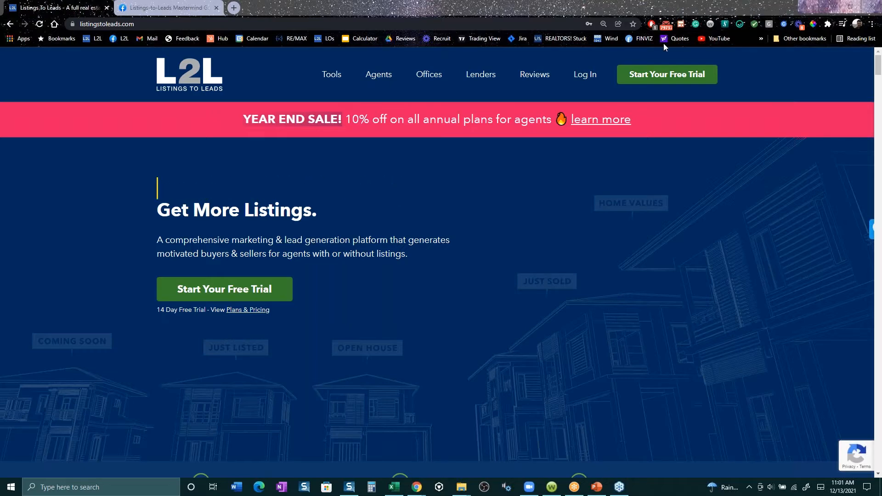
# - Sign in to the Listings-to-Leads account with the saved credentials and open the Listings page
pyautogui.click(584, 75)
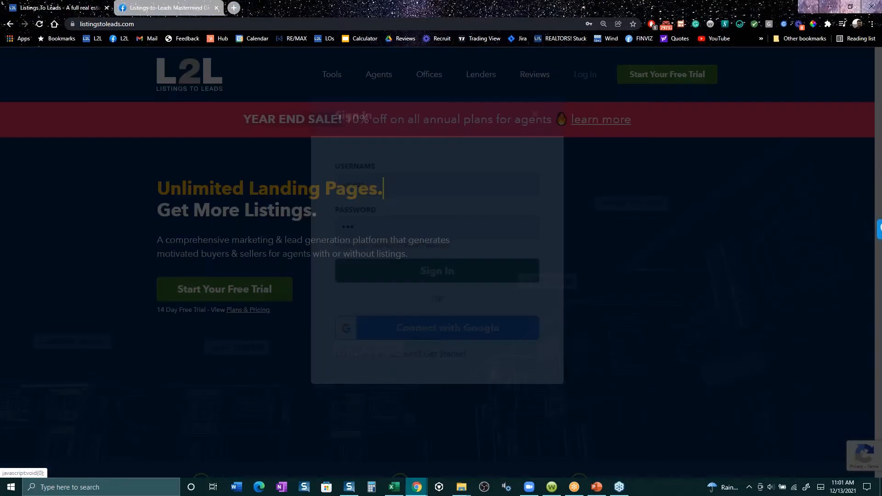
pyautogui.click(437, 294)
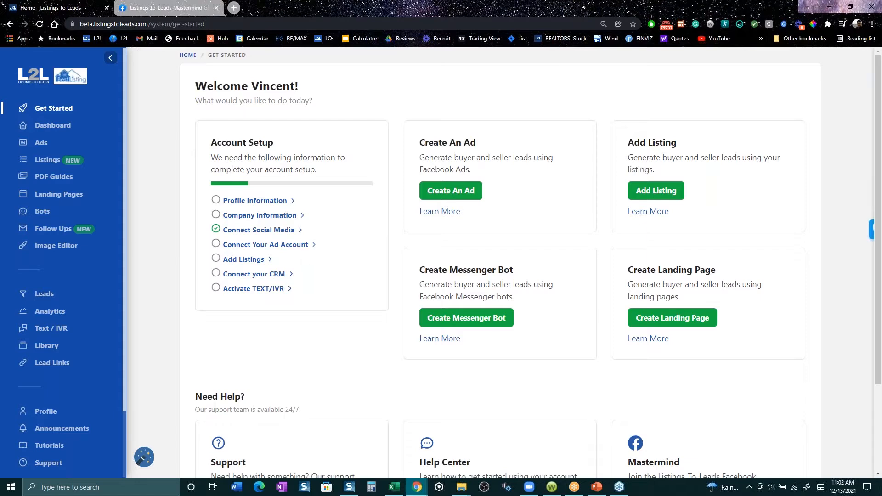
pyautogui.click(44, 165)
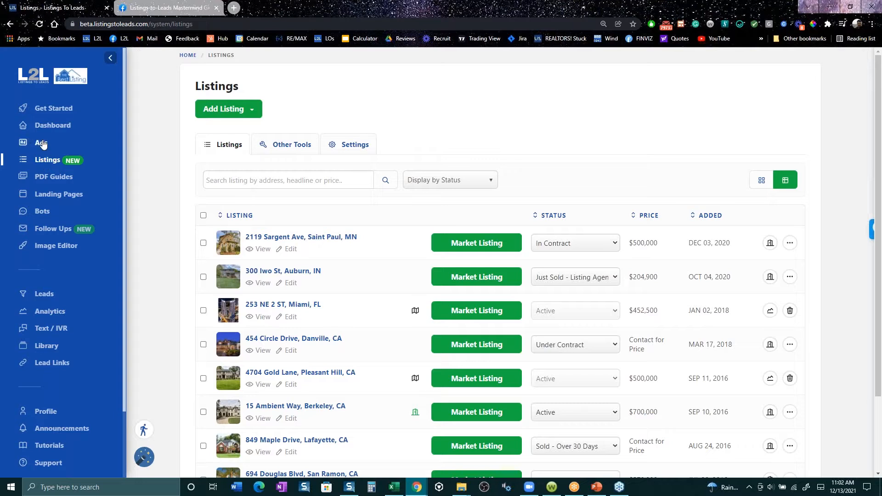
# - Look over the Ads overview and the Landing Pages gallery, and return to the Listings page
pyautogui.click(42, 143)
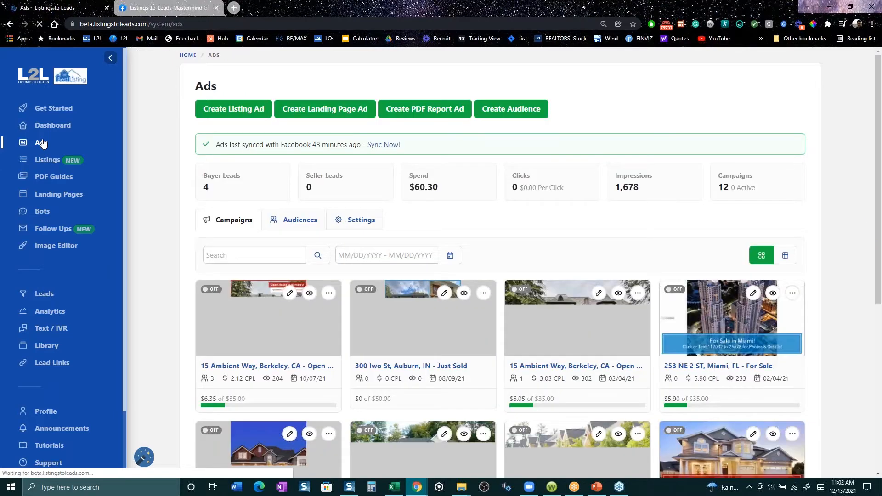
pyautogui.click(47, 198)
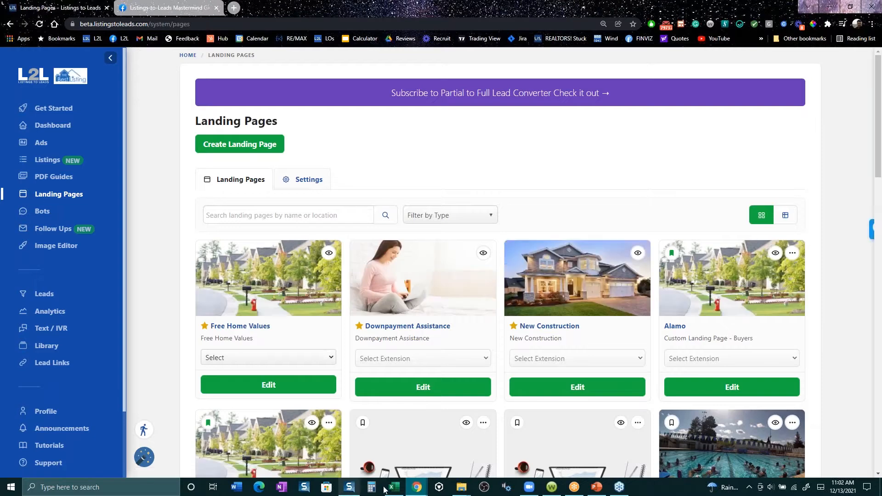
pyautogui.scroll(-5, 668, 405)
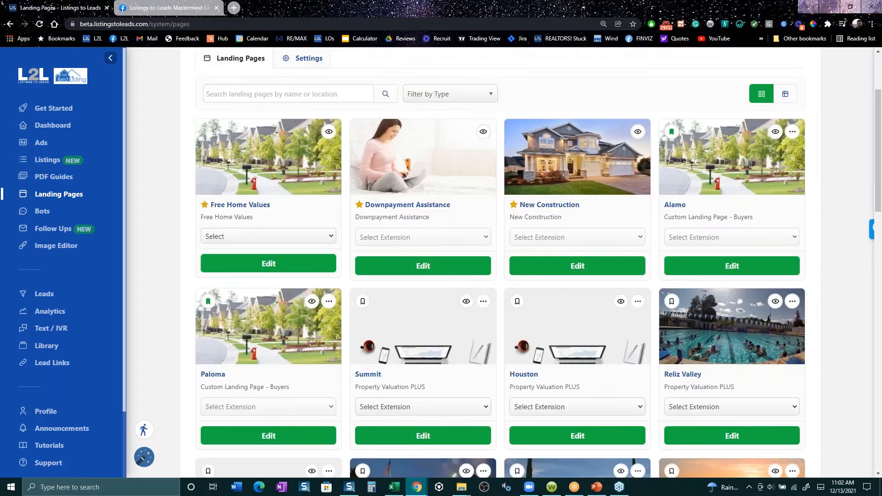
pyautogui.scroll(-2, 668, 405)
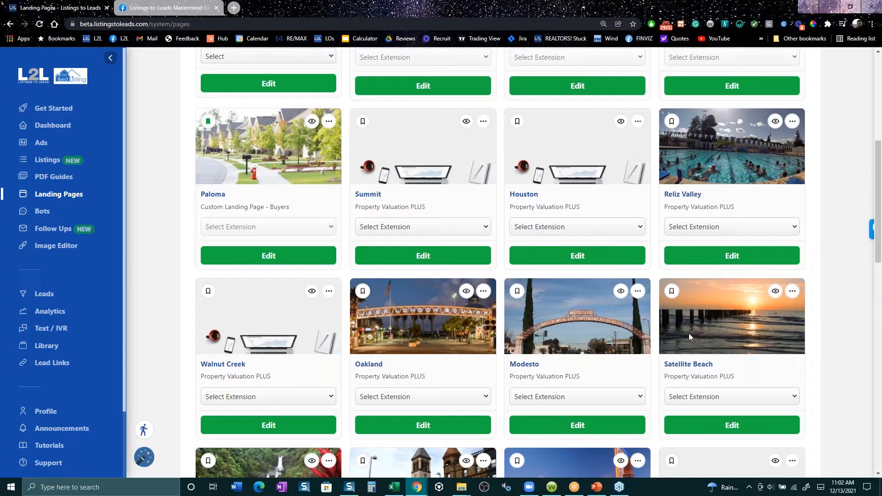
pyautogui.scroll(4, 688, 333)
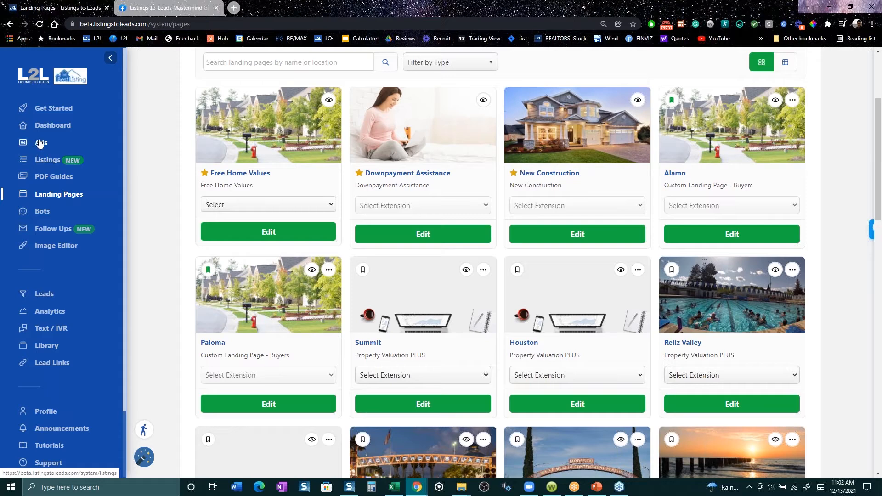
pyautogui.scroll(3, 600, 183)
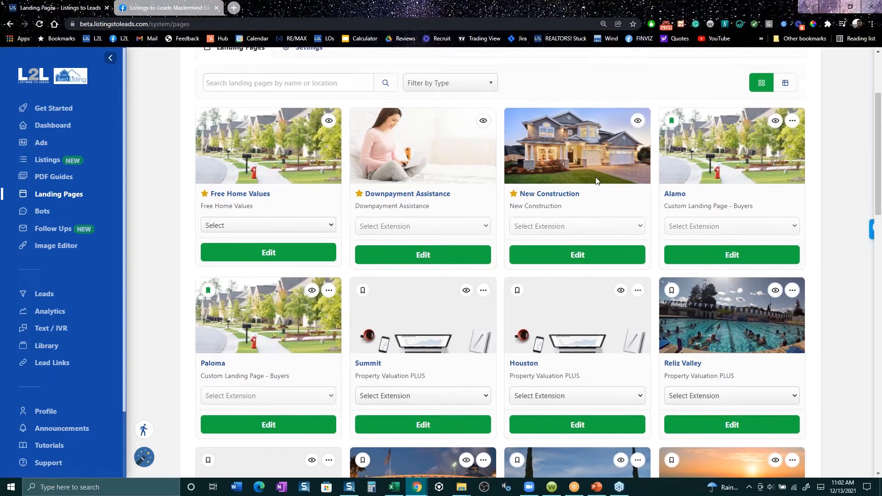
pyautogui.click(49, 161)
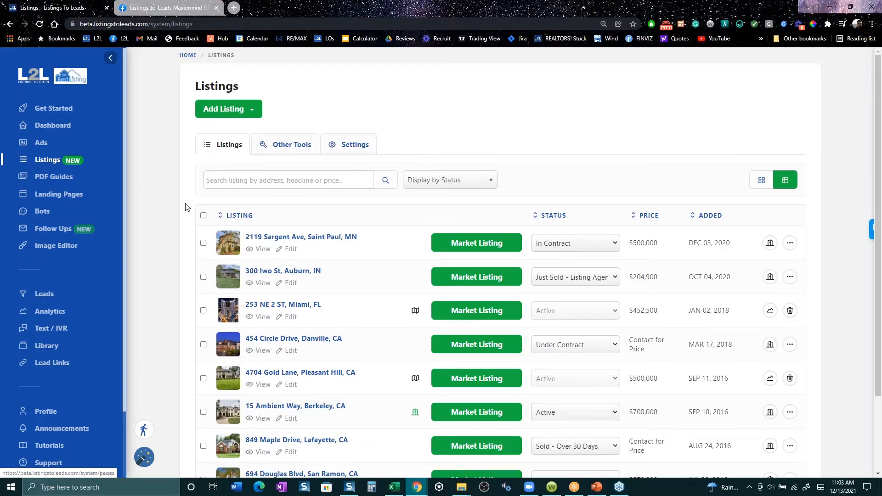
# - Switch to Facebook's Listings-to-Leads Mastermind Group, read the discussion about EDDM neighbor letters, and dismiss the chat pop-up
pyautogui.click(174, 8)
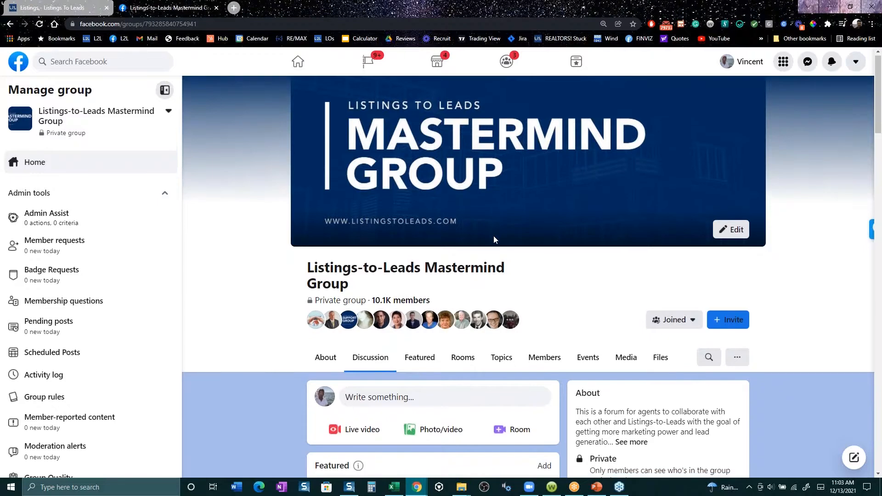
pyautogui.scroll(-8, 493, 236)
pyautogui.scroll(-4, 441, 346)
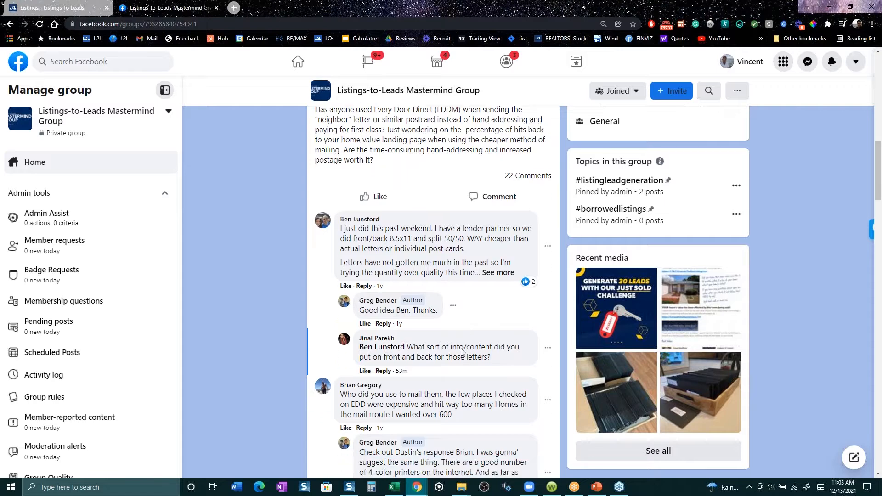
pyautogui.scroll(-3, 464, 354)
pyautogui.scroll(-6, 470, 358)
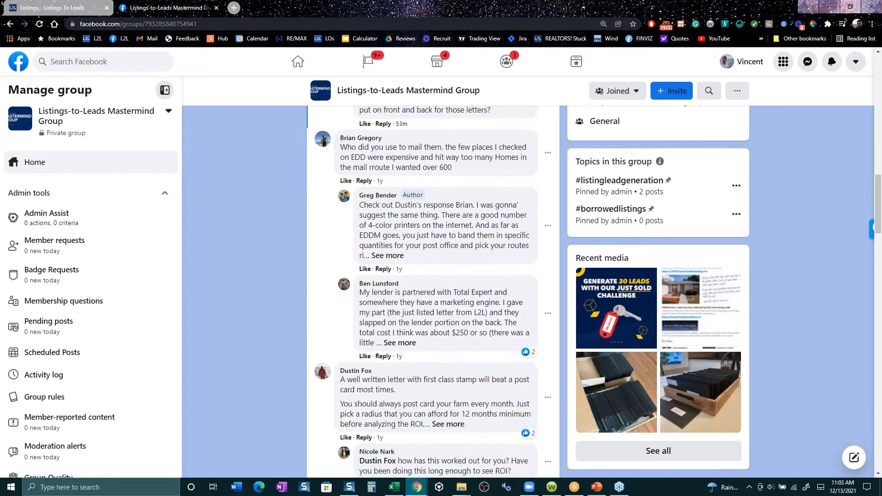
pyautogui.scroll(-6, 479, 358)
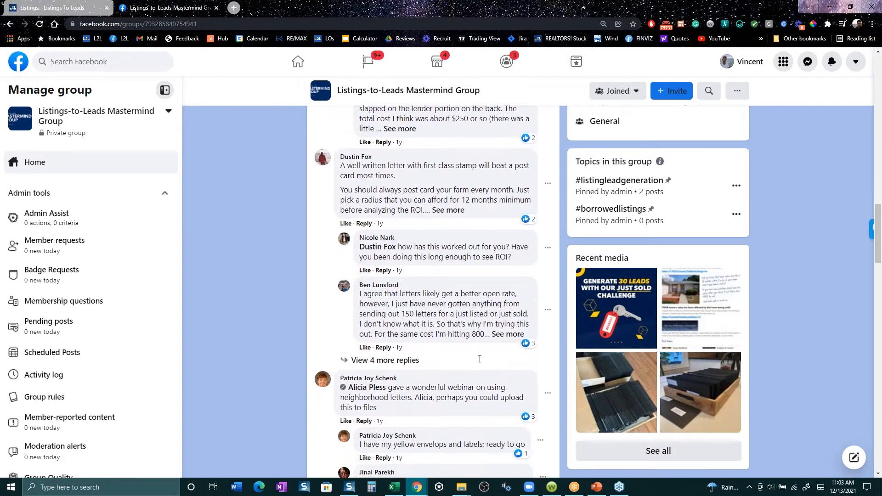
pyautogui.scroll(-3, 273, 338)
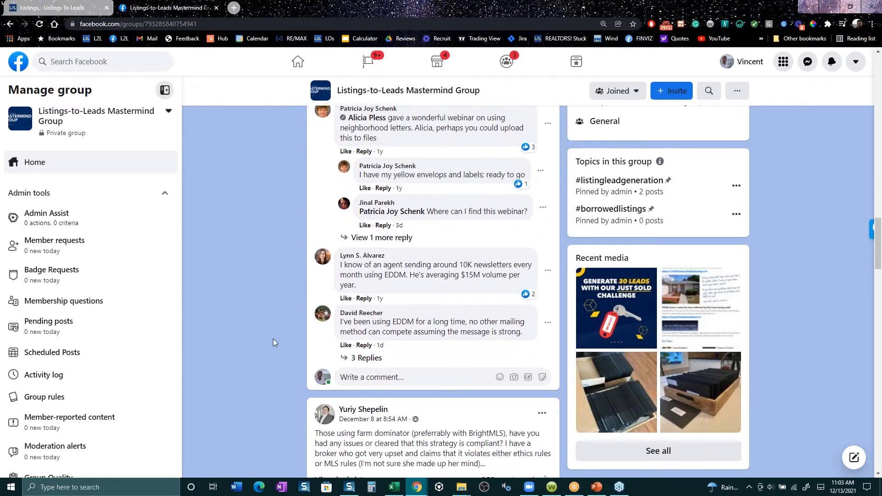
pyautogui.scroll(-1, 269, 327)
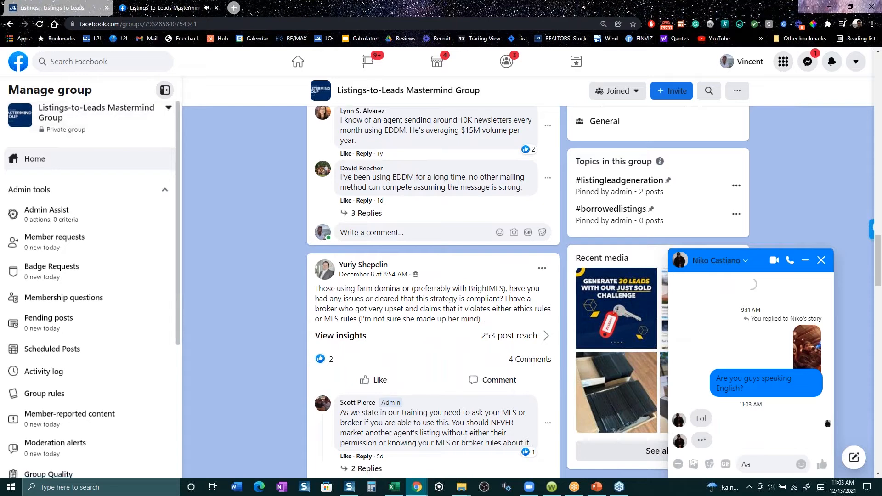
pyautogui.click(817, 260)
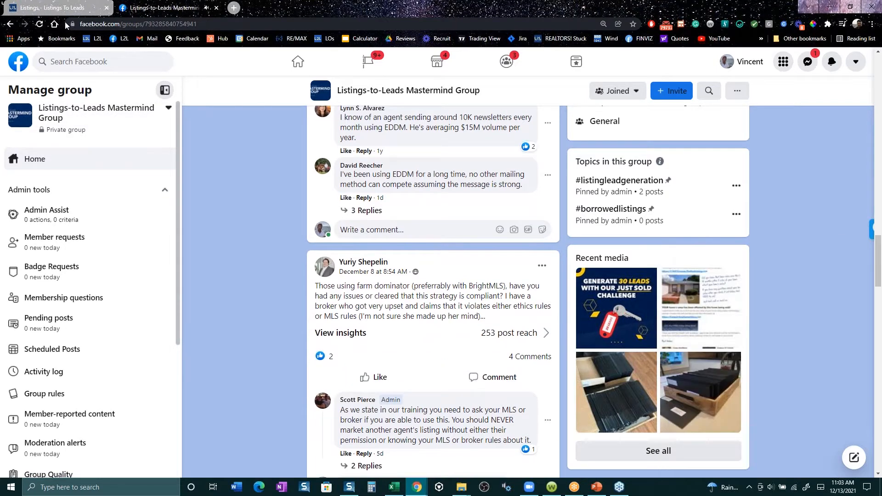
pyautogui.click(58, 8)
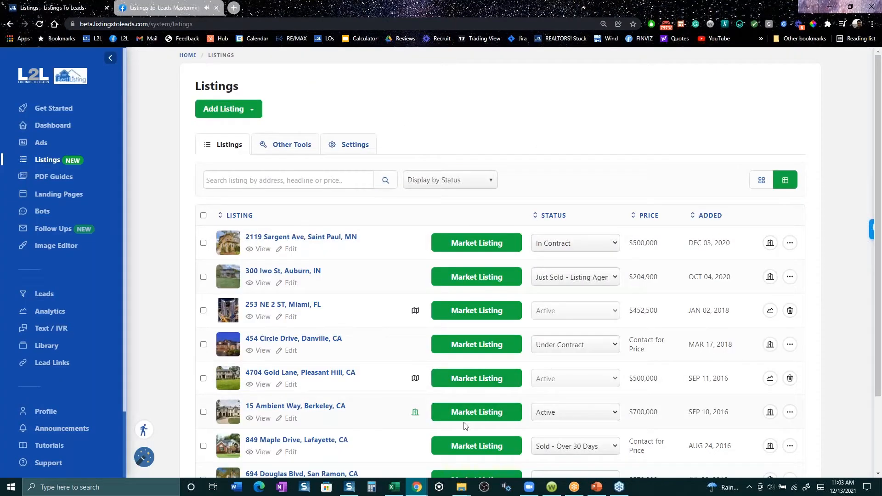
pyautogui.scroll(-2, 265, 396)
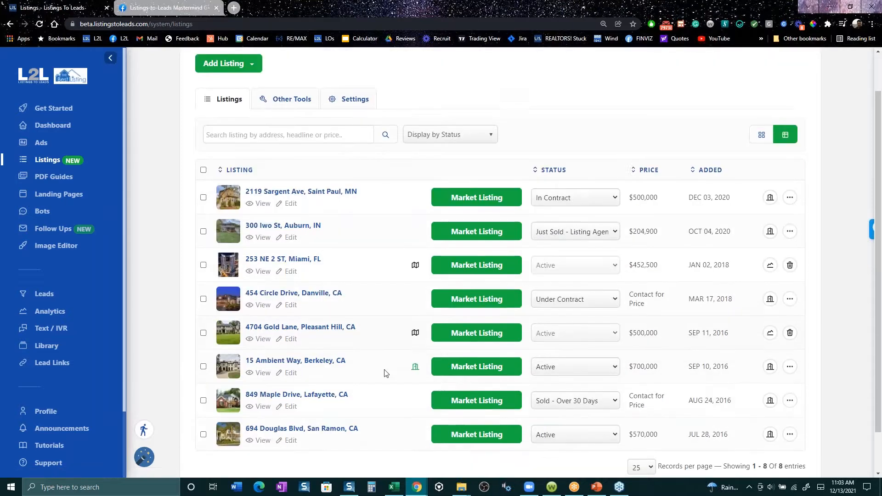
pyautogui.click(491, 328)
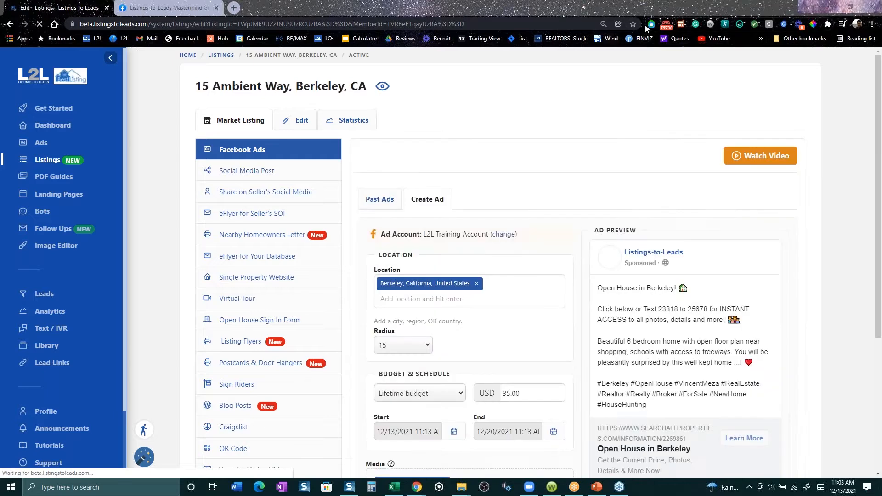
# - Turn on a timed Do Not Disturb for the Checker Plus for Gmail browser extension
pyautogui.rightClick(668, 27)
pyautogui.moveTo(690, 91)
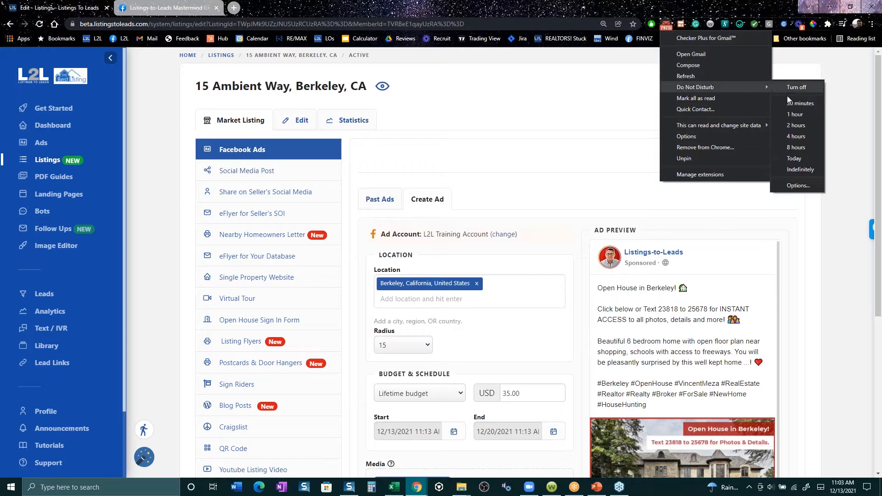
pyautogui.click(796, 122)
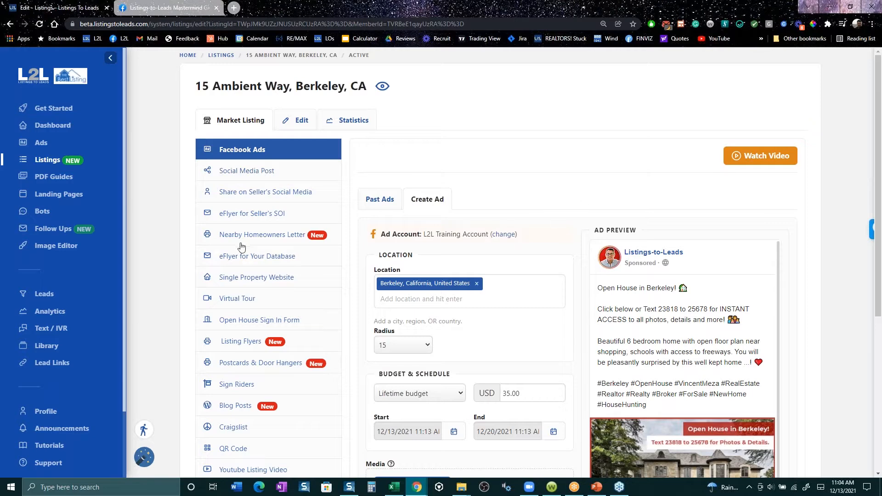
pyautogui.click(279, 239)
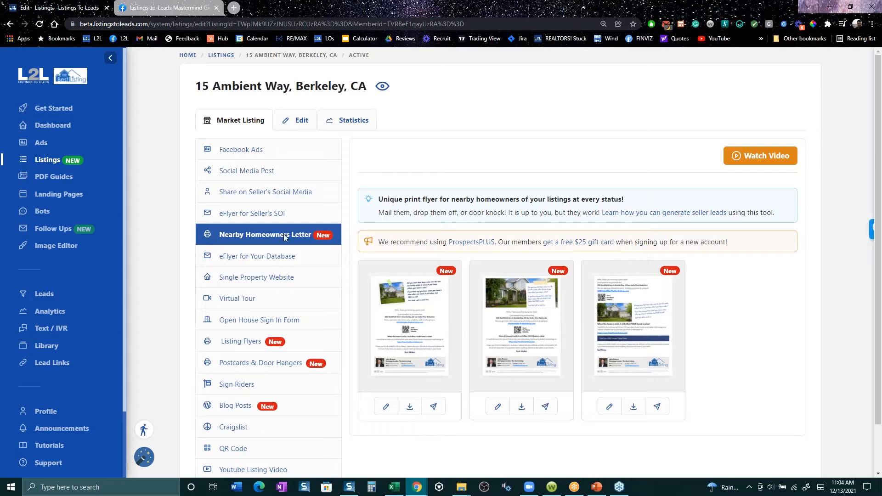
pyautogui.moveTo(513, 304)
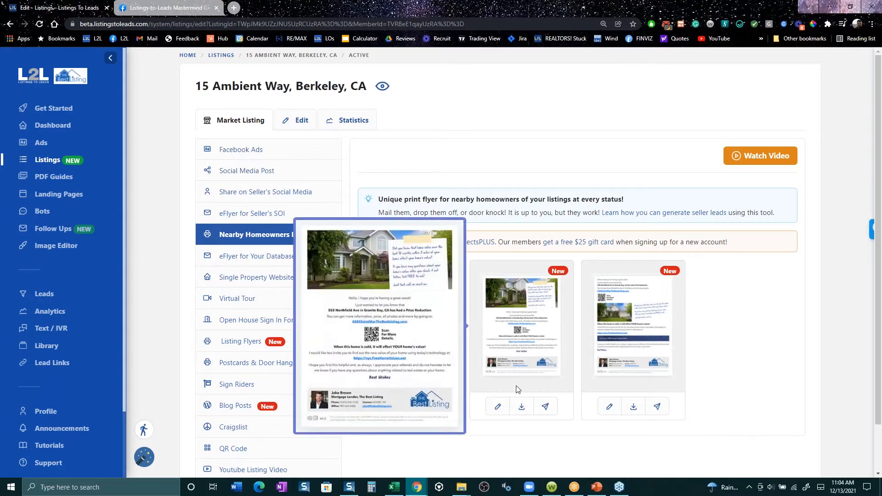
pyautogui.click(524, 409)
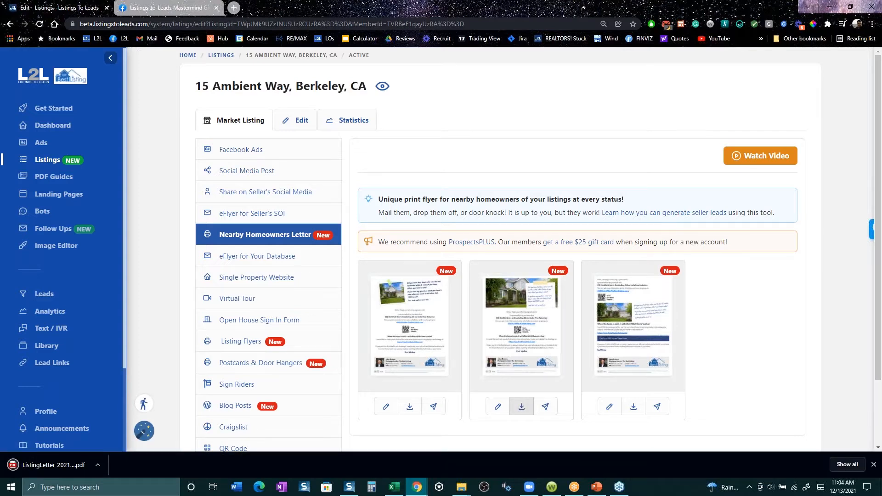
pyautogui.click(49, 469)
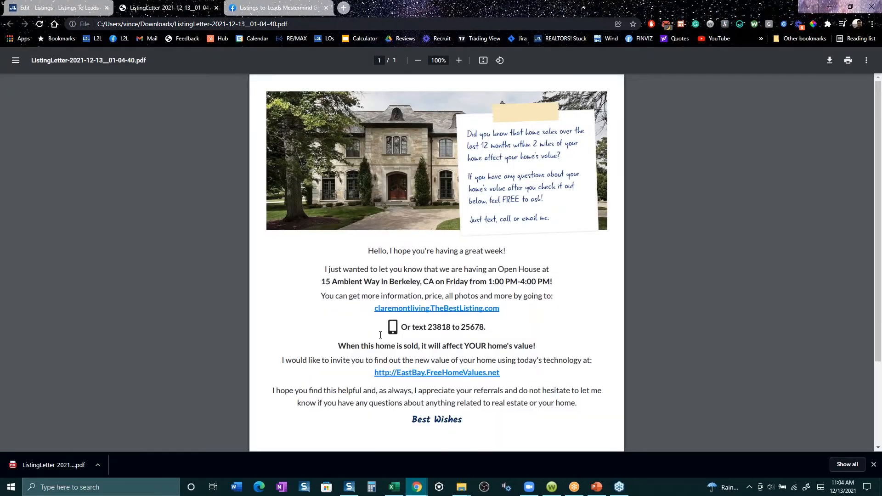
# - View the letter at 80% zoom and highlight the sentence saying the sale will affect the neighbor's home value
pyautogui.click(417, 64)
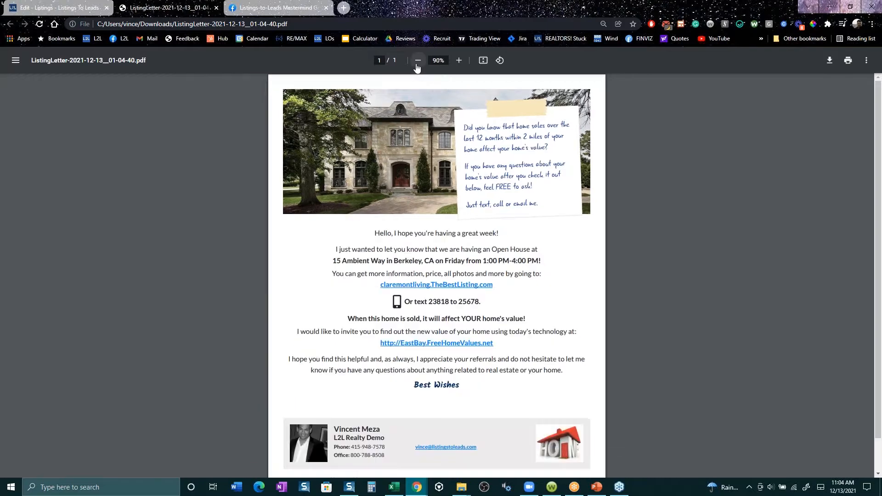
pyautogui.click(417, 64)
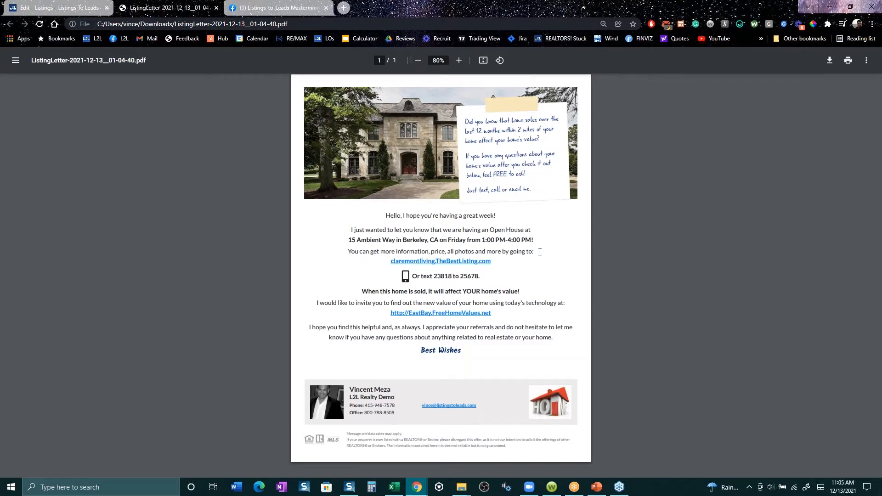
pyautogui.moveTo(529, 246); pyautogui.dragTo(462, 260)
pyautogui.click(461, 260)
pyautogui.moveTo(361, 292); pyautogui.dragTo(529, 294)
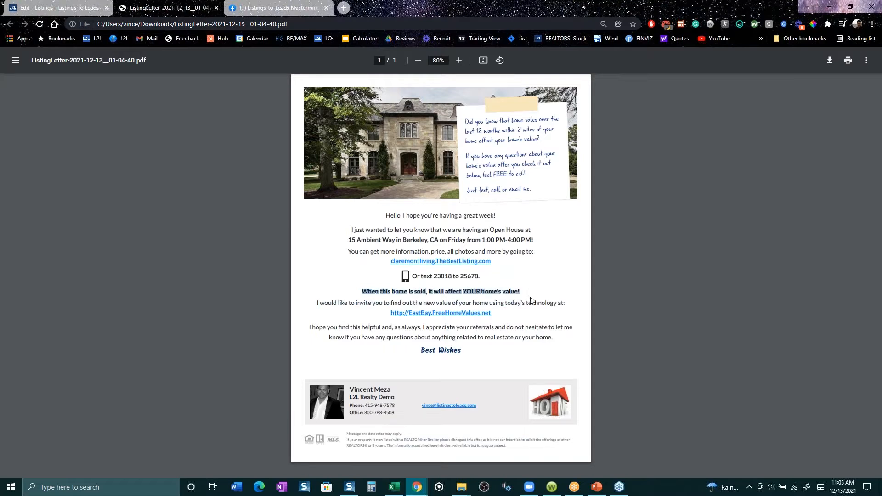
# - Examine the letter's linked home valuation page at EastBay.FreeHomeValues.net and review the letter down to the agent's contact footer
pyautogui.click(448, 315)
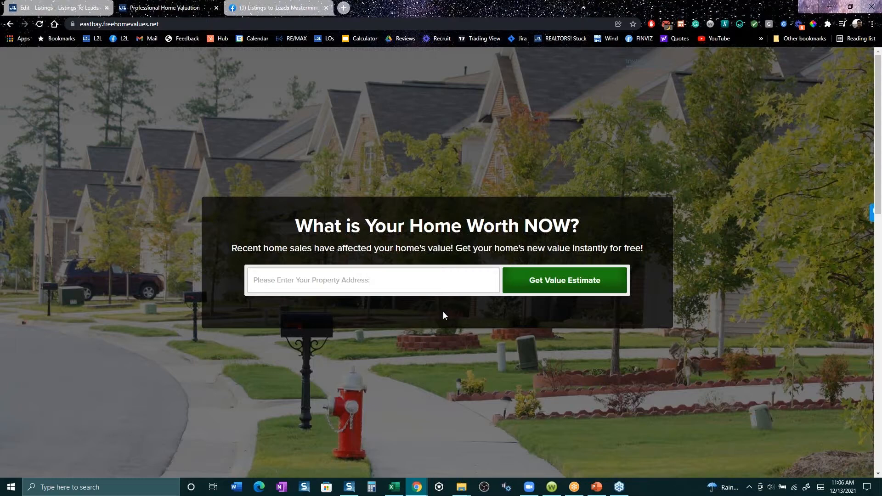
pyautogui.click(9, 24)
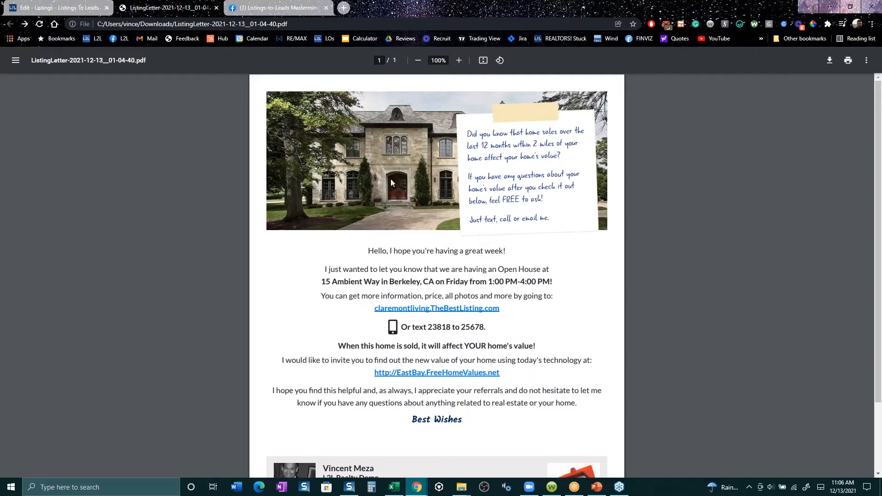
pyautogui.scroll(-2, 423, 236)
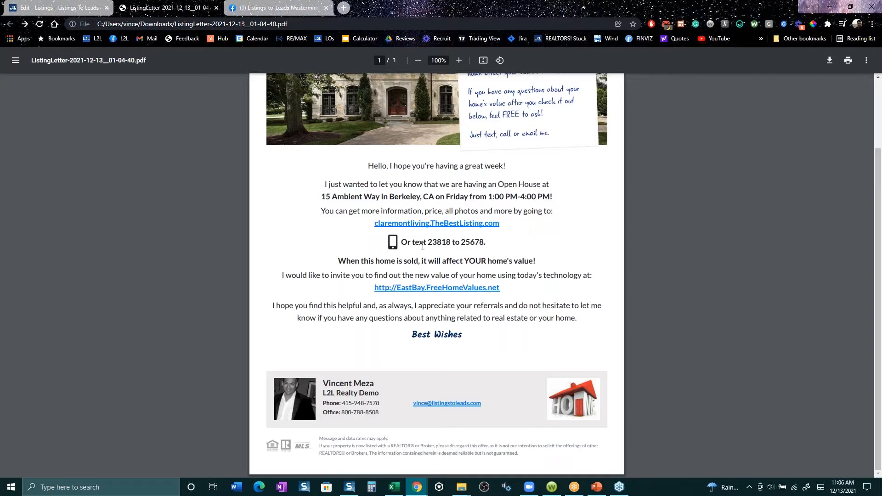
pyautogui.scroll(2, 439, 237)
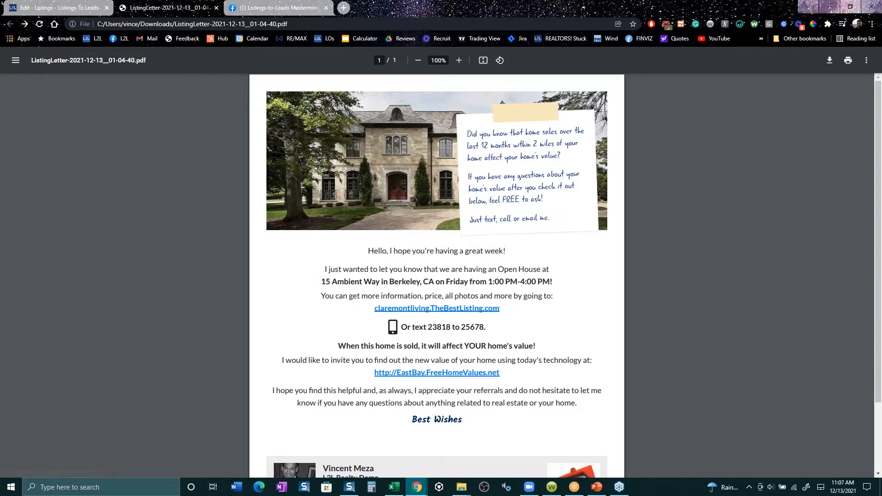
pyautogui.click(438, 372)
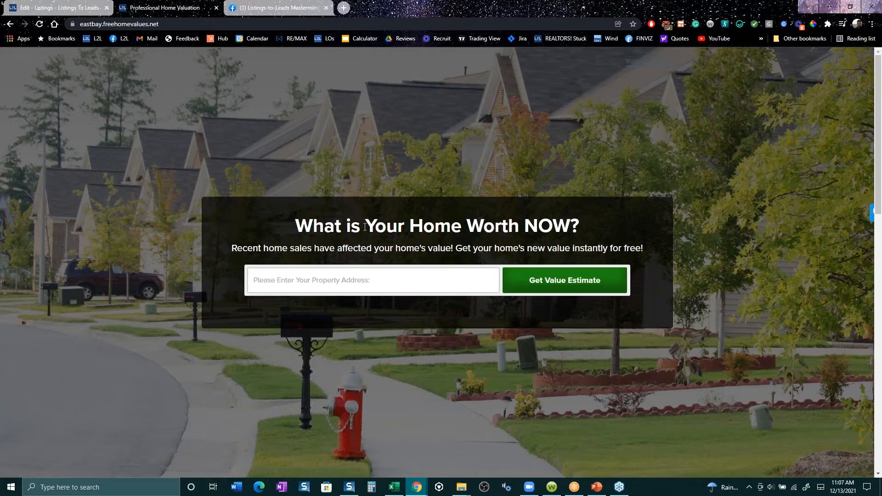
pyautogui.click(10, 23)
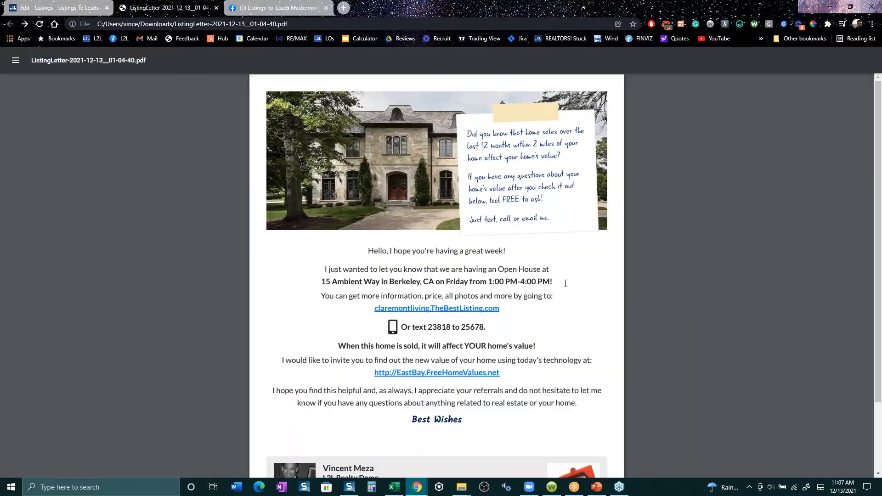
# - Review the letter PDF from the header image down to the disclaimer below the agent's contact footer
pyautogui.scroll(-2, 368, 279)
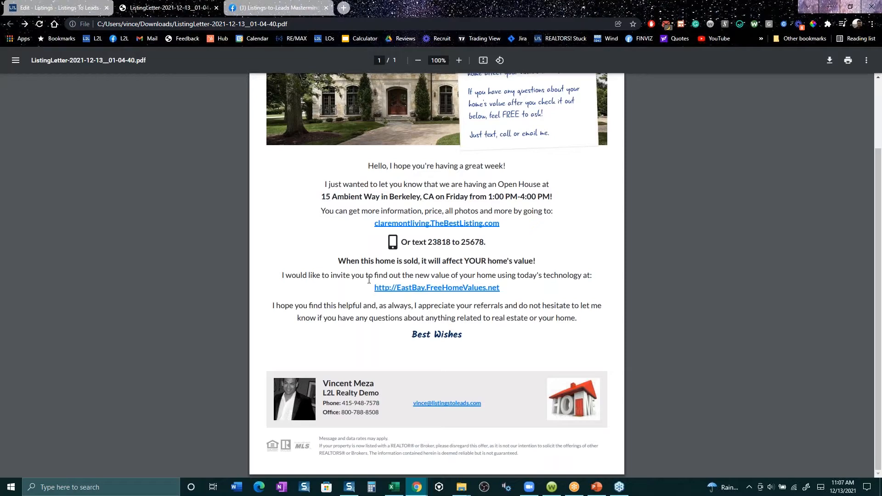
pyautogui.scroll(2, 369, 280)
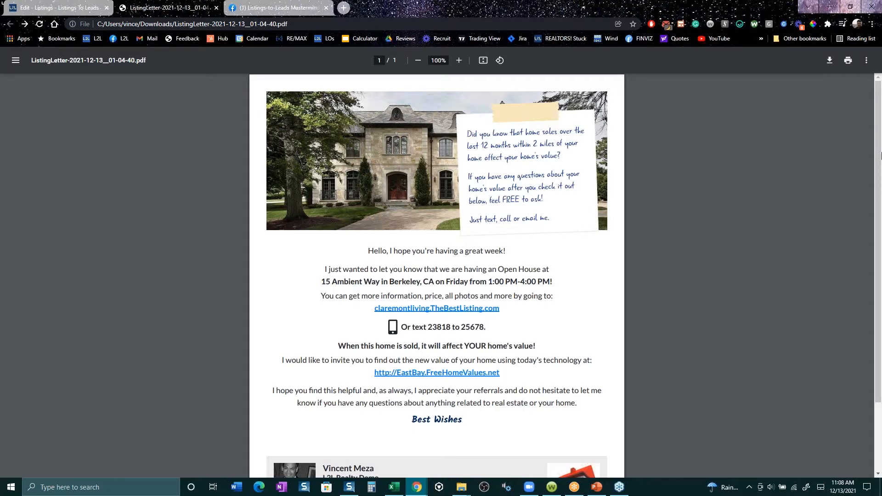
pyautogui.scroll(-2, 505, 159)
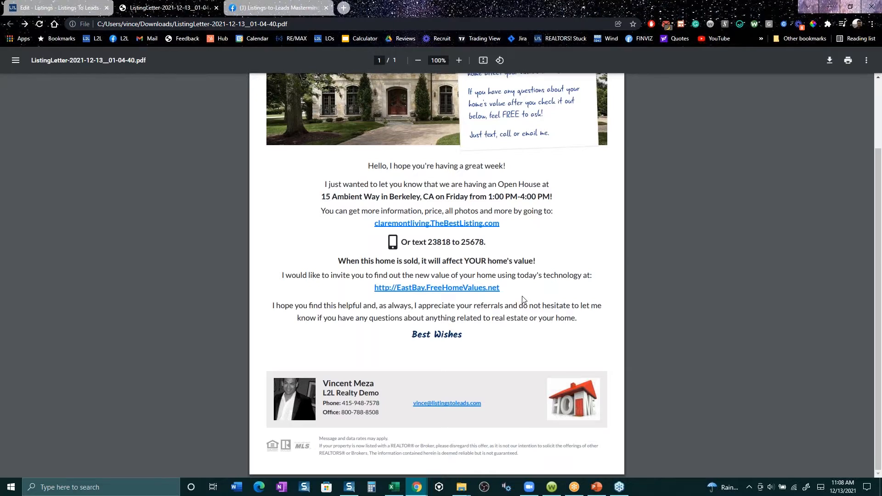
pyautogui.scroll(2, 572, 273)
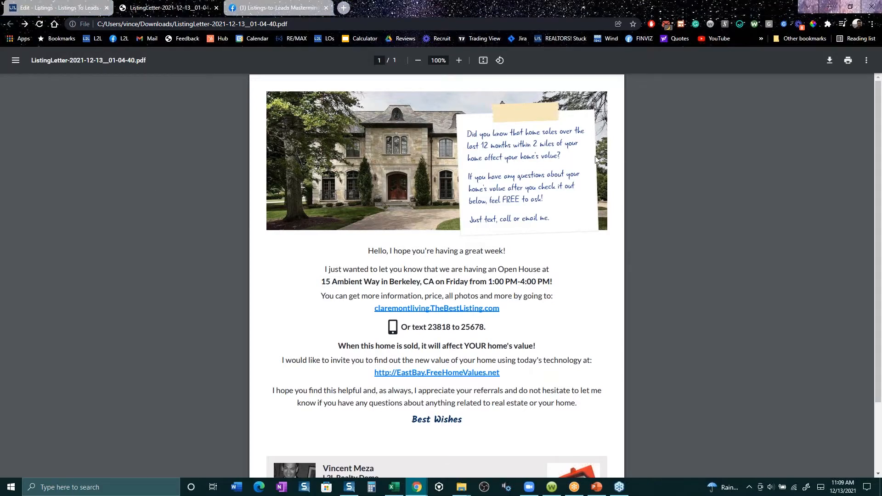
pyautogui.click(50, 8)
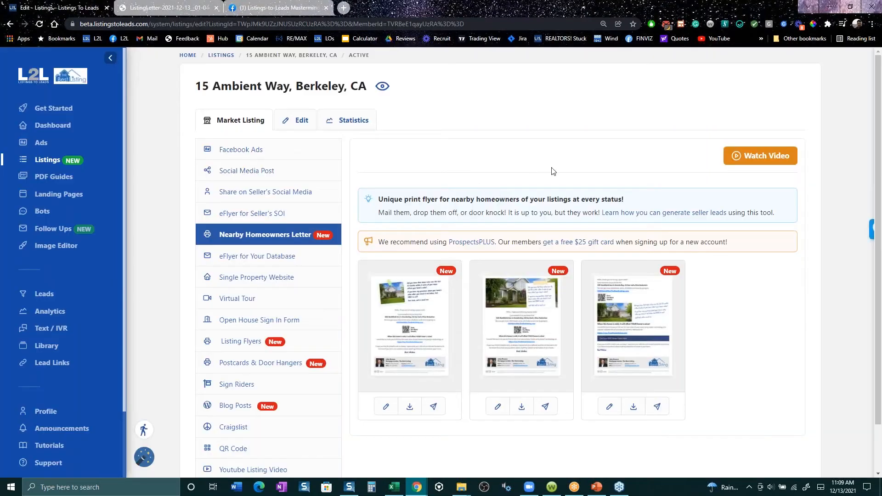
pyautogui.click(10, 23)
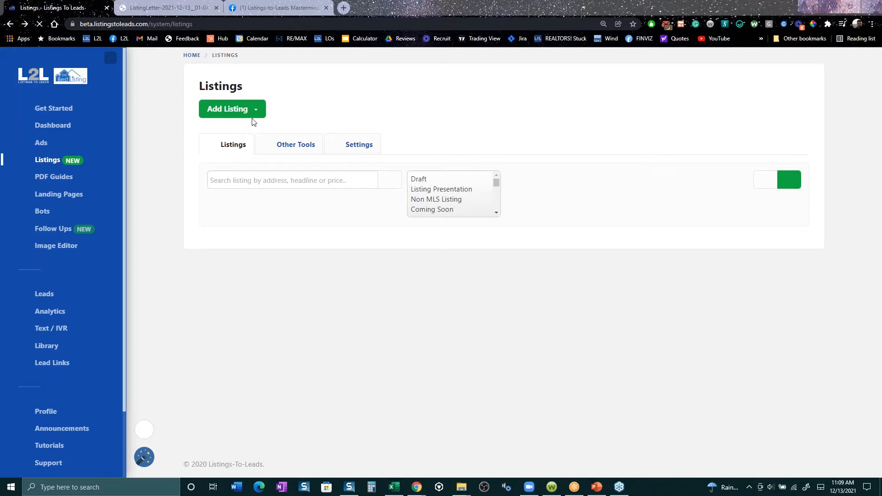
pyautogui.scroll(2, 249, 138)
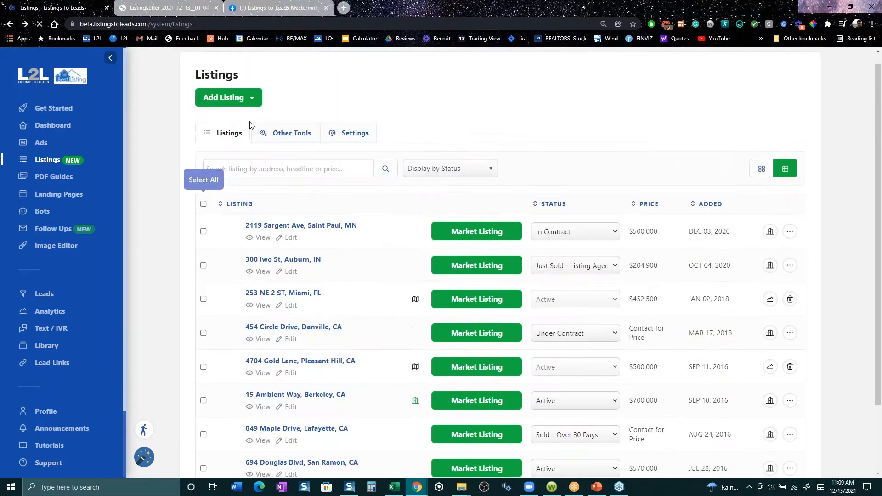
# - Open the Grab Listing form, uncheck "This is my listing", and close the form without grabbing a listing
pyautogui.click(252, 112)
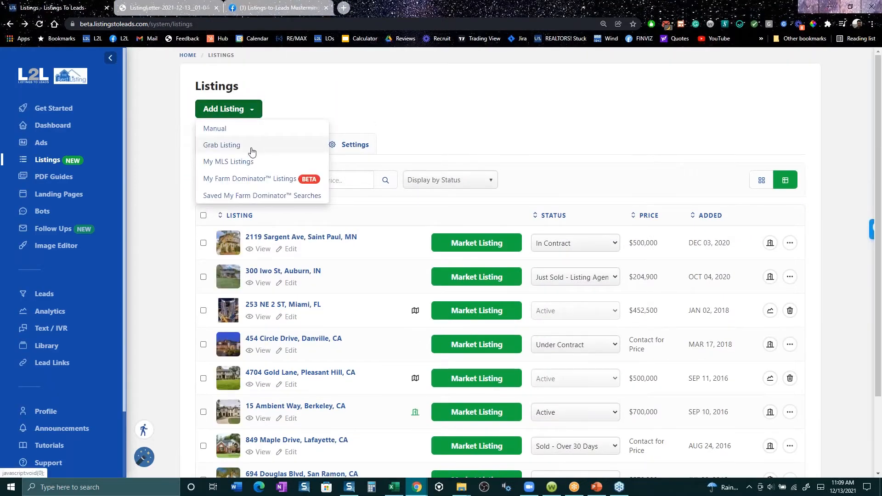
pyautogui.click(252, 147)
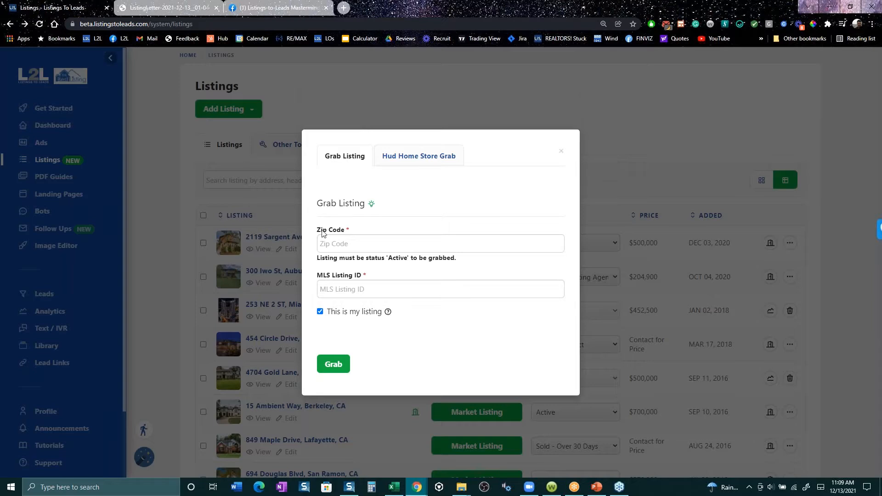
pyautogui.click(335, 243)
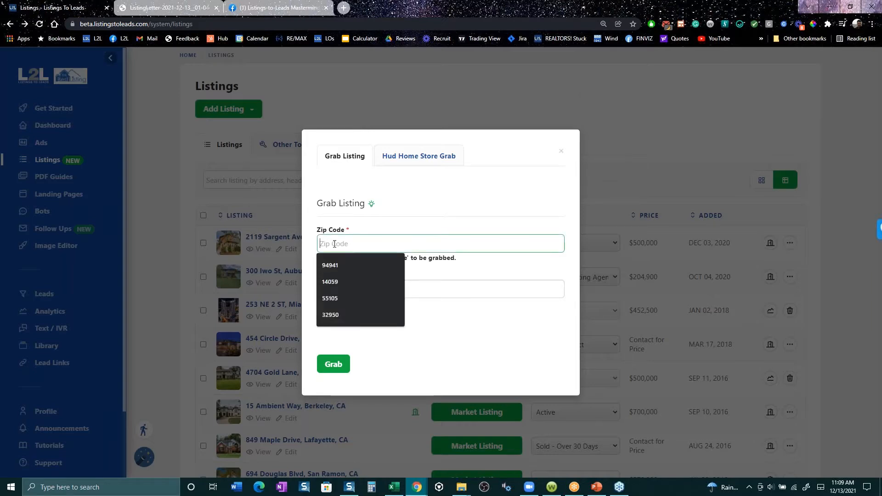
pyautogui.click(460, 296)
pyautogui.click(455, 320)
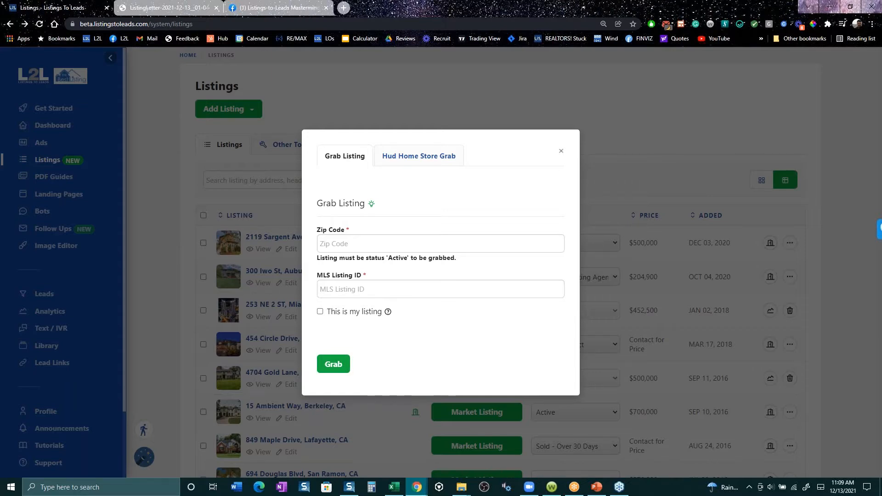
pyautogui.click(561, 151)
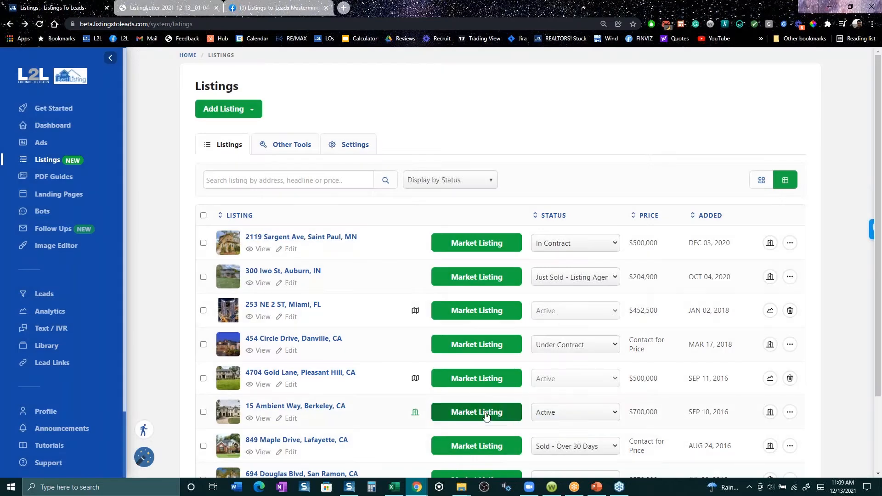
pyautogui.click(486, 416)
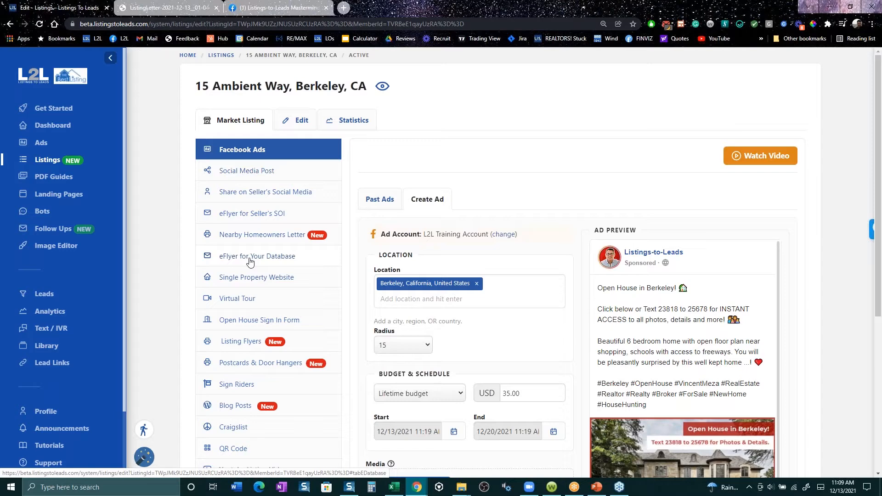
pyautogui.click(249, 261)
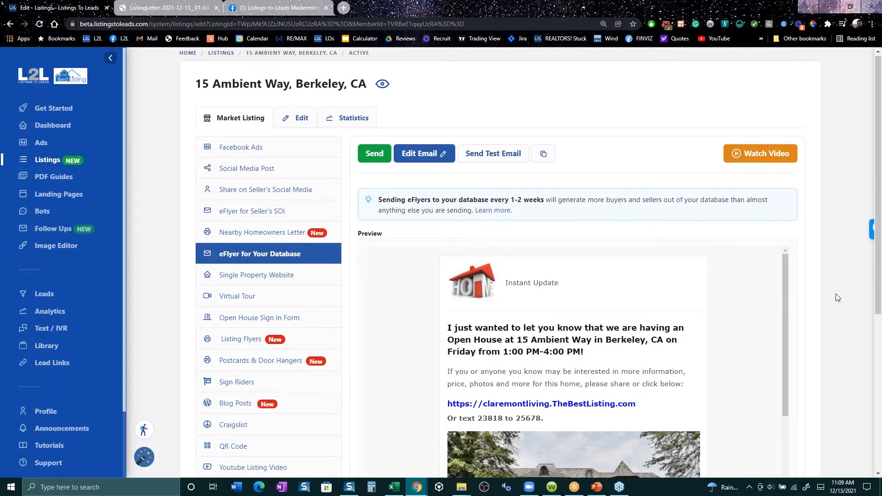
pyautogui.scroll(-3, 829, 284)
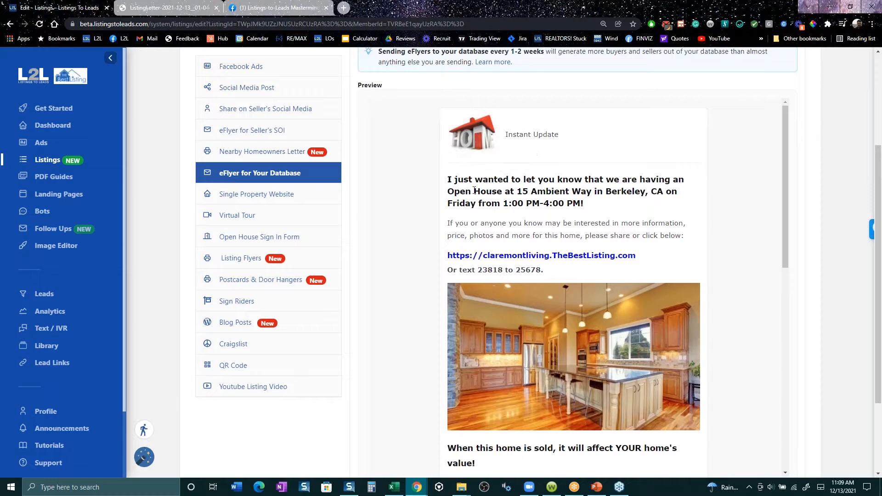
pyautogui.tripleClick(474, 191)
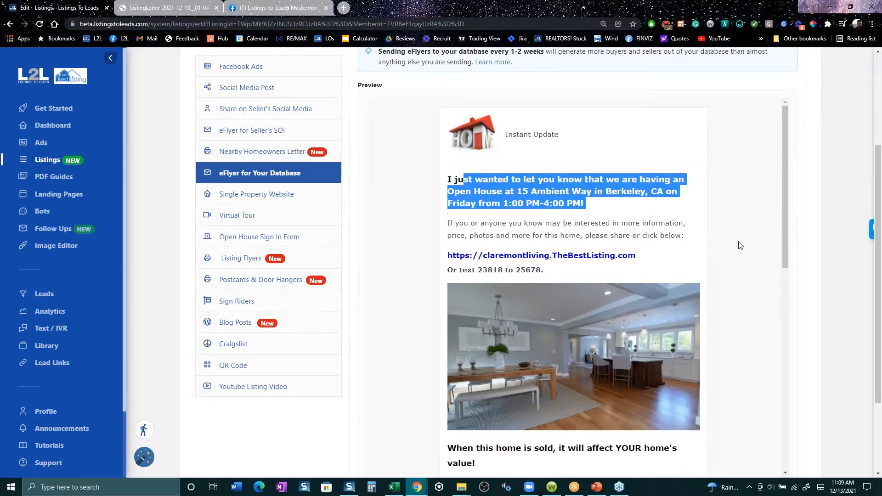
pyautogui.scroll(-2, 653, 281)
pyautogui.scroll(-1, 654, 281)
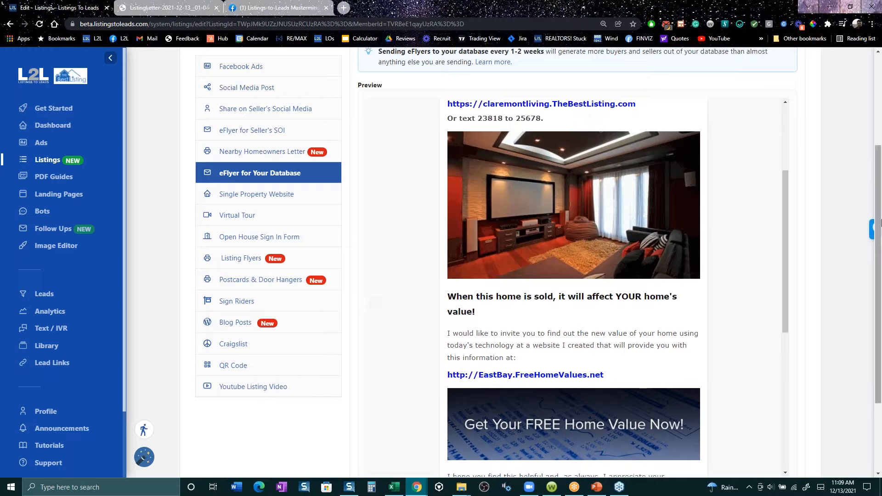
pyautogui.moveTo(785, 224); pyautogui.dragTo(764, 290)
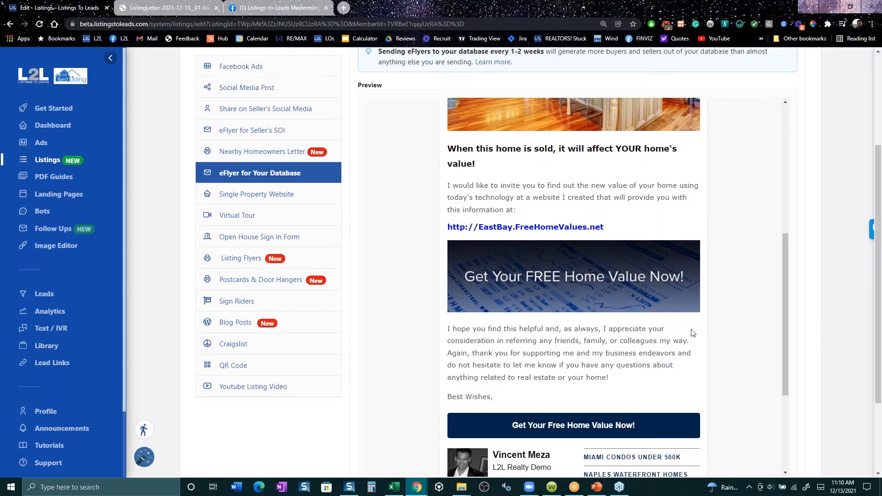
# - Copy the eFlyer's code and review the preview down to the free home value offer and agent signature
pyautogui.scroll(10, 548, 197)
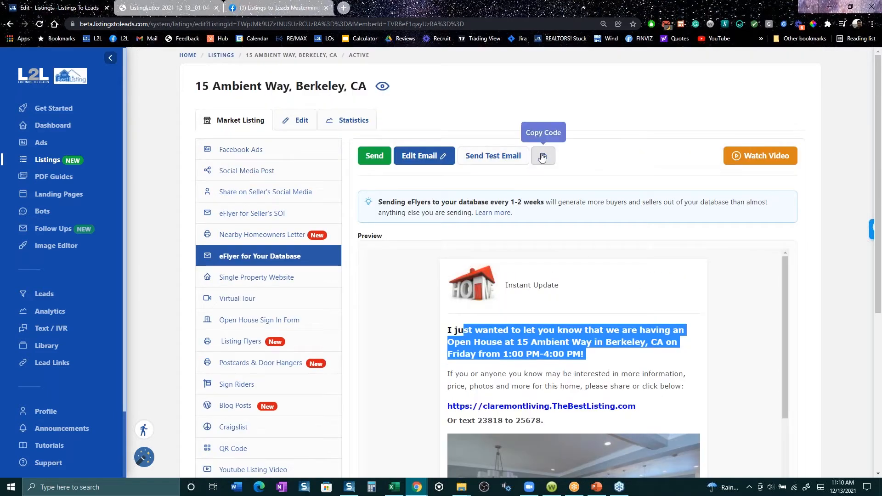
pyautogui.click(542, 157)
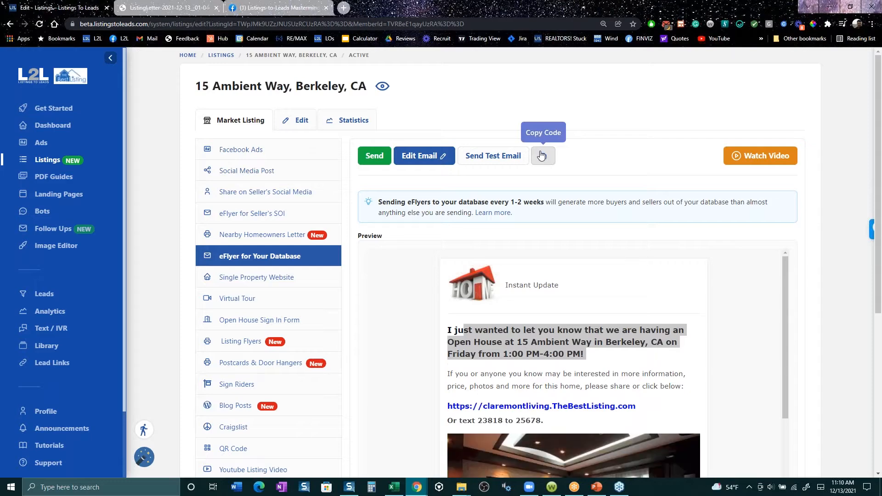
pyautogui.scroll(-5, 684, 325)
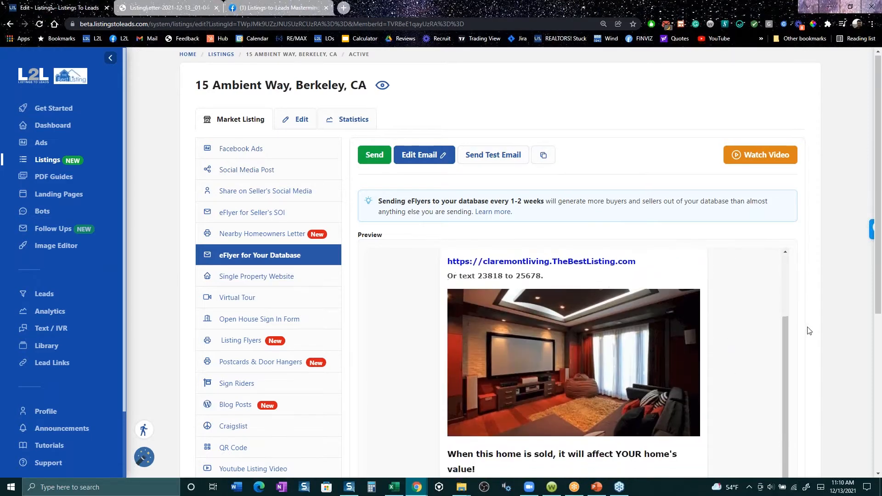
pyautogui.scroll(3, 735, 394)
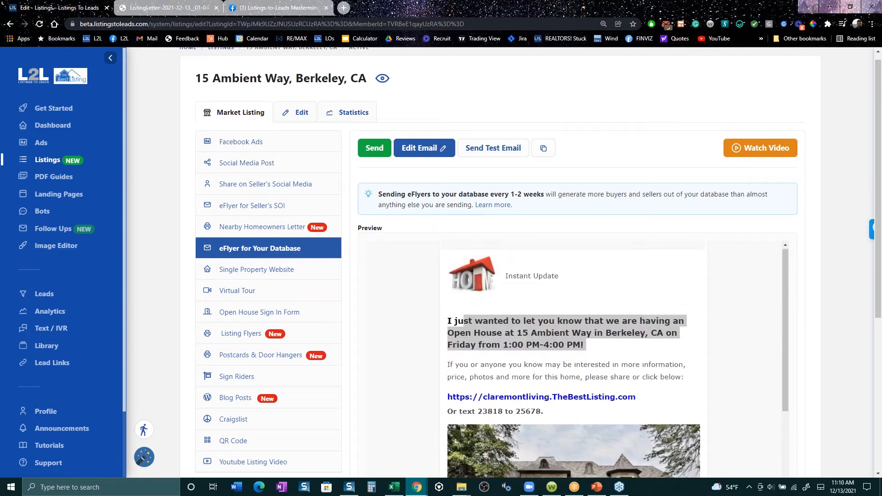
pyautogui.scroll(-6, 650, 366)
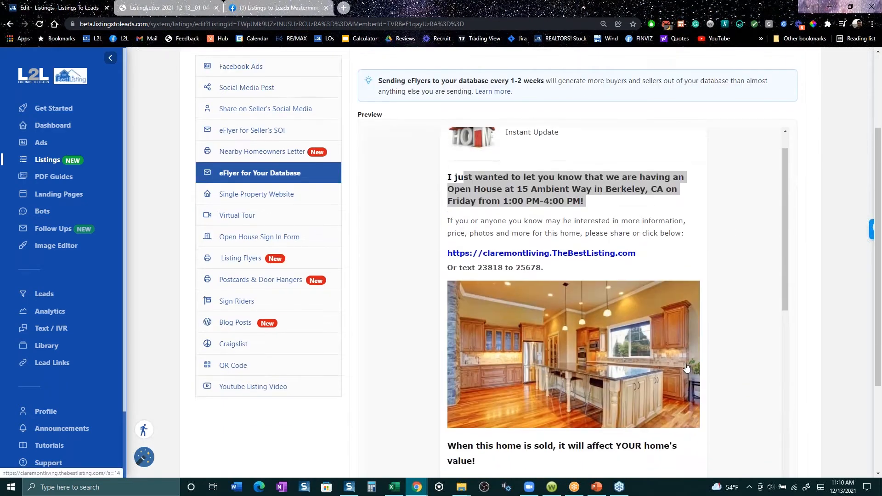
pyautogui.scroll(-4, 453, 281)
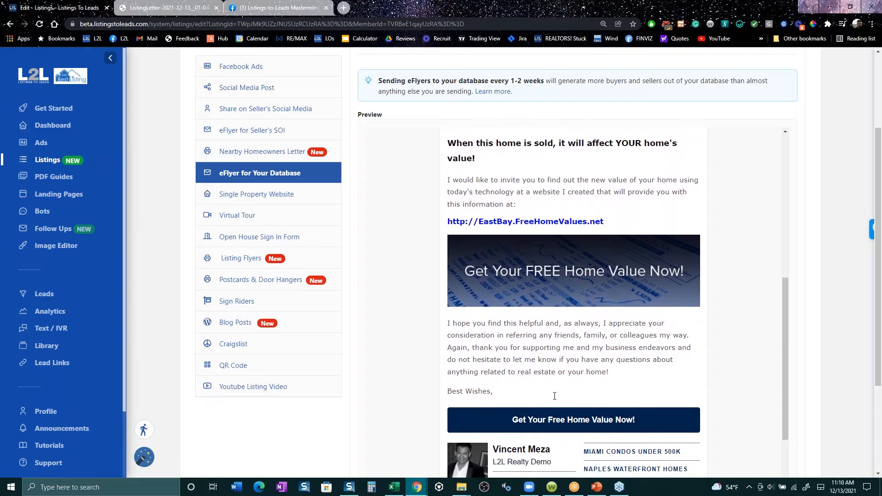
# - Return to the listing's Nearby Homeowners Letter designs and open the recommended ProspectsPLUS site
pyautogui.scroll(10, 554, 396)
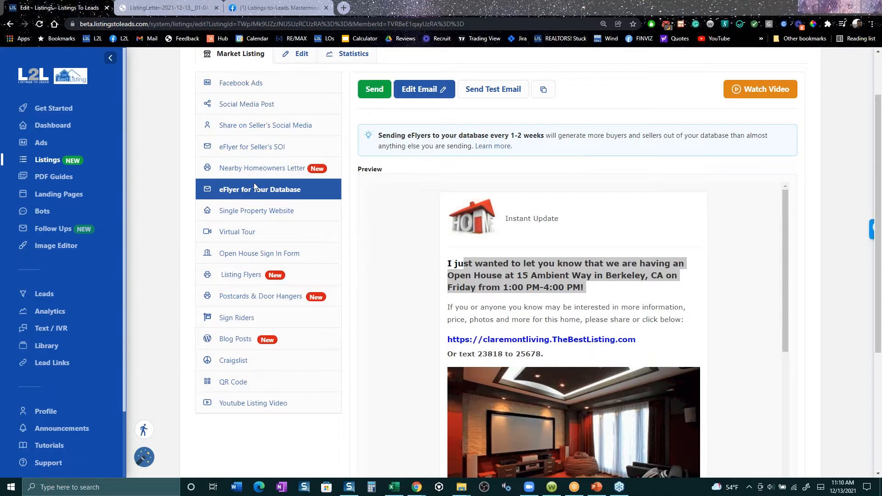
pyautogui.click(253, 169)
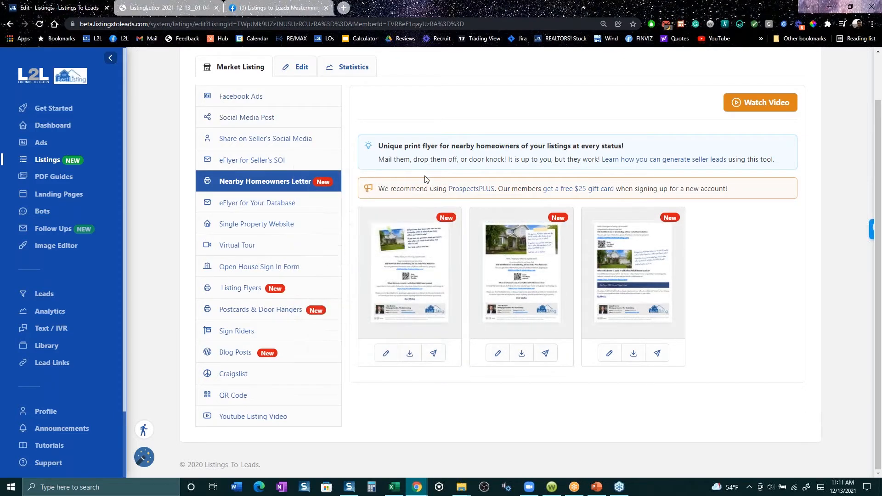
pyautogui.click(483, 189)
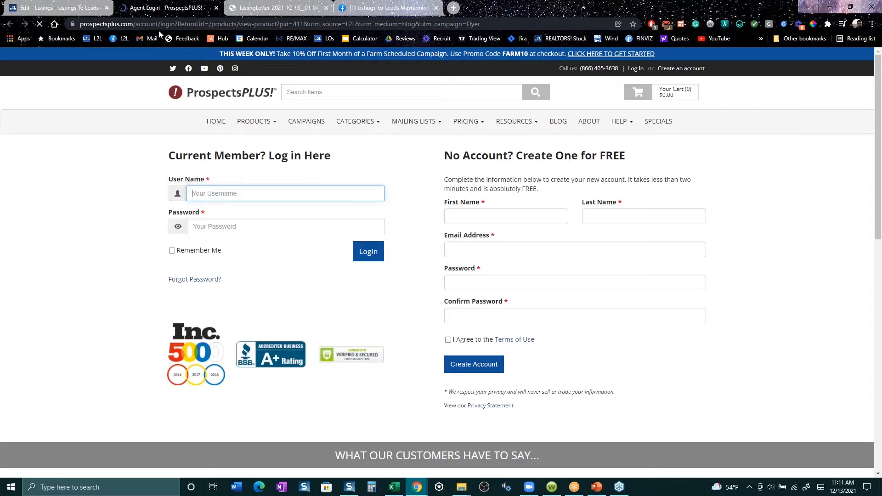
pyautogui.click(81, 10)
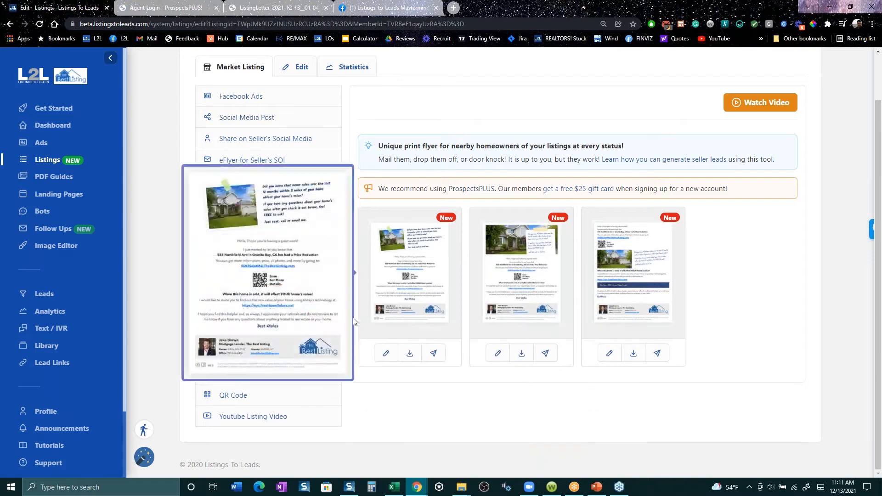
pyautogui.click(252, 310)
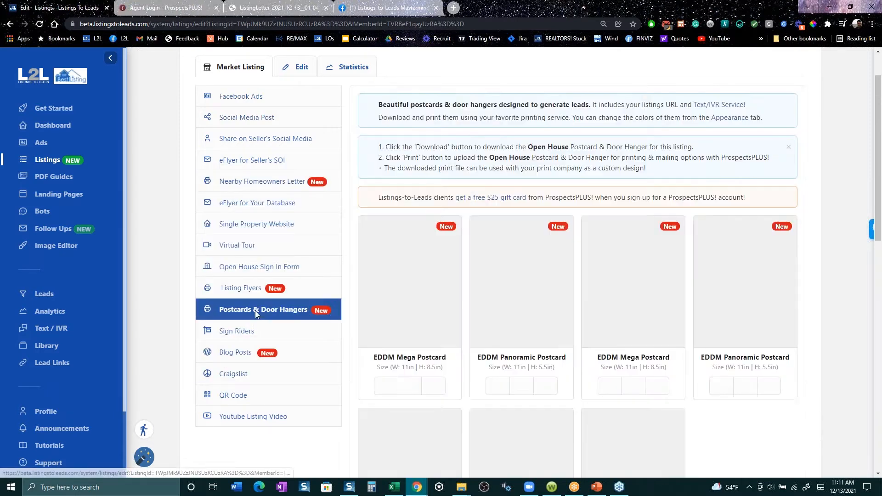
pyautogui.scroll(-3, 417, 182)
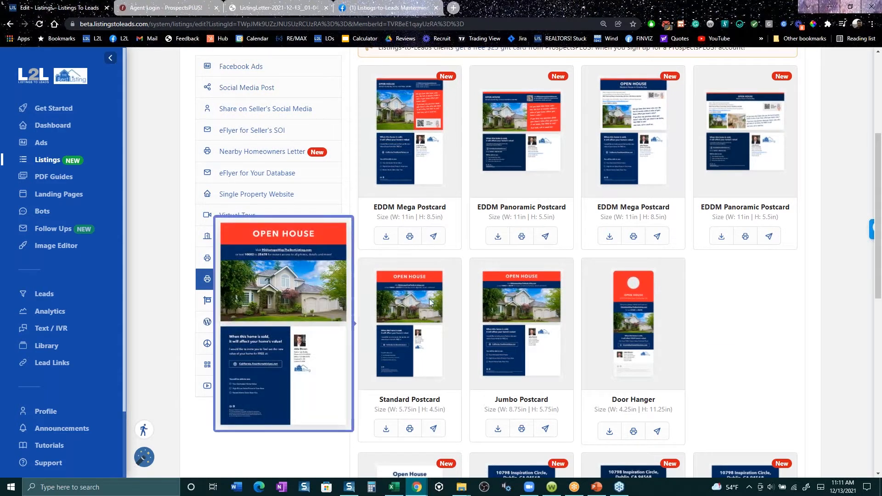
pyautogui.moveTo(520, 305)
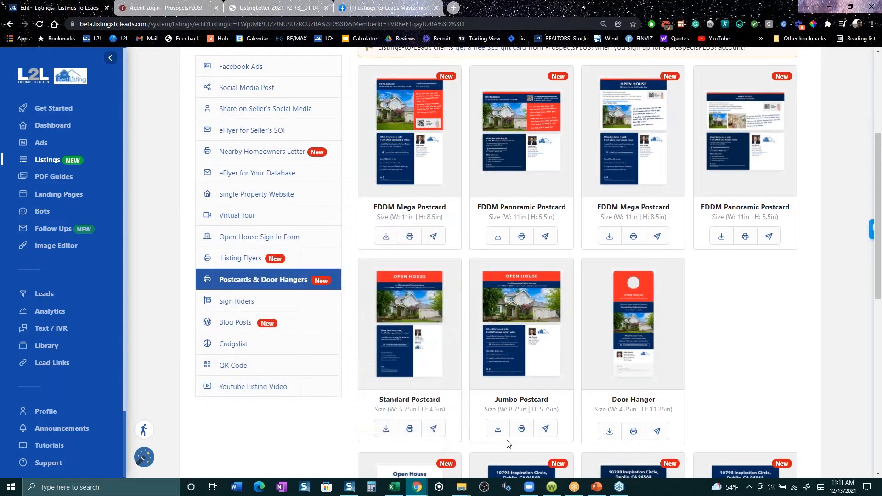
# - Download the back side of the Jumbo Postcard and highlight the free home value invitation in the opened PDF
pyautogui.click(498, 430)
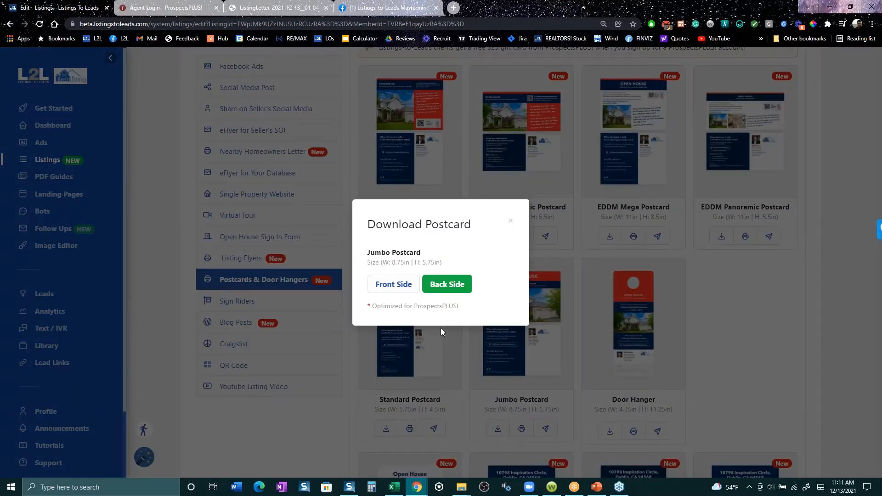
pyautogui.click(438, 289)
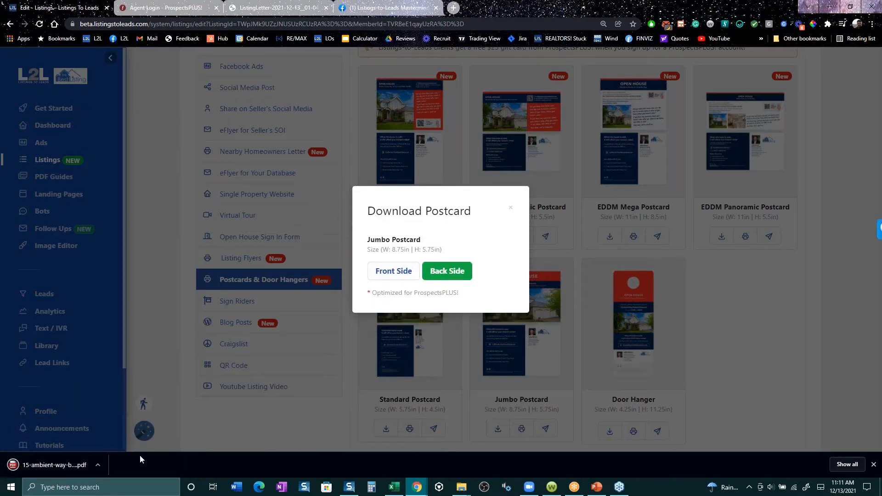
pyautogui.click(73, 462)
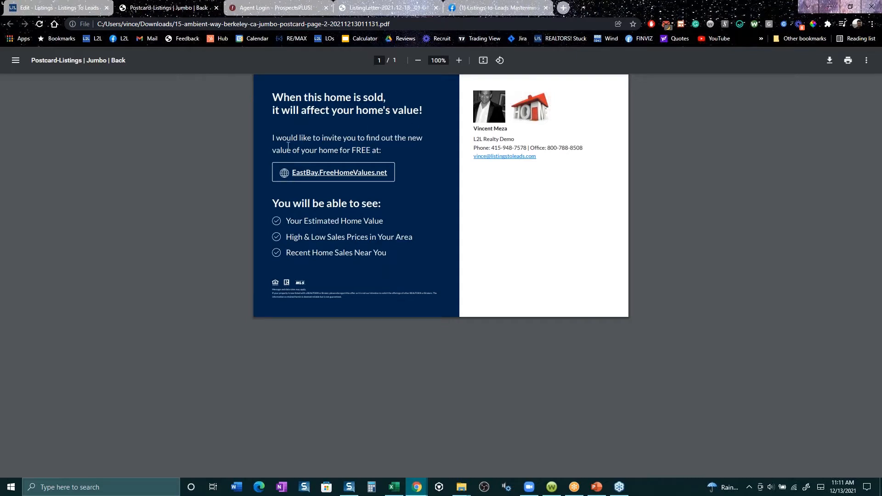
pyautogui.moveTo(290, 141); pyautogui.dragTo(323, 151)
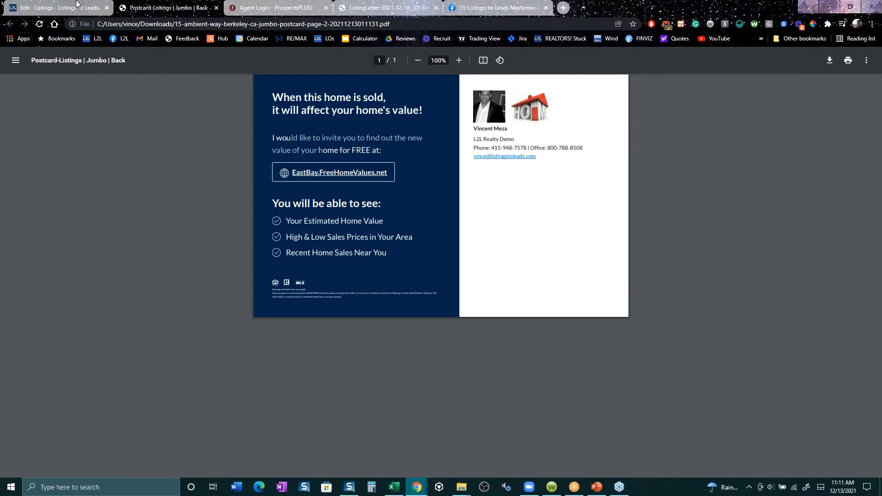
# - Return to the listing, close the postcard download dialog and look through the remaining open house postcard and door hanger previews
pyautogui.click(76, 4)
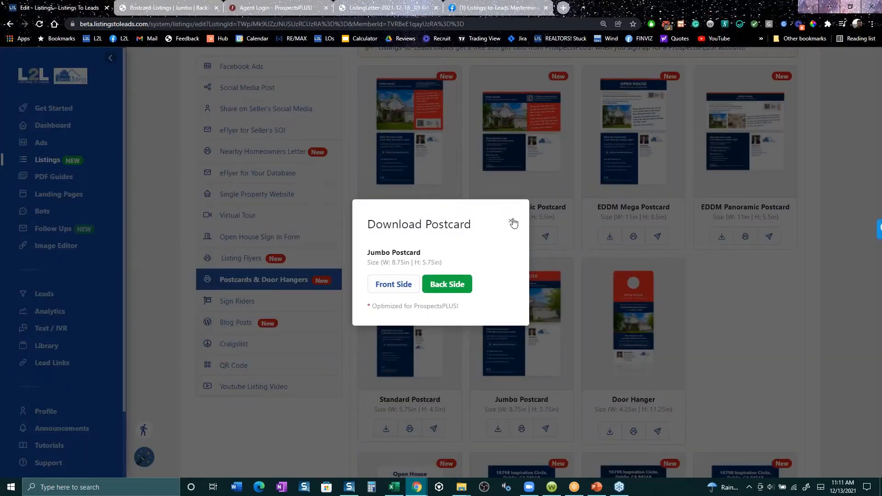
pyautogui.click(514, 223)
pyautogui.scroll(4, 577, 253)
pyautogui.moveTo(633, 335); pyautogui.dragTo(650, 364)
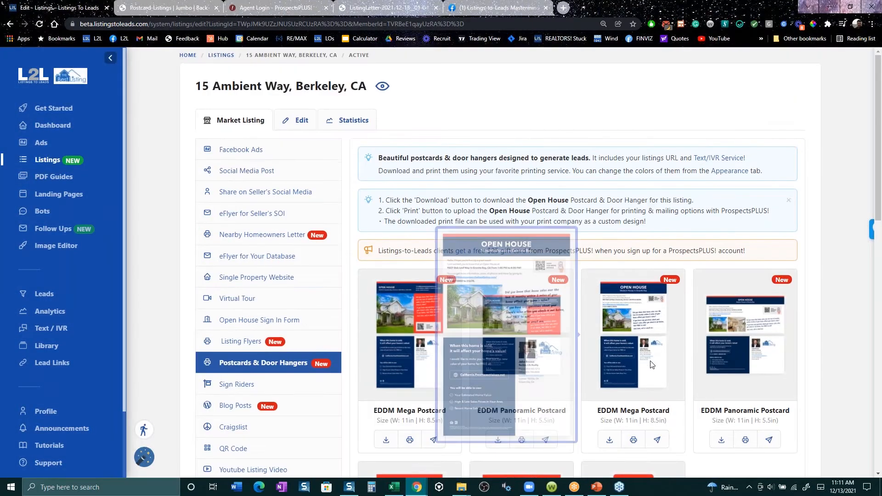
pyautogui.scroll(-3, 698, 400)
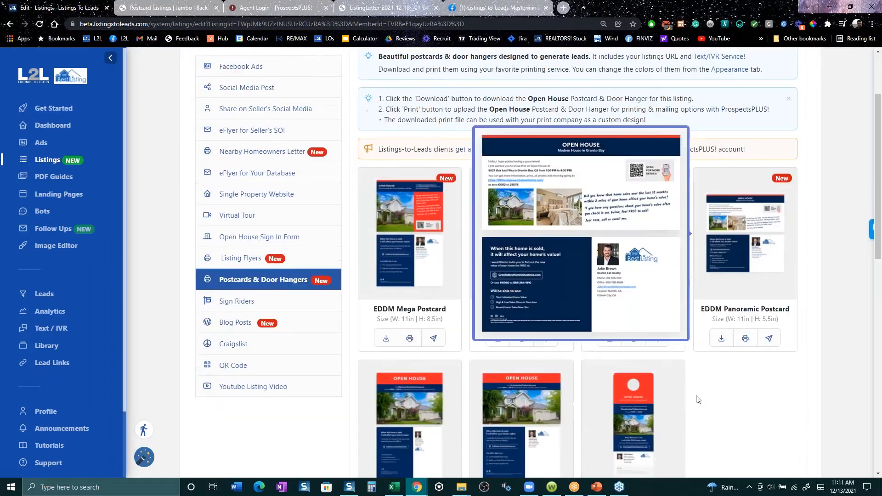
pyautogui.scroll(-1, 697, 400)
pyautogui.moveTo(611, 393)
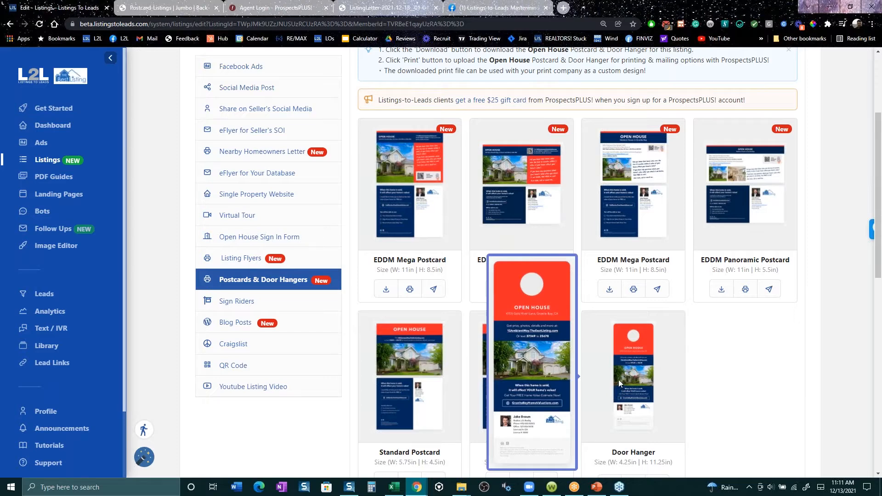
pyautogui.scroll(3, 618, 379)
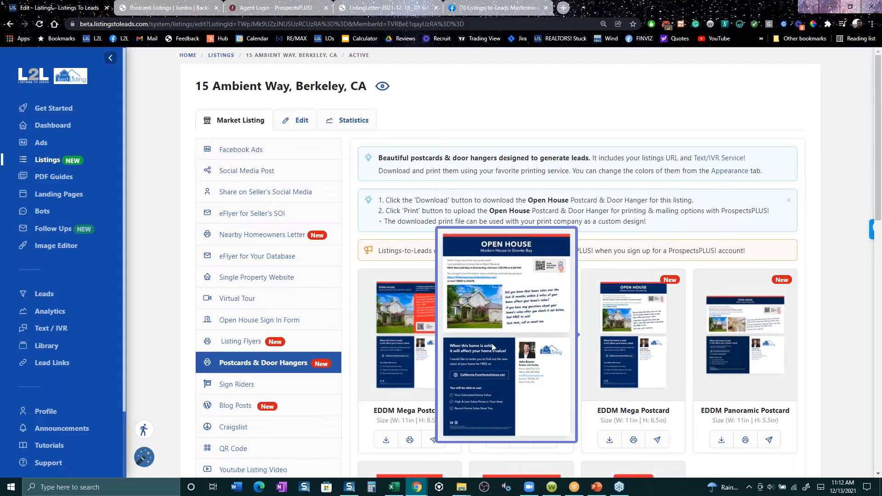
# - Revisit the listing's Nearby Homeowners Letter designs and its eFlyer for Your Database
pyautogui.click(274, 236)
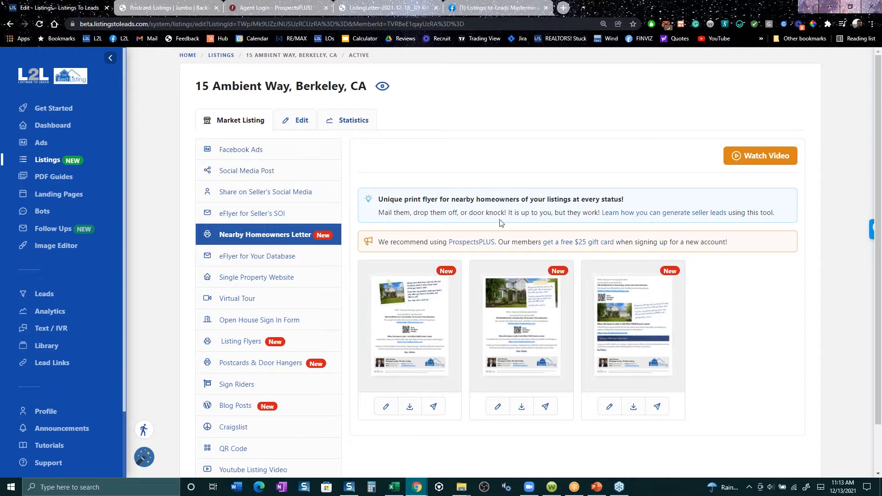
pyautogui.click(262, 268)
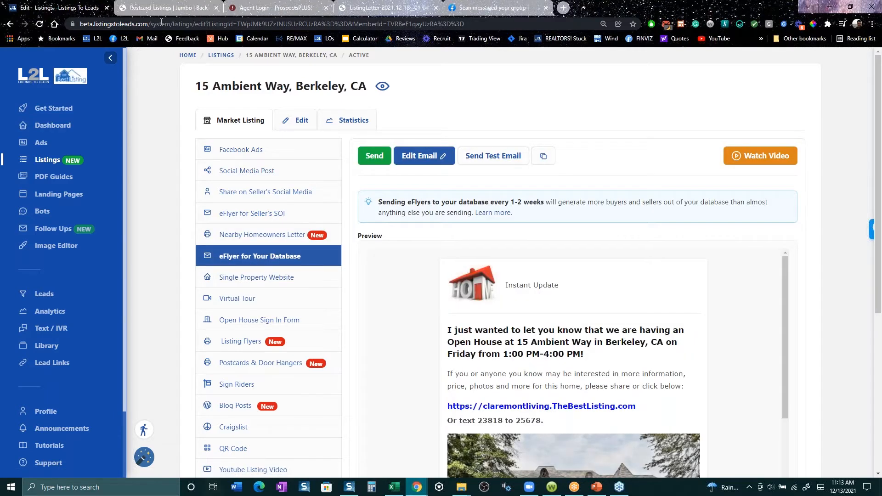
# - Open Share on Seller's Social Media and highlight the Seller's Facebook Page heading and the sentence about the agent's marketing in the post preview
pyautogui.click(257, 195)
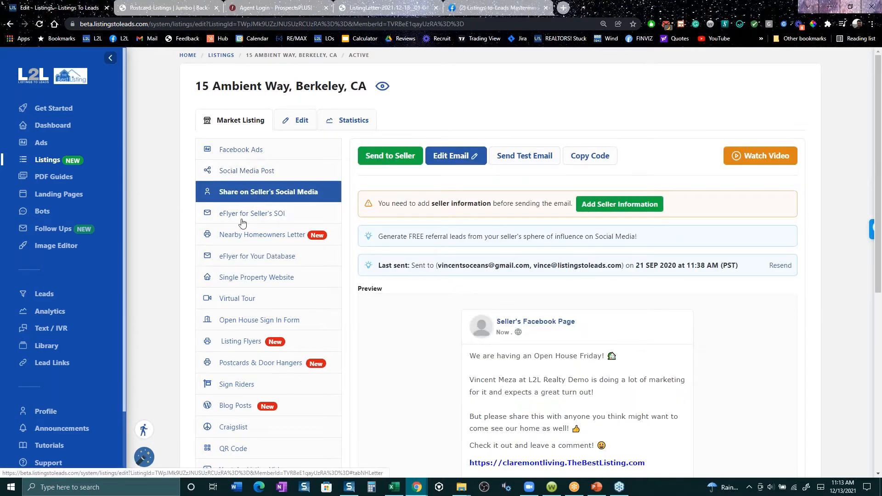
pyautogui.scroll(-2, 727, 361)
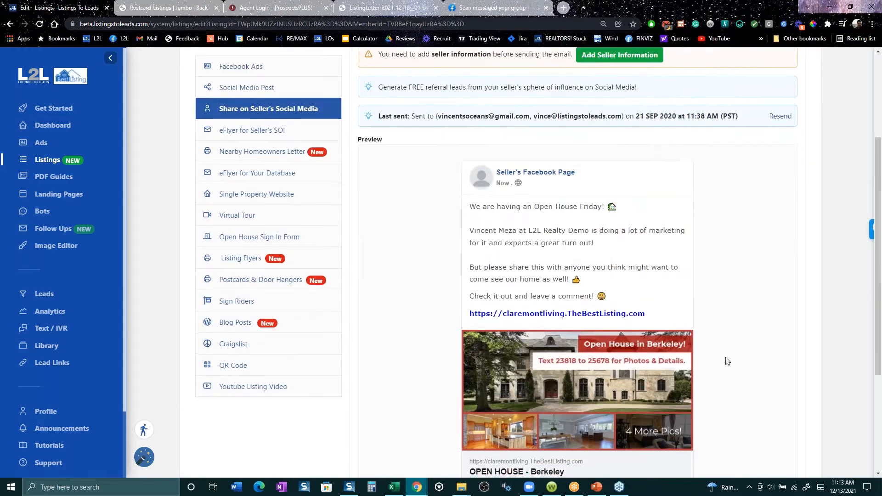
pyautogui.scroll(-3, 727, 361)
pyautogui.scroll(3, 727, 360)
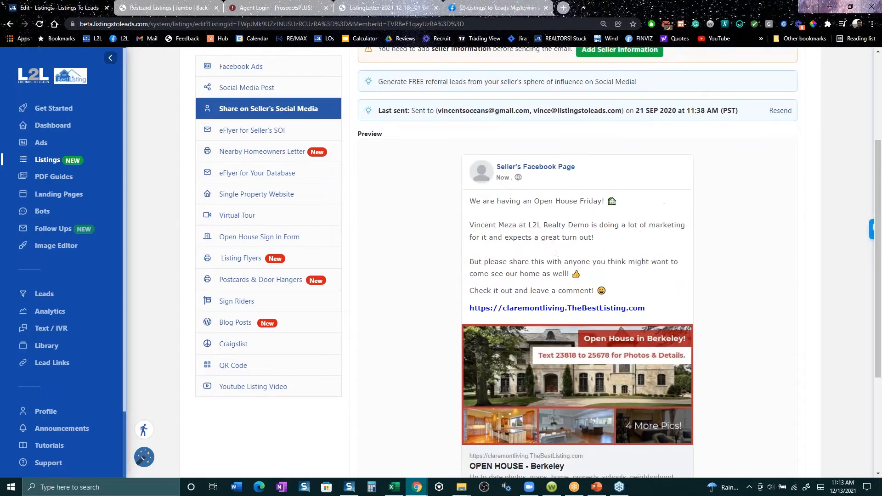
pyautogui.moveTo(579, 170); pyautogui.dragTo(496, 168)
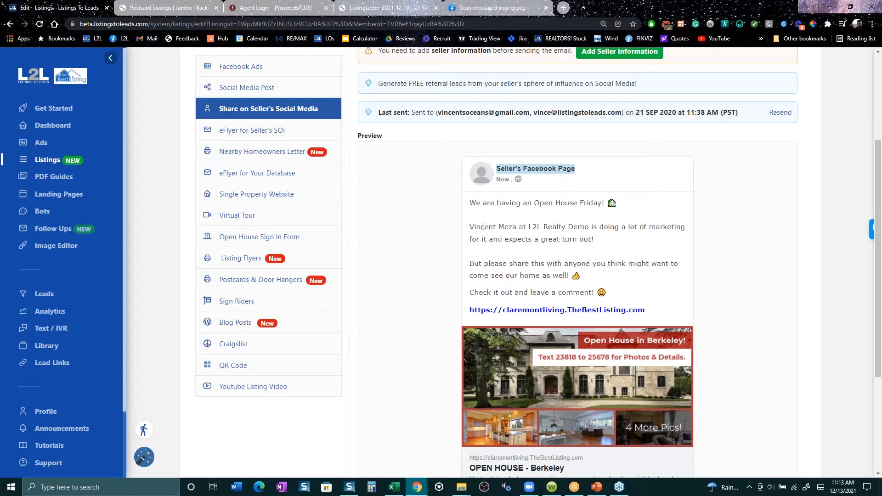
pyautogui.moveTo(469, 226); pyautogui.dragTo(607, 237)
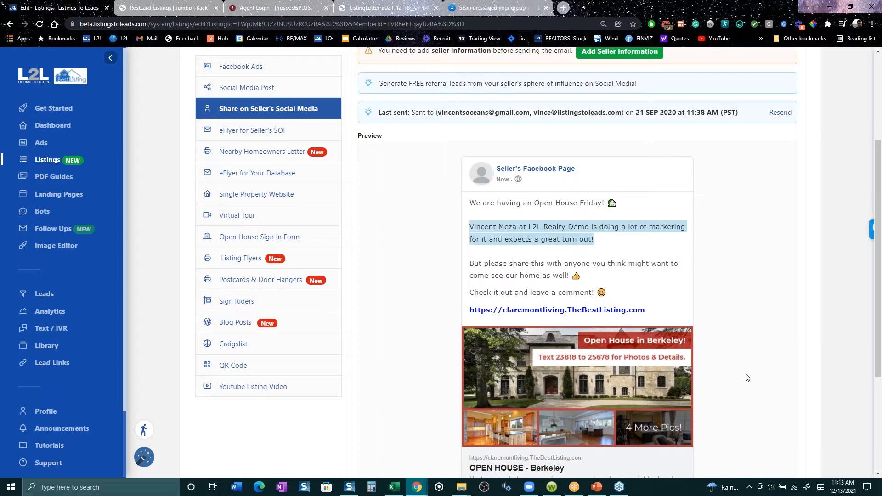
# - Open the property website linked in the seller's post and review its sections from the home value offers to the footer and back
pyautogui.scroll(-2, 744, 373)
pyautogui.scroll(-1, 529, 306)
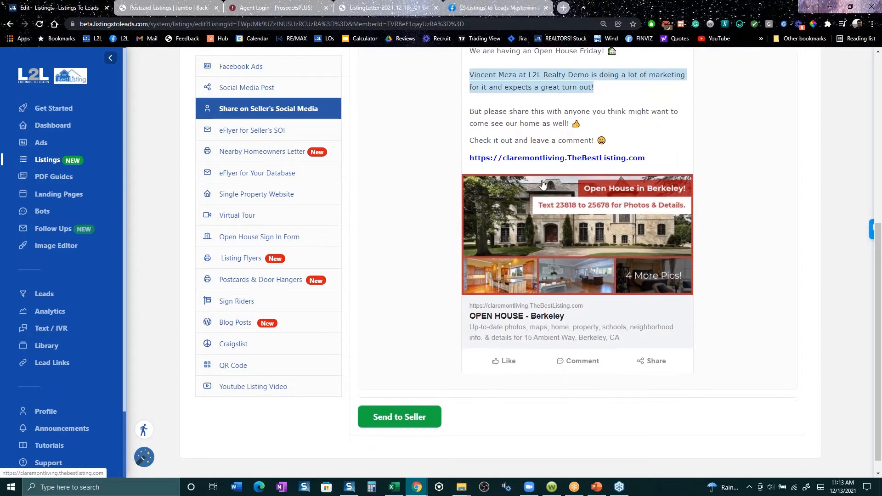
pyautogui.click(544, 161)
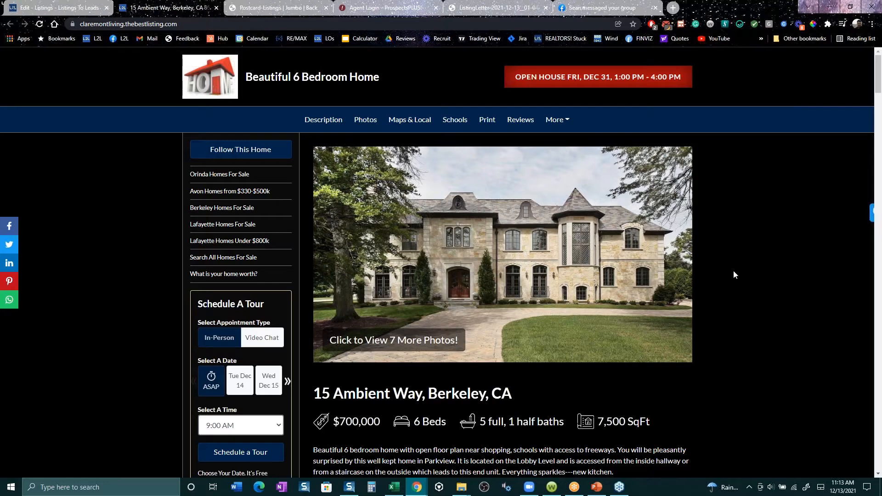
pyautogui.scroll(-15, 733, 270)
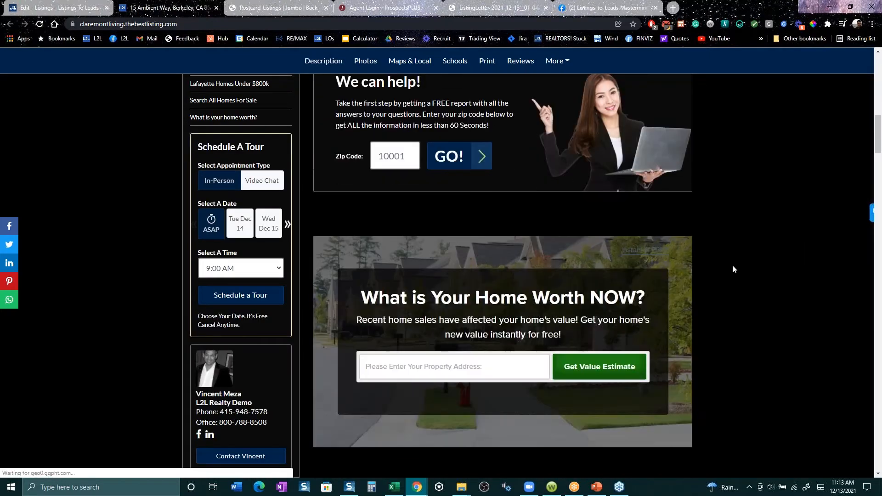
pyautogui.scroll(-2, 733, 269)
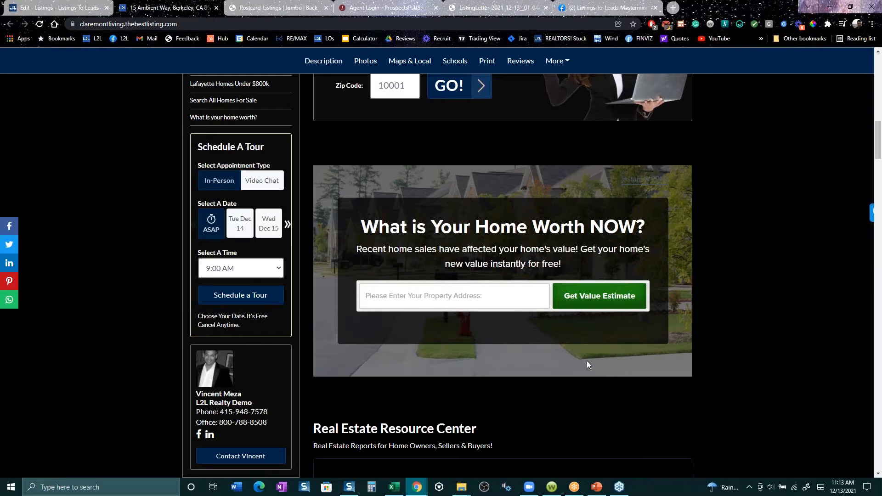
pyautogui.scroll(-10, 706, 327)
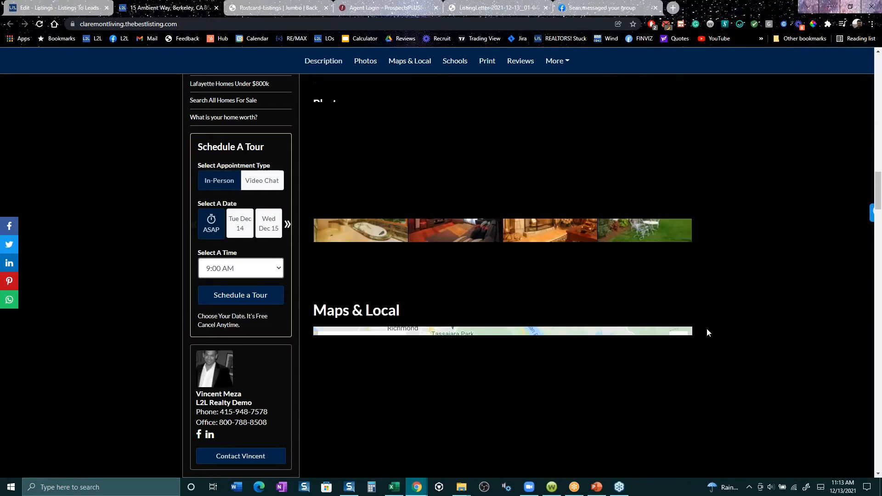
pyautogui.scroll(-15, 707, 329)
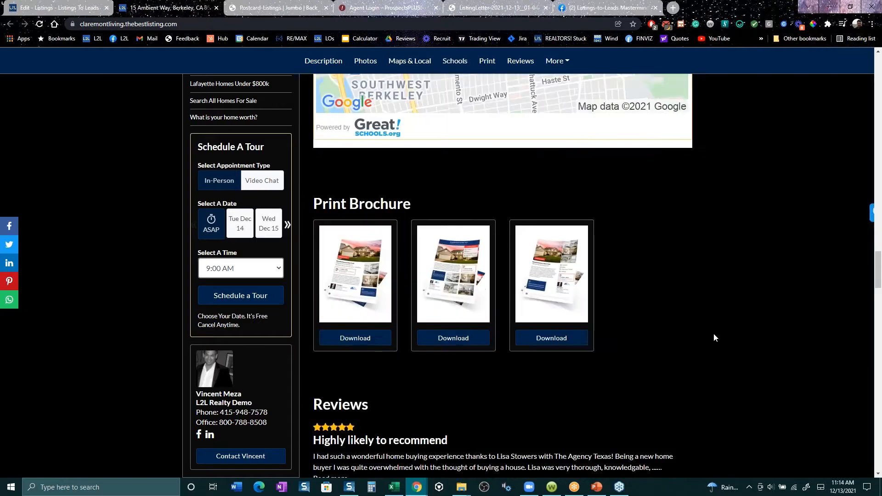
pyautogui.scroll(-15, 714, 337)
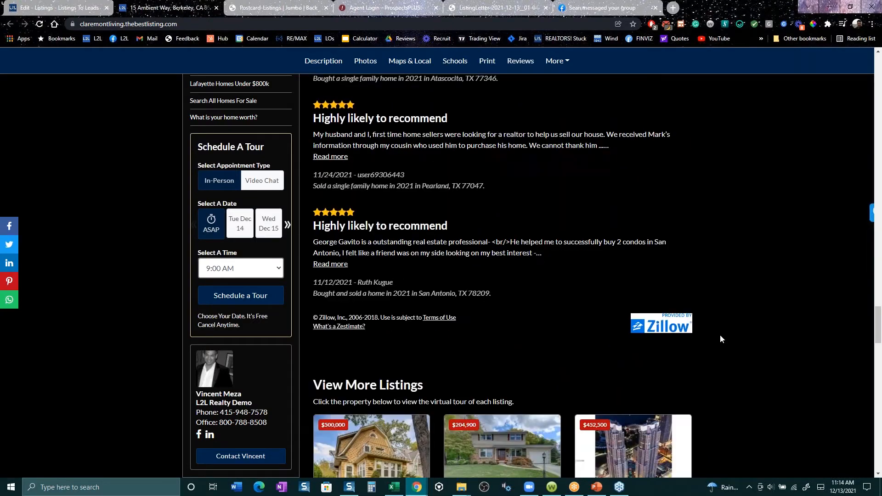
pyautogui.scroll(-15, 720, 335)
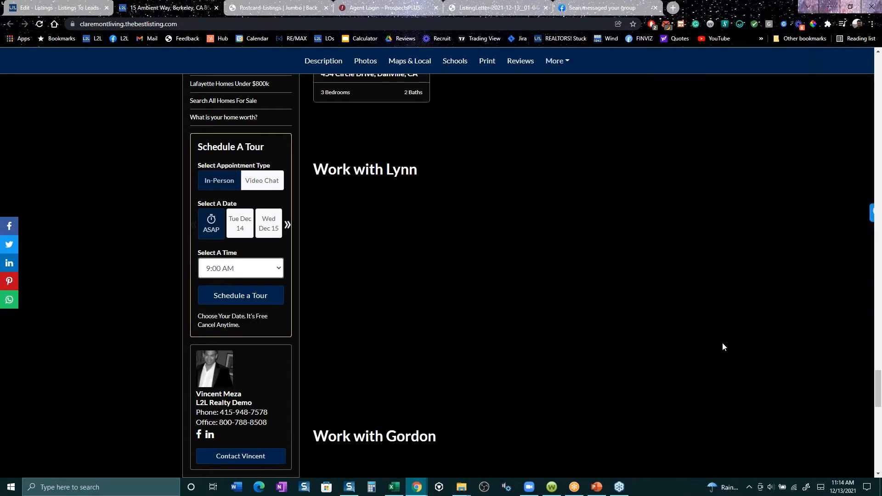
pyautogui.scroll(-8, 722, 343)
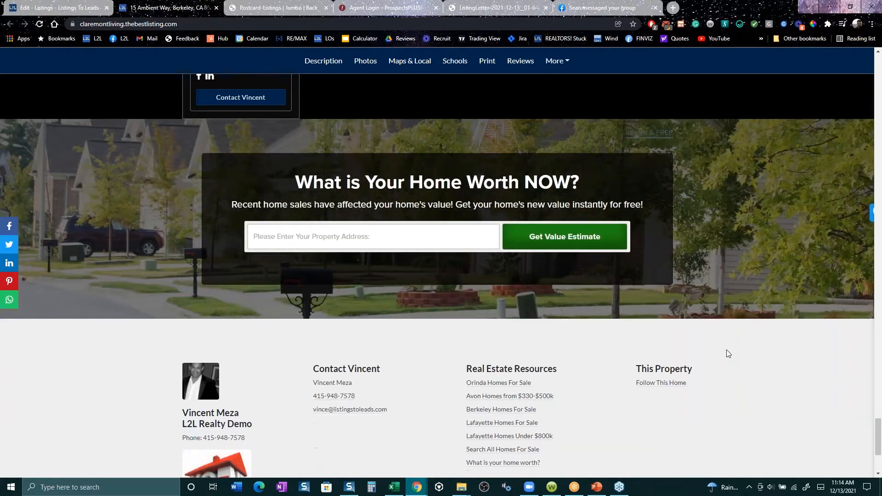
pyautogui.scroll(3, 734, 354)
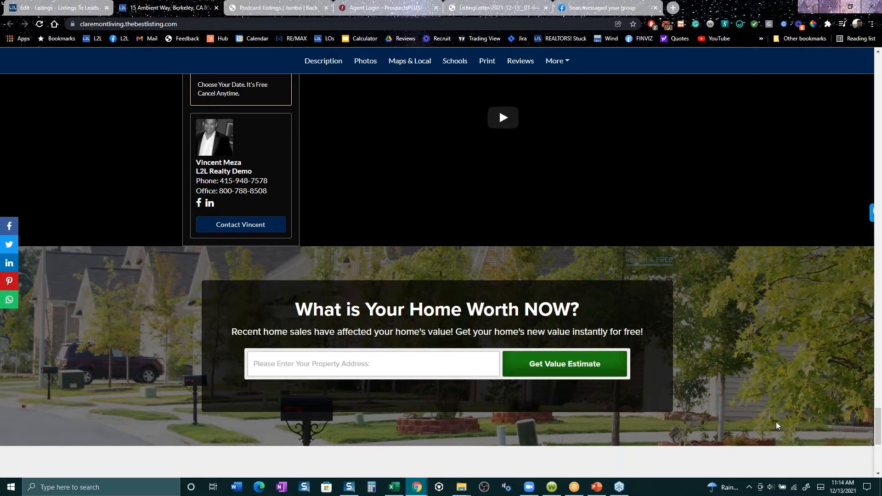
pyautogui.scroll(15, 776, 418)
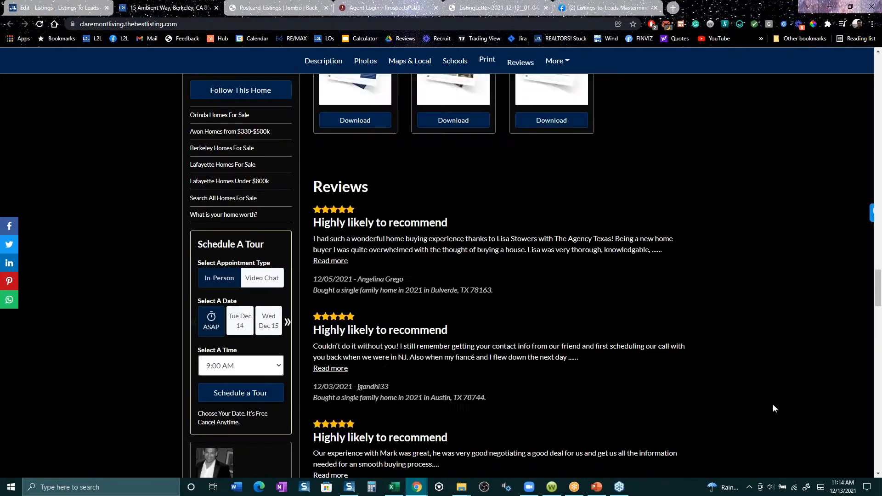
pyautogui.scroll(15, 771, 400)
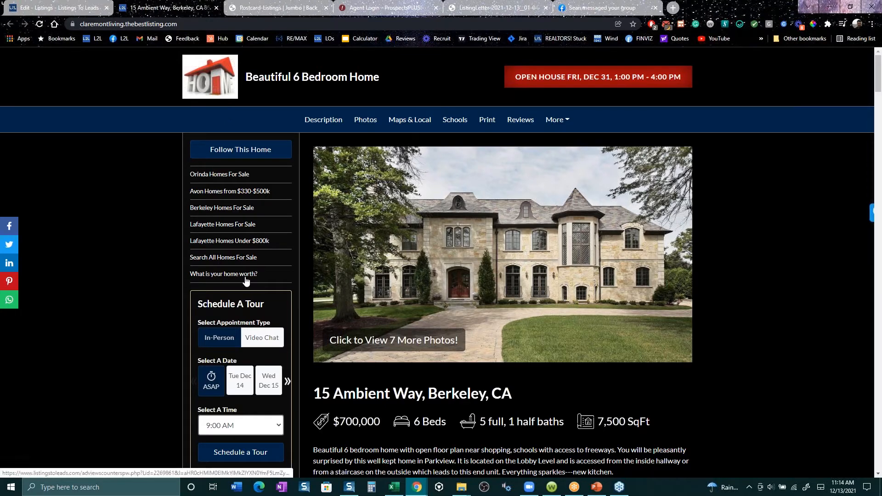
# - Open the Follow This Home email form, answer Yes to owning a home and to needing to sell first, and reload the page unsubmitted
pyautogui.click(234, 152)
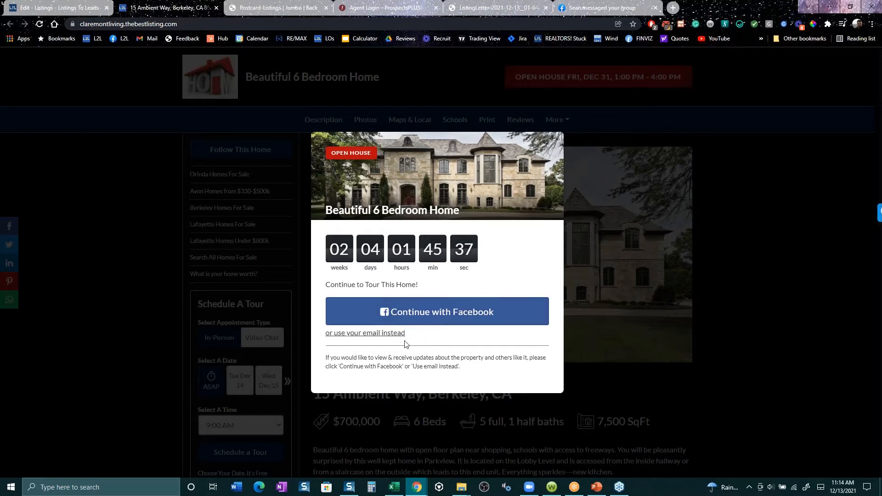
pyautogui.click(380, 334)
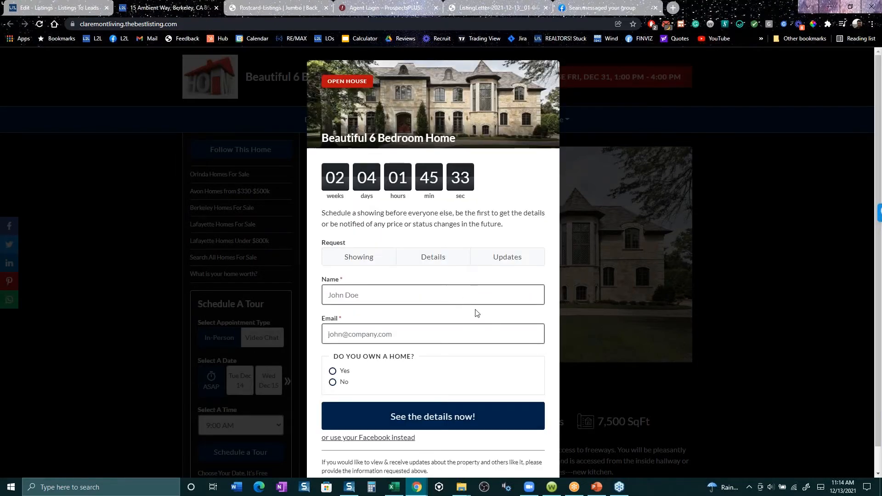
pyautogui.click(332, 372)
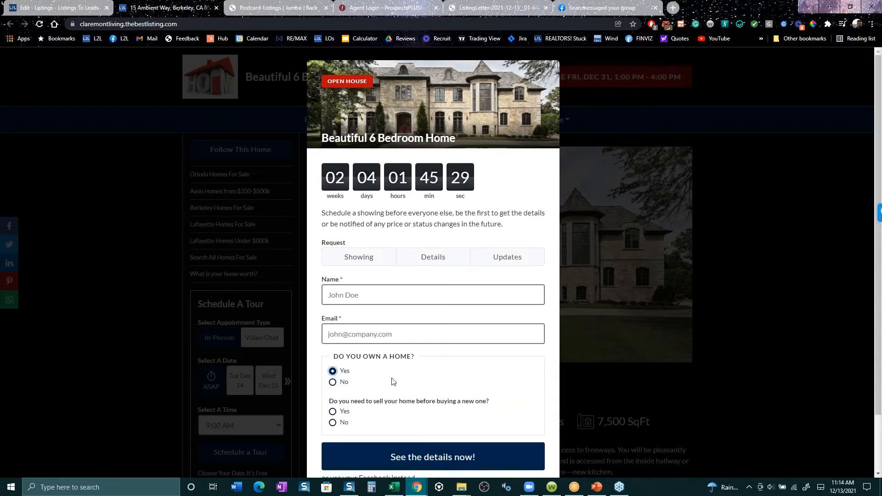
pyautogui.click(330, 412)
pyautogui.click(40, 26)
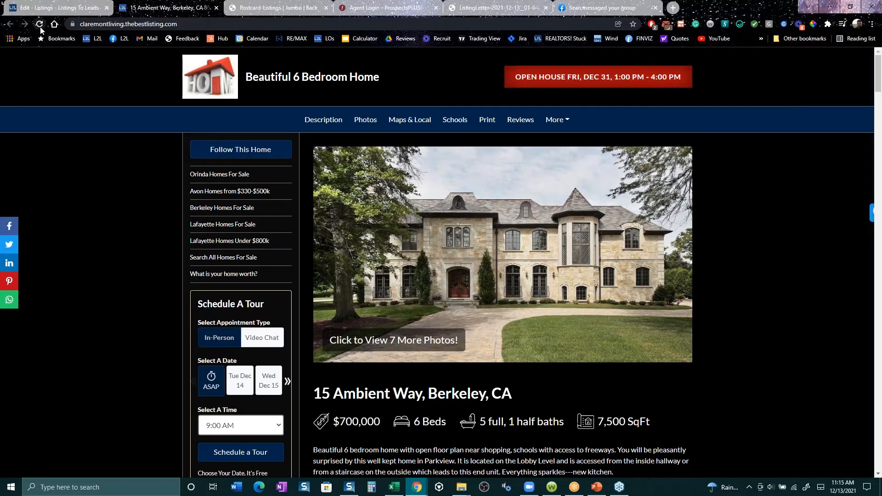
# - Review the What is Your Home Worth NOW? offer on the property website and close the site
pyautogui.scroll(-4, 773, 378)
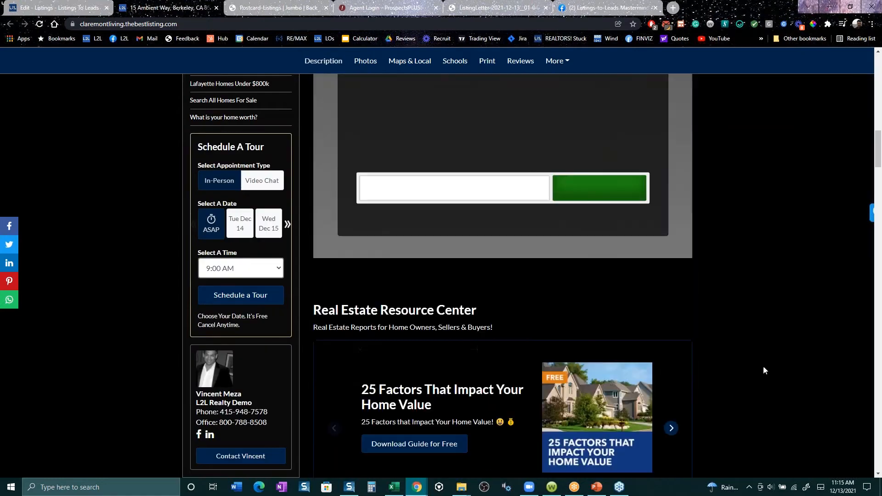
pyautogui.scroll(2, 759, 368)
pyautogui.scroll(2, 758, 370)
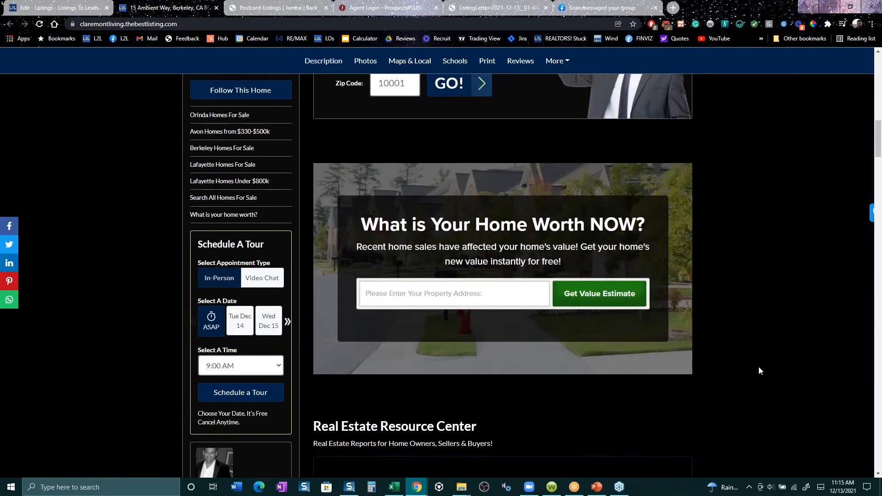
pyautogui.scroll(1, 753, 371)
pyautogui.scroll(5, 751, 367)
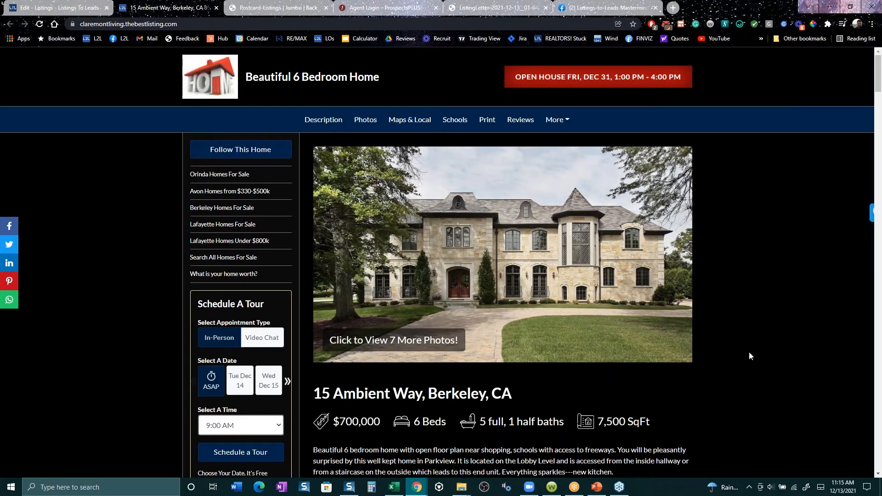
pyautogui.click(216, 7)
pyautogui.scroll(3, 451, 267)
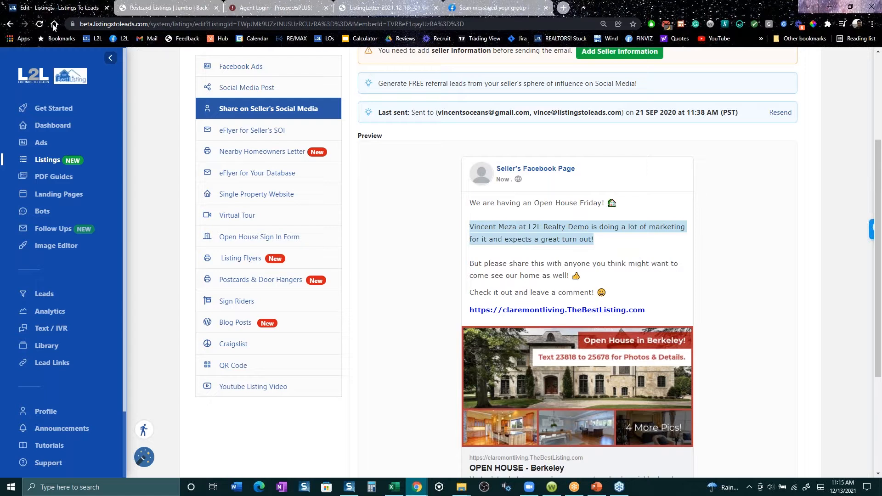
pyautogui.click(8, 24)
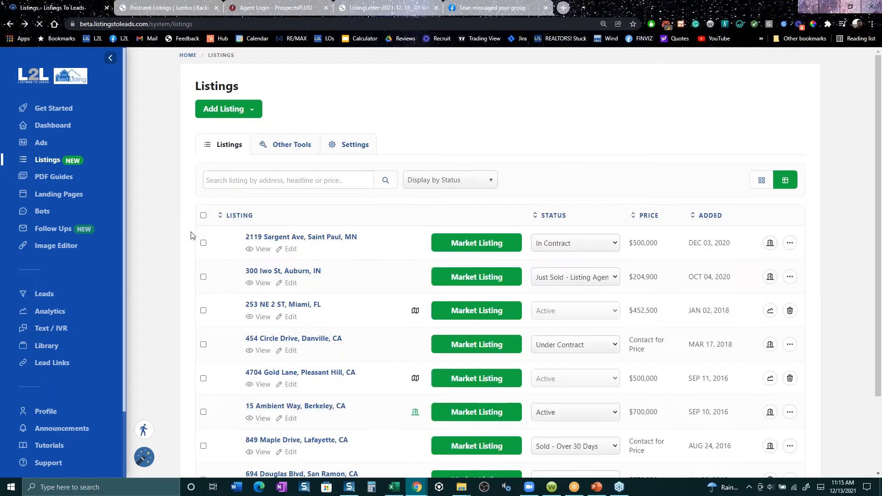
pyautogui.scroll(-1, 211, 263)
pyautogui.scroll(-1, 211, 264)
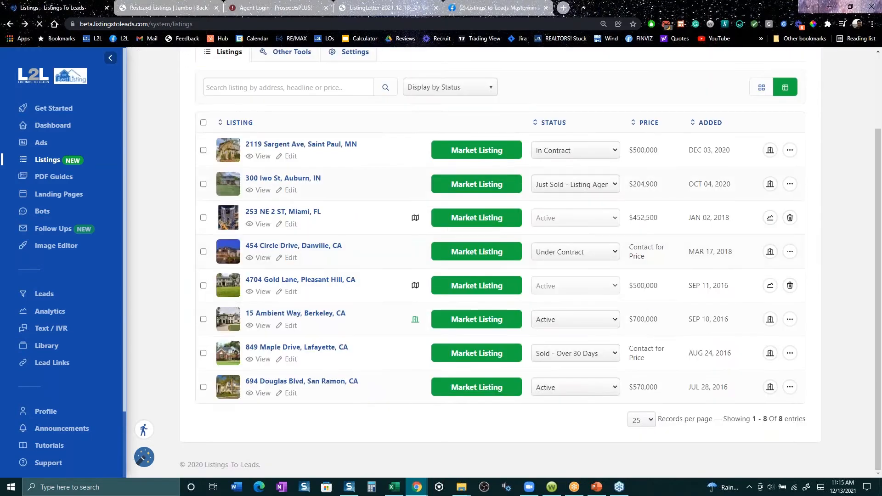
pyautogui.click(481, 188)
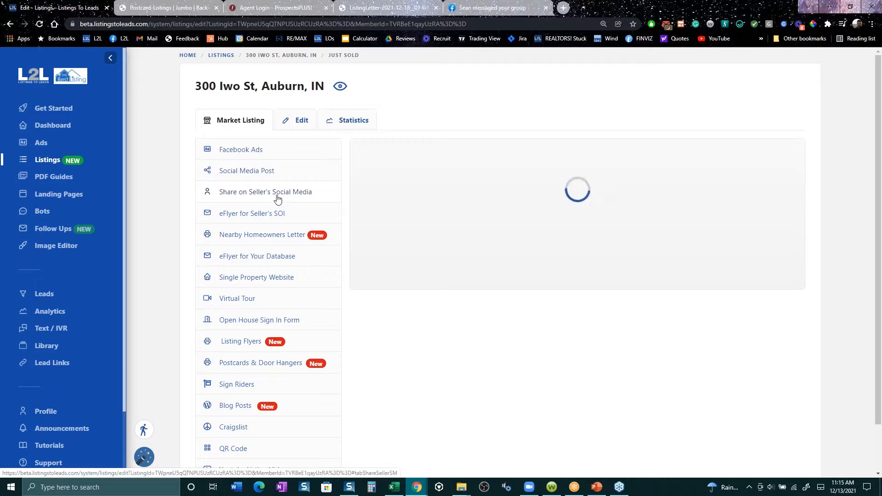
pyautogui.click(277, 198)
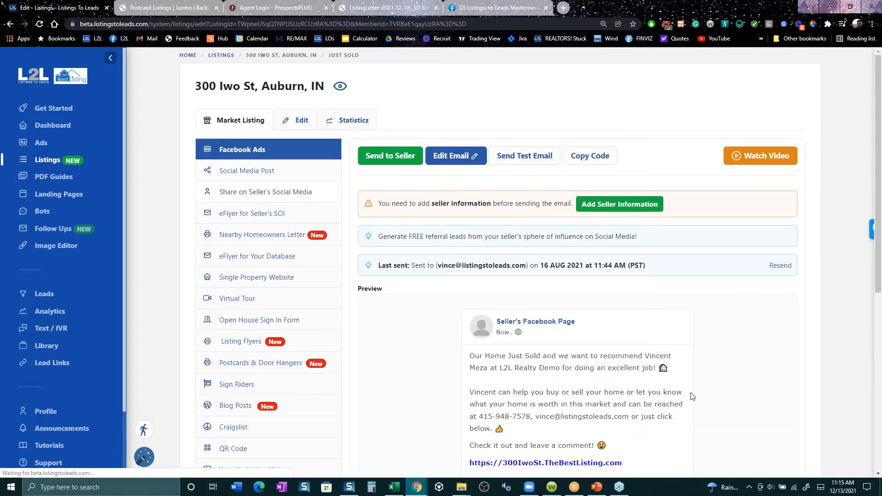
pyautogui.scroll(-3, 702, 386)
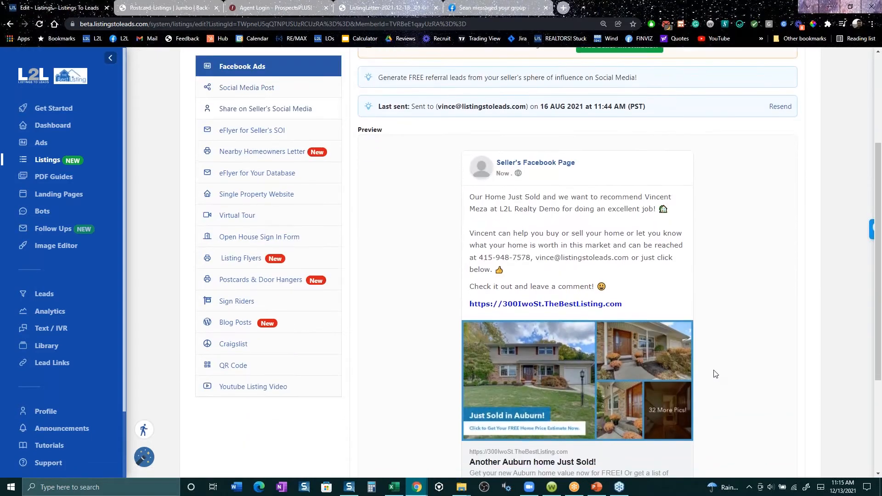
pyautogui.scroll(-2, 715, 373)
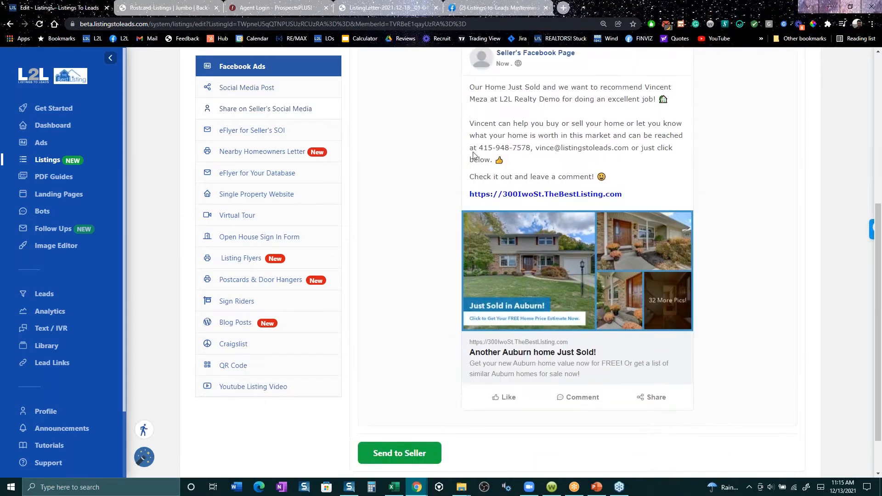
pyautogui.scroll(3, 473, 155)
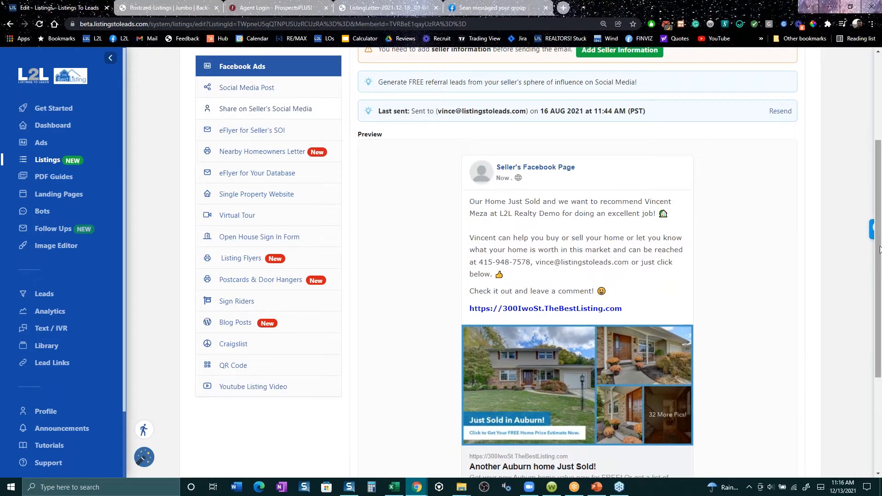
pyautogui.scroll(-1, 579, 156)
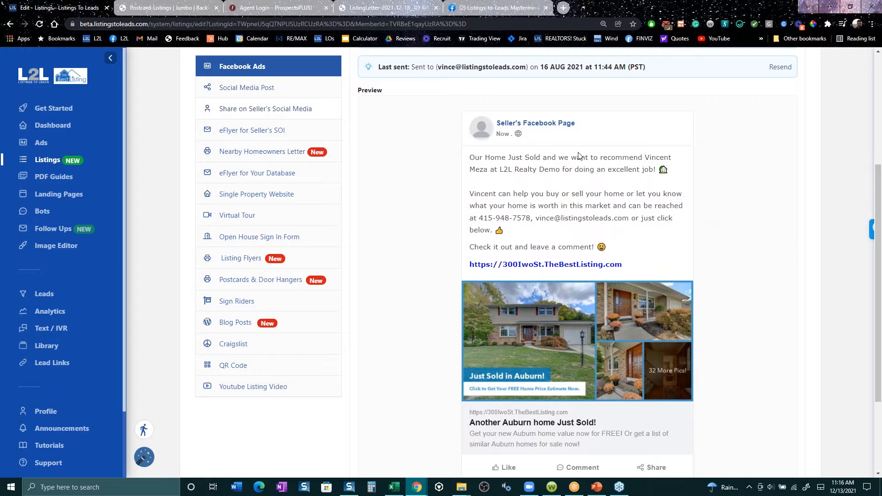
pyautogui.moveTo(581, 157); pyautogui.dragTo(667, 185)
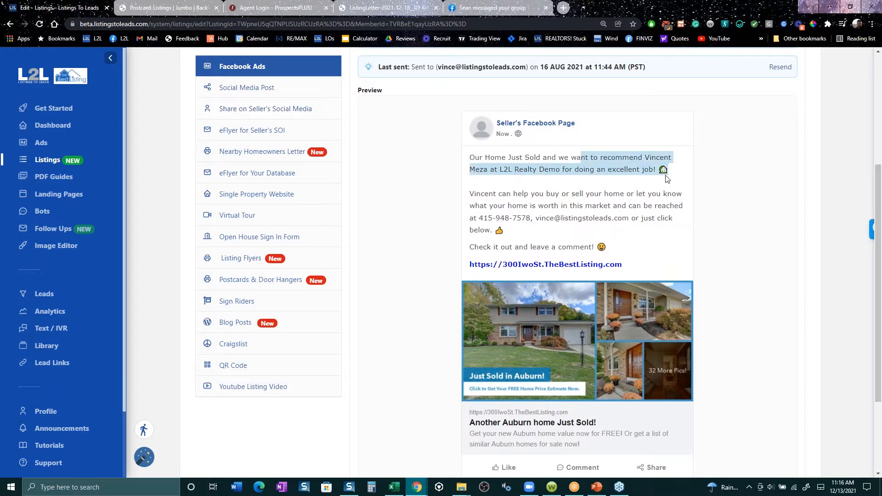
pyautogui.moveTo(477, 219); pyautogui.dragTo(688, 244)
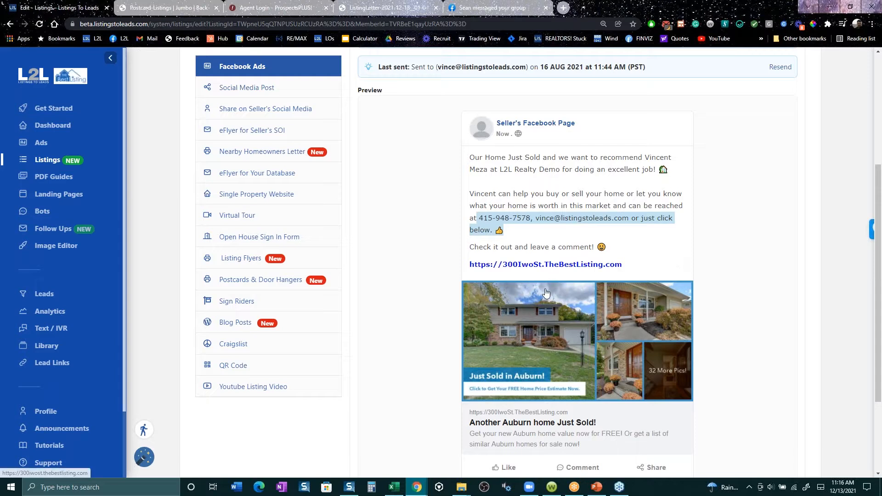
pyautogui.click(590, 320)
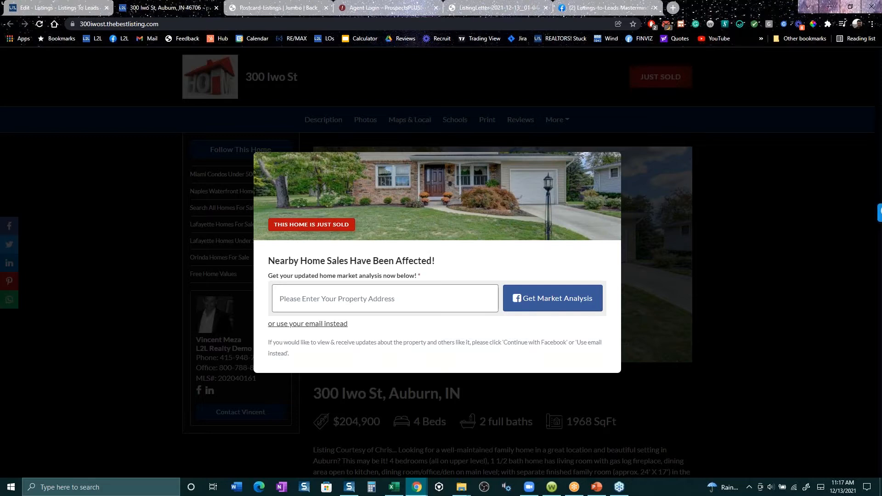
pyautogui.click(216, 8)
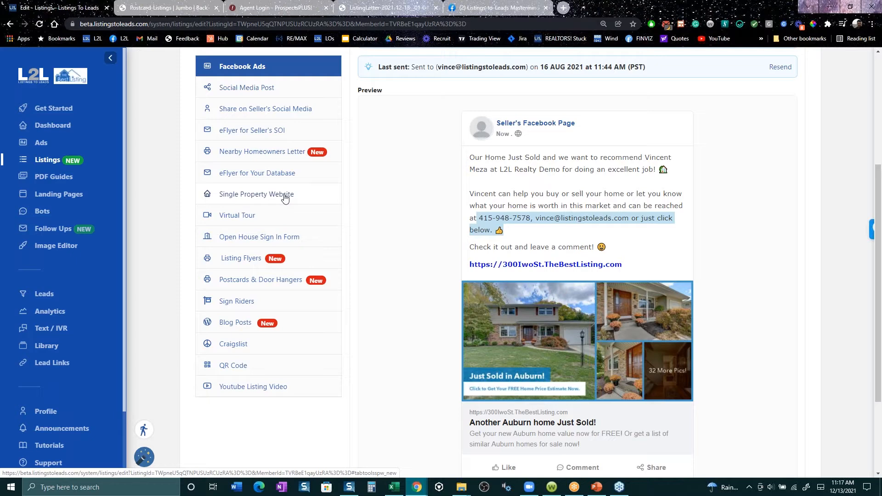
pyautogui.scroll(2, 287, 211)
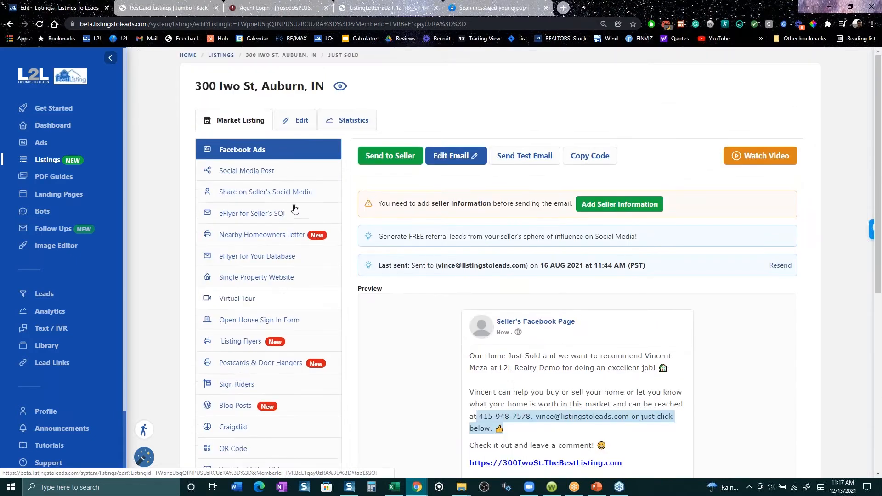
pyautogui.click(239, 156)
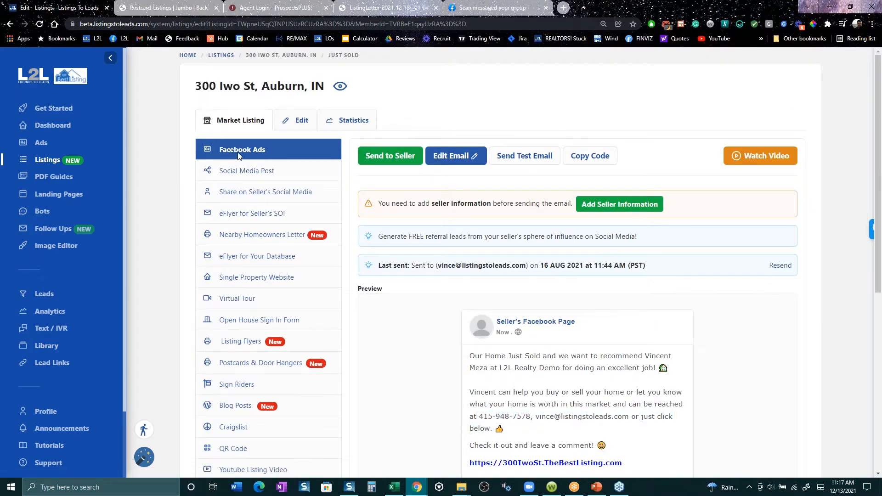
pyautogui.click(236, 176)
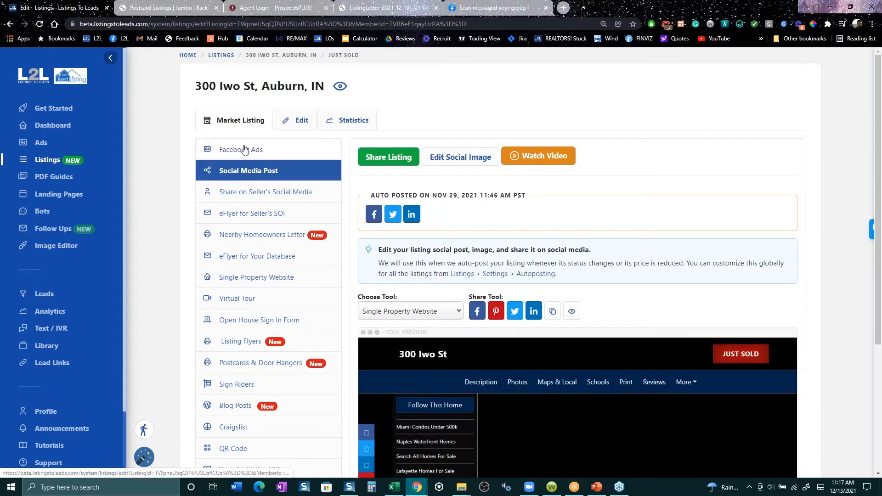
pyautogui.click(243, 150)
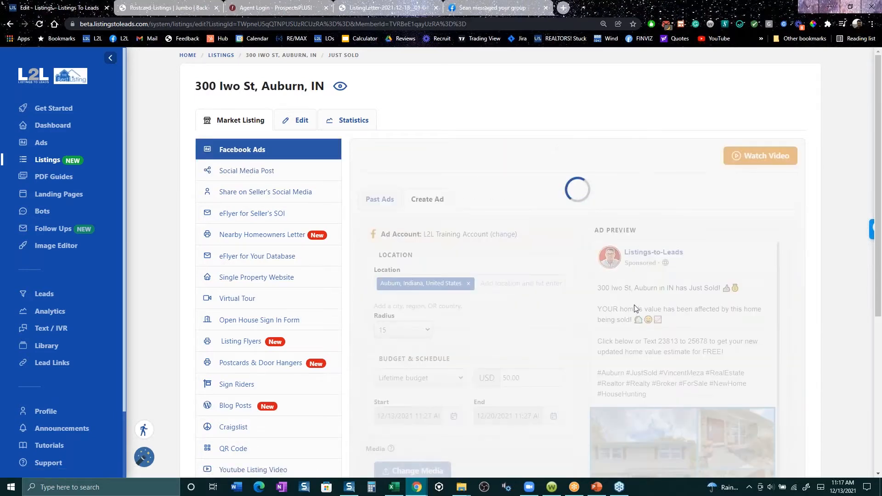
pyautogui.scroll(-3, 557, 307)
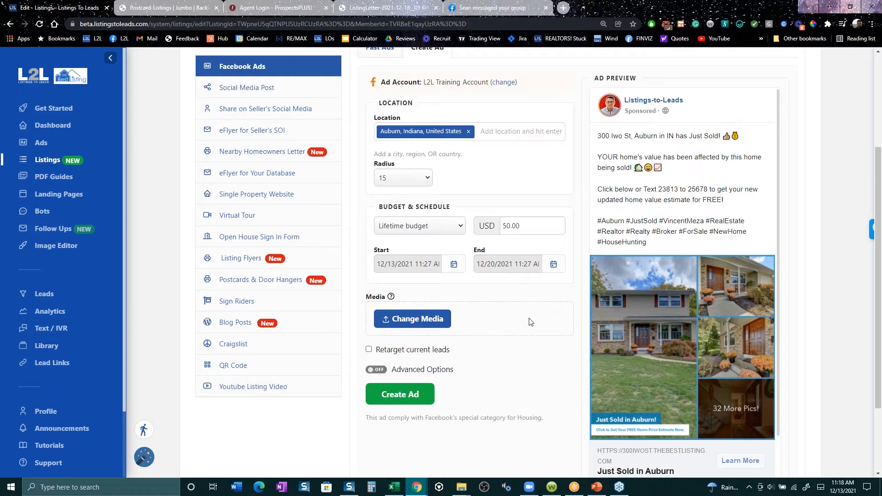
pyautogui.click(418, 370)
pyautogui.scroll(-1, 582, 366)
pyautogui.scroll(-3, 582, 366)
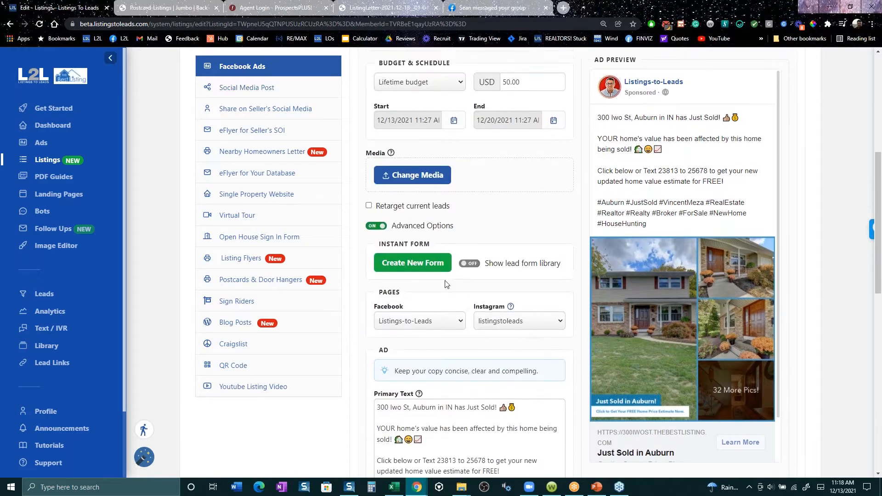
# - Start a new instant form, turn on the question What is your time frame to sell?, review its preview, and close it without creating it
pyautogui.click(412, 255)
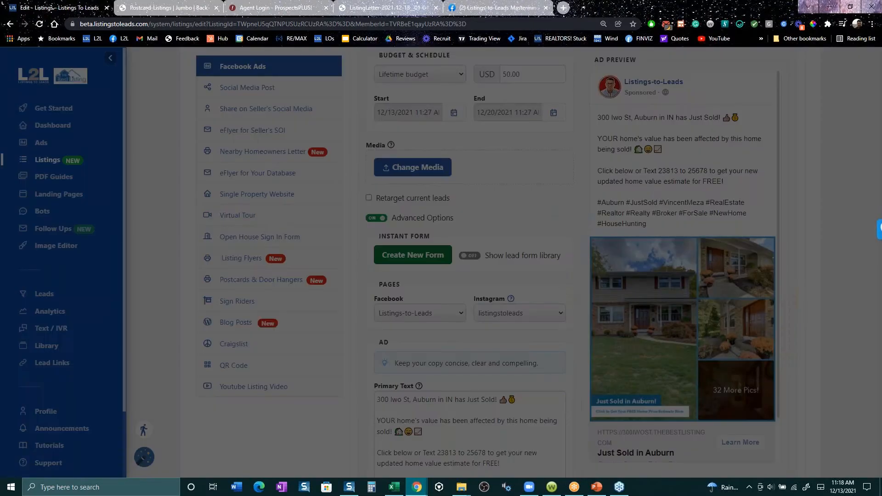
pyautogui.click(451, 249)
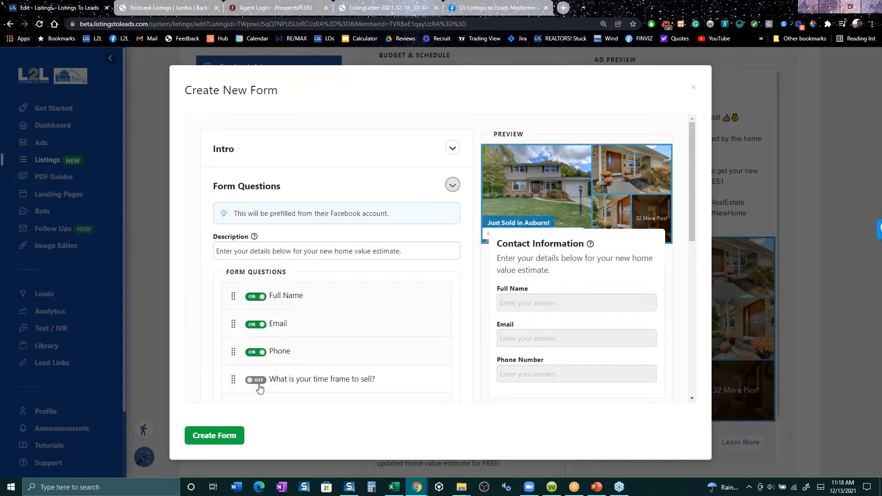
pyautogui.click(256, 380)
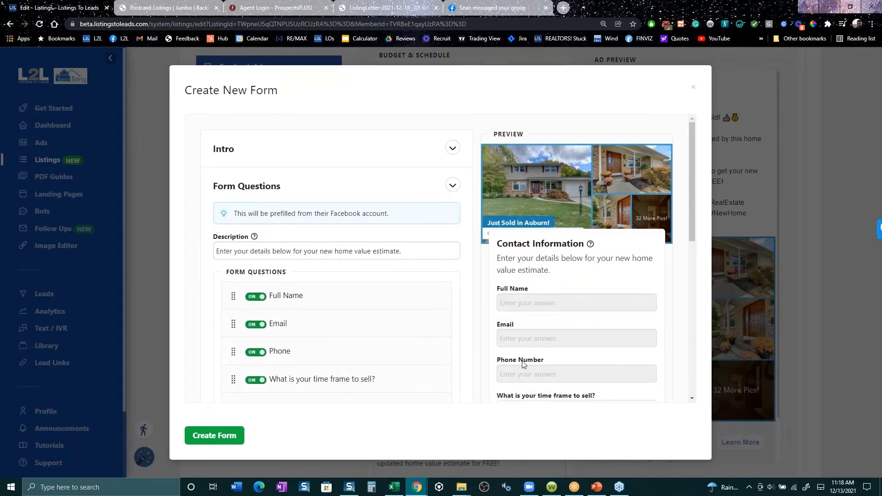
pyautogui.scroll(-3, 523, 364)
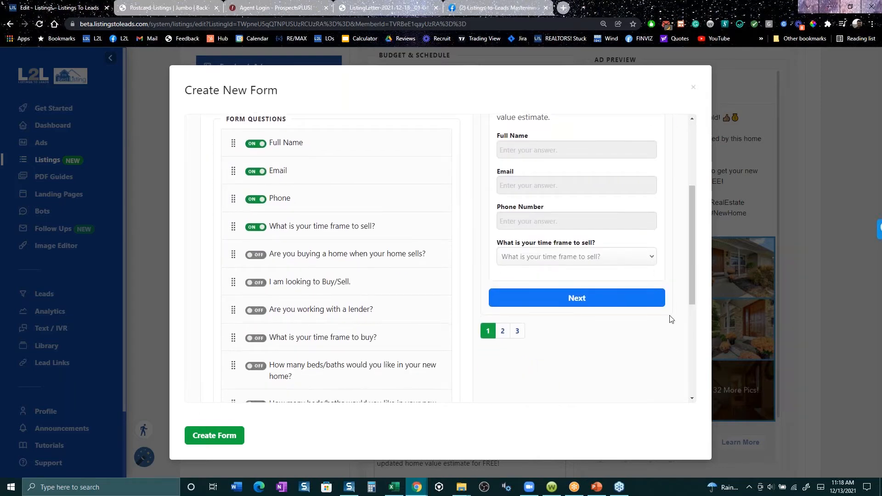
pyautogui.scroll(1, 668, 318)
pyautogui.scroll(2, 668, 318)
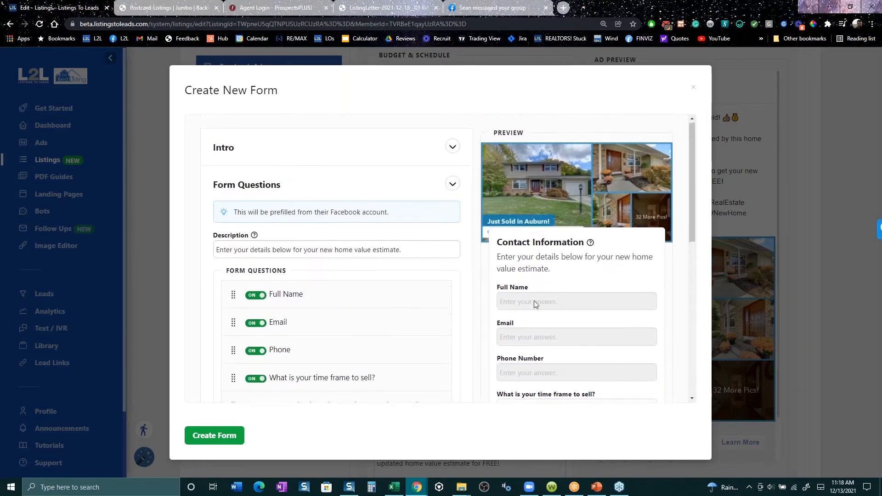
pyautogui.scroll(-3, 597, 327)
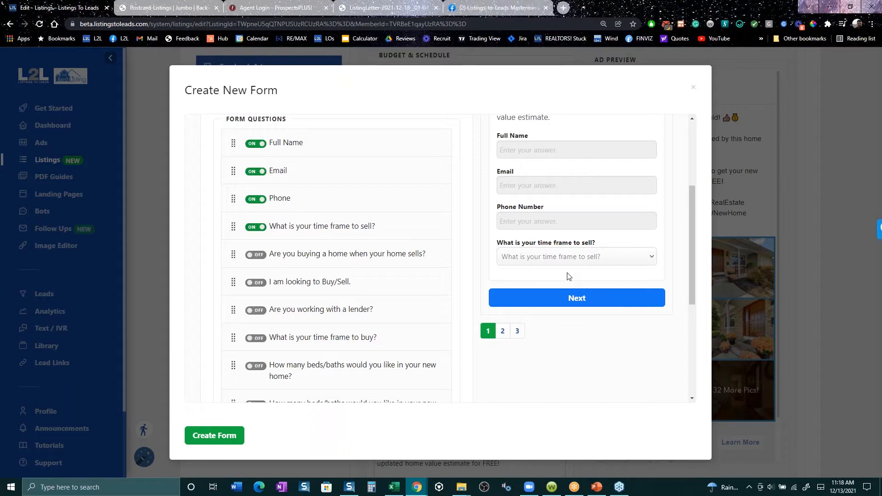
pyautogui.click(692, 90)
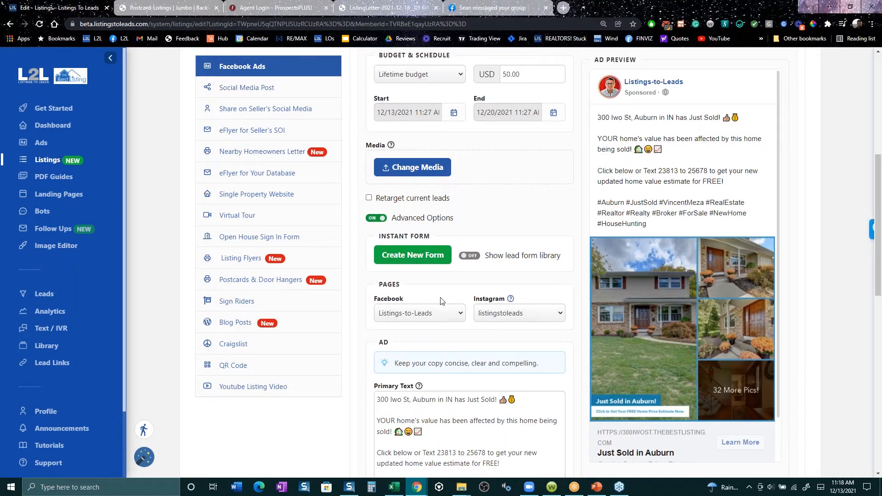
# - Review the ad's primary text, headline, description and call to action alongside the ad preview
pyautogui.scroll(-6, 440, 301)
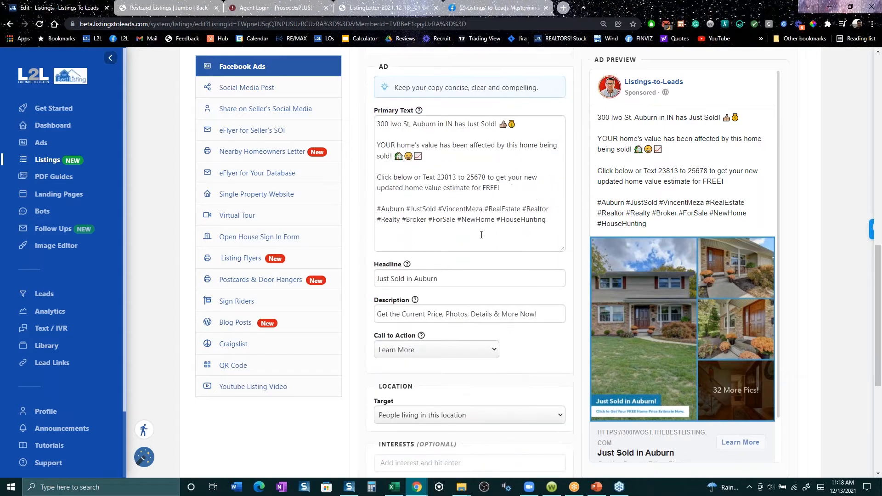
pyautogui.scroll(-1, 482, 230)
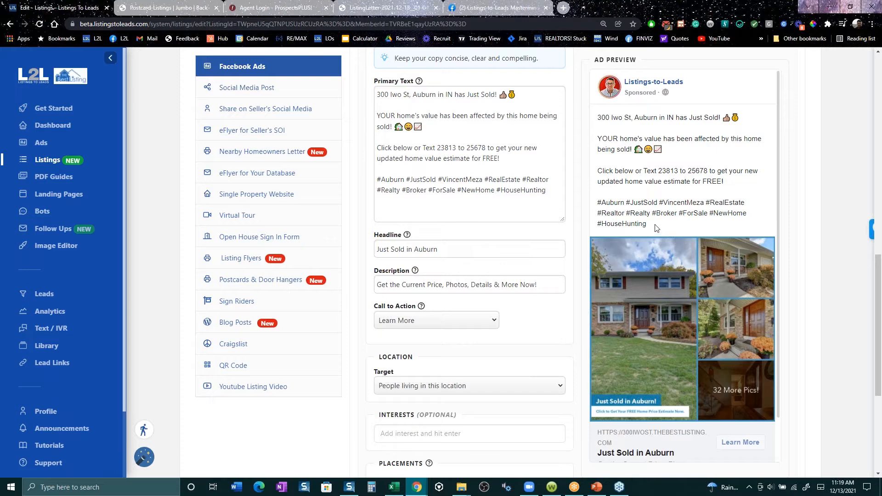
pyautogui.moveTo(657, 229); pyautogui.dragTo(594, 114)
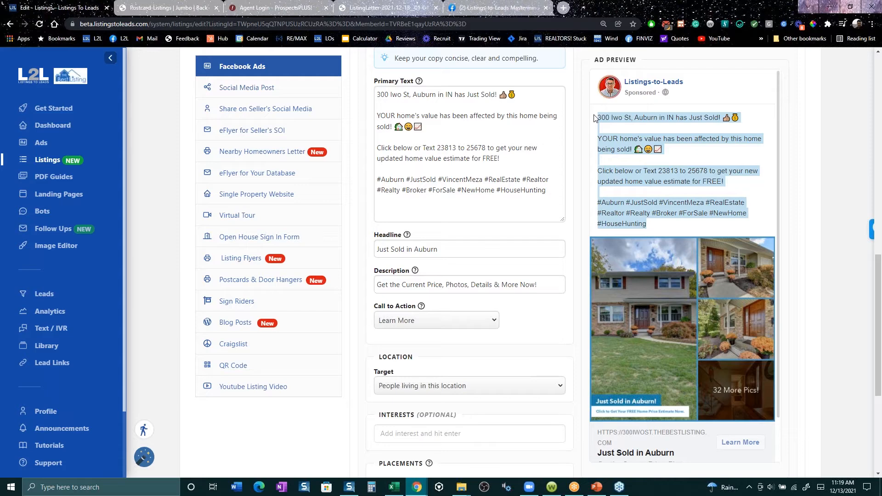
pyautogui.click(529, 97)
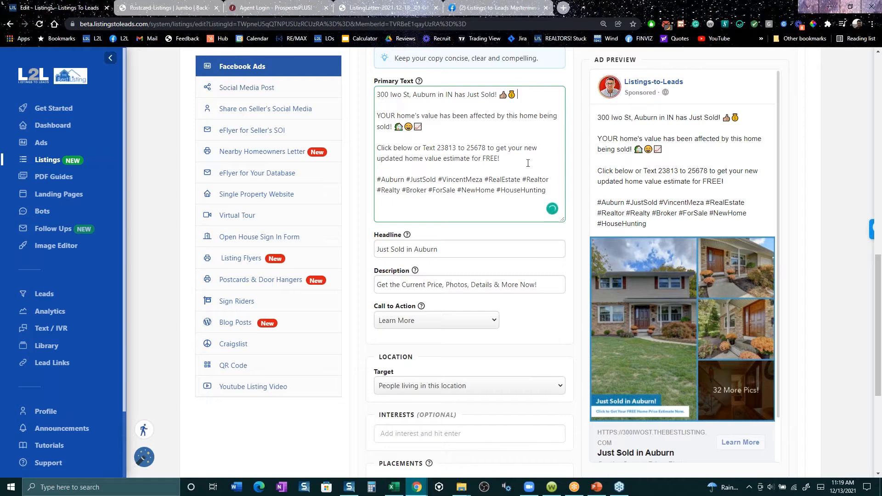
pyautogui.moveTo(505, 189); pyautogui.dragTo(377, 81)
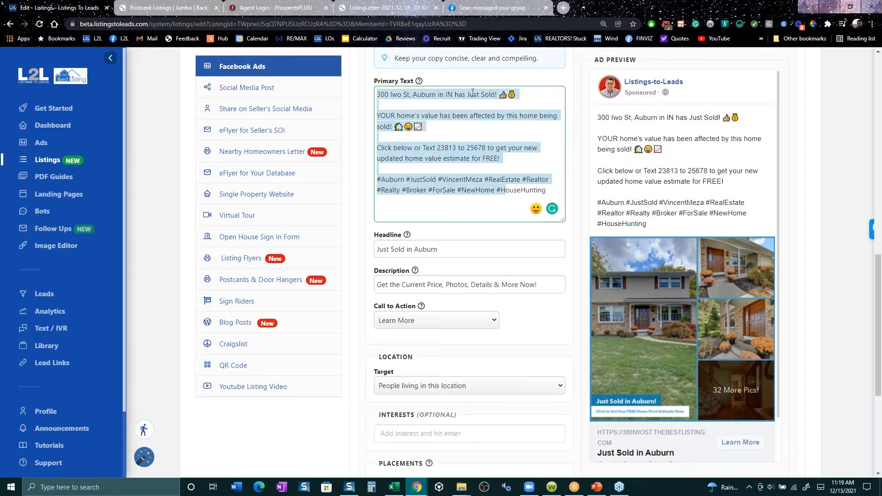
# - Add the line "This home went under contract in 5 days!" below the opening sentence of the ad's primary text
pyautogui.click(522, 102)
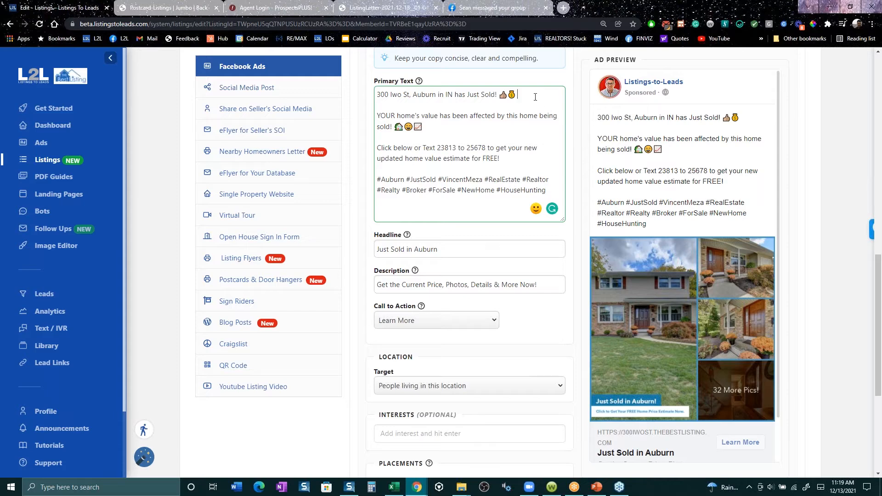
pyautogui.press('Return')
pyautogui.press('Return')
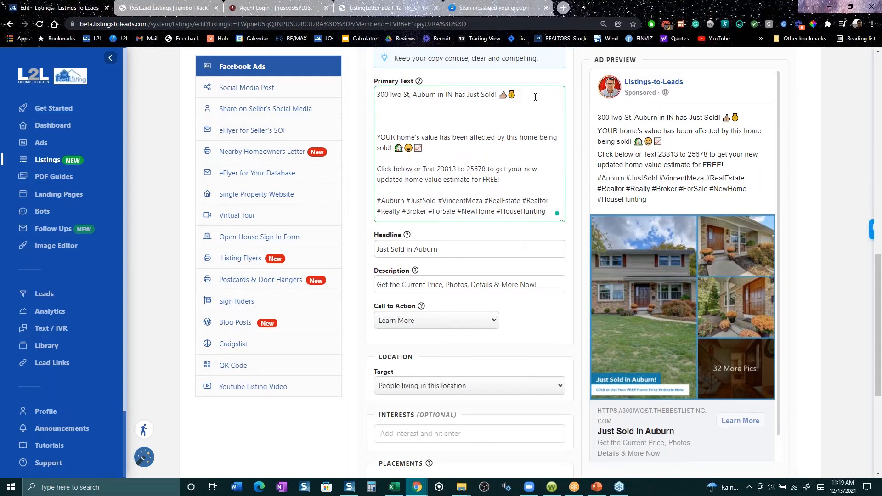
pyautogui.write('This')
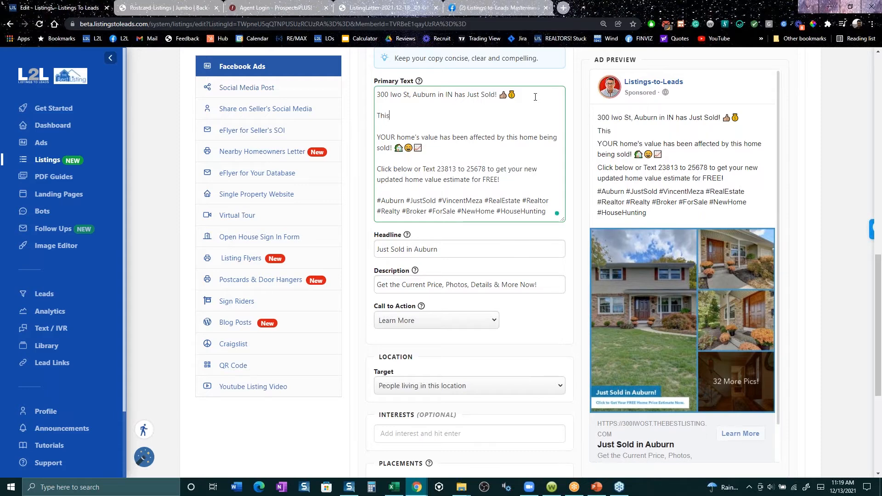
pyautogui.write(' home wh')
pyautogui.write('nt under ')
pyautogui.write('contr')
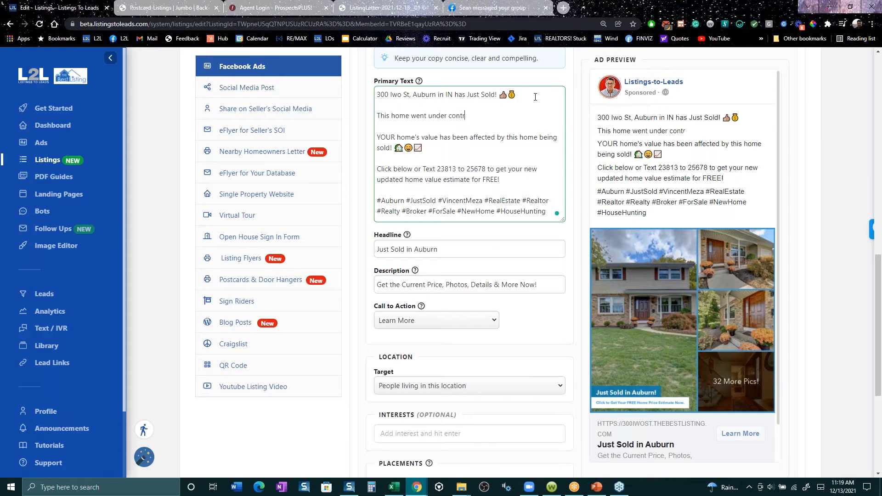
pyautogui.write('act in 5 days!')
pyautogui.press('Return')
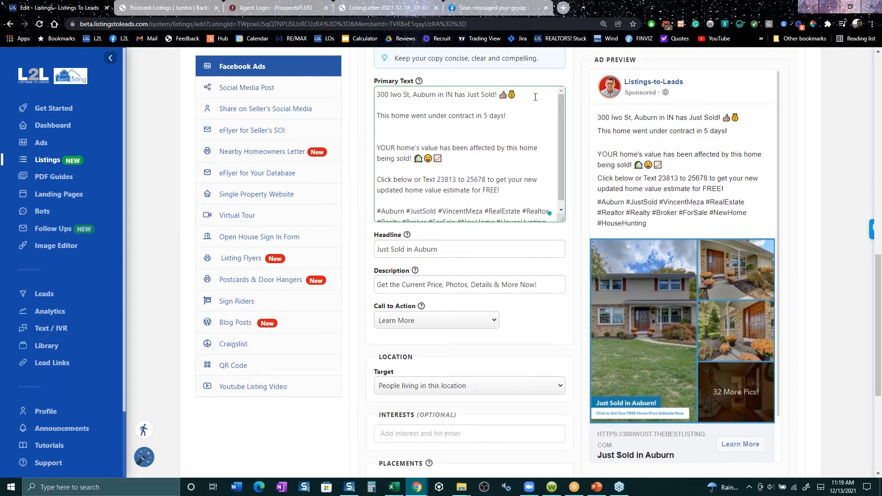
# - Add "Sold for 10k above asking." on the next line of the ad's primary text and start a new line
pyautogui.write('Sold for 10k above')
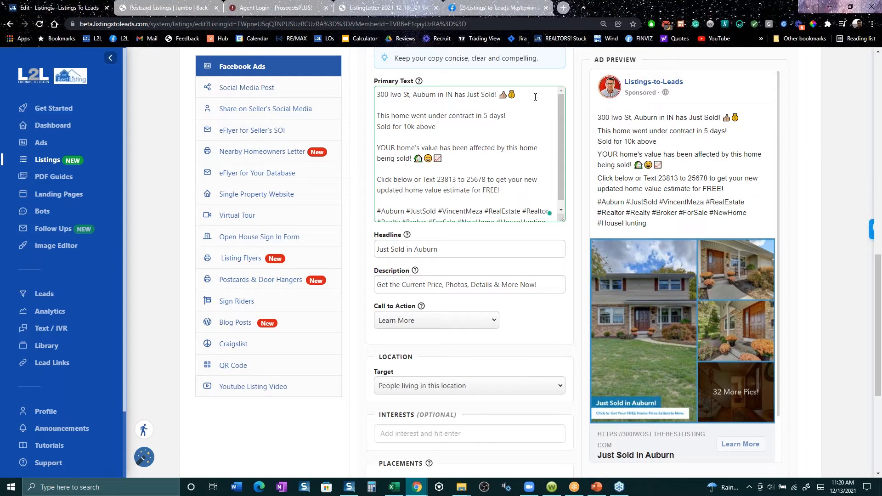
pyautogui.write('r asking.')
pyautogui.press('Return')
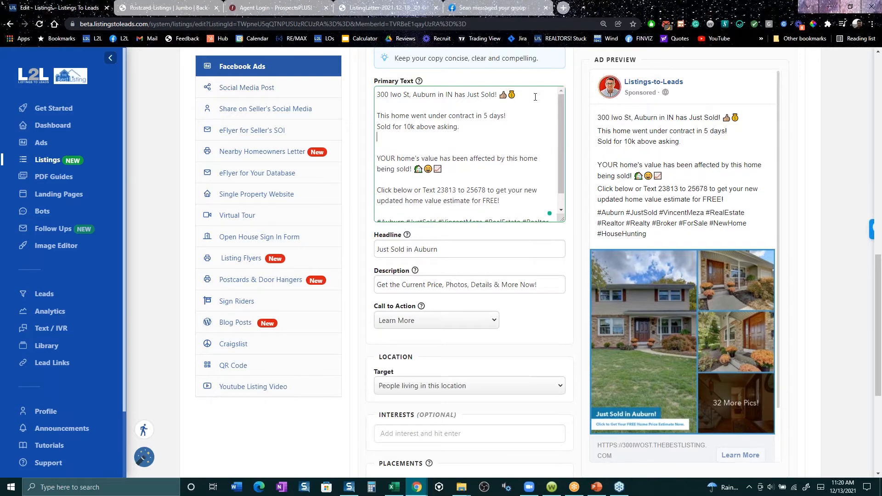
# - Add the lines "8 offers" and "7 qualified buyers still looking." below the above-asking line in the ad's primary text
pyautogui.write('8 offers')
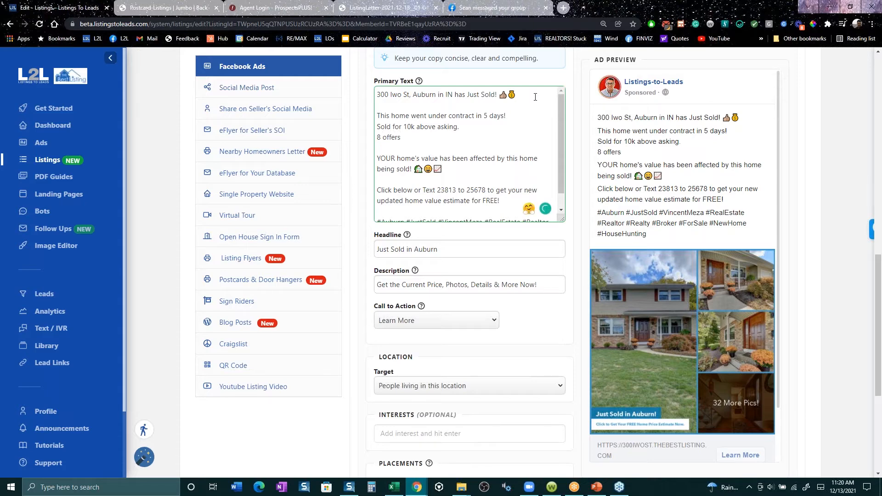
pyautogui.press('Return')
pyautogui.write('7')
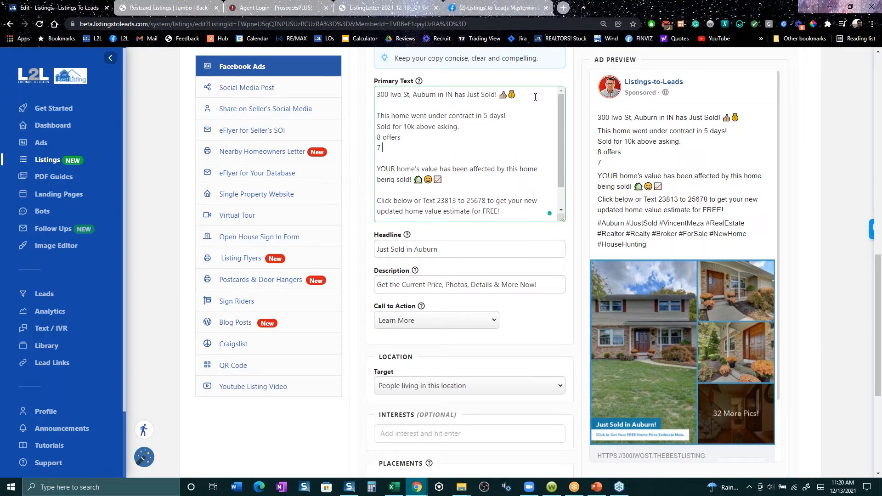
pyautogui.write(' qualified buyer')
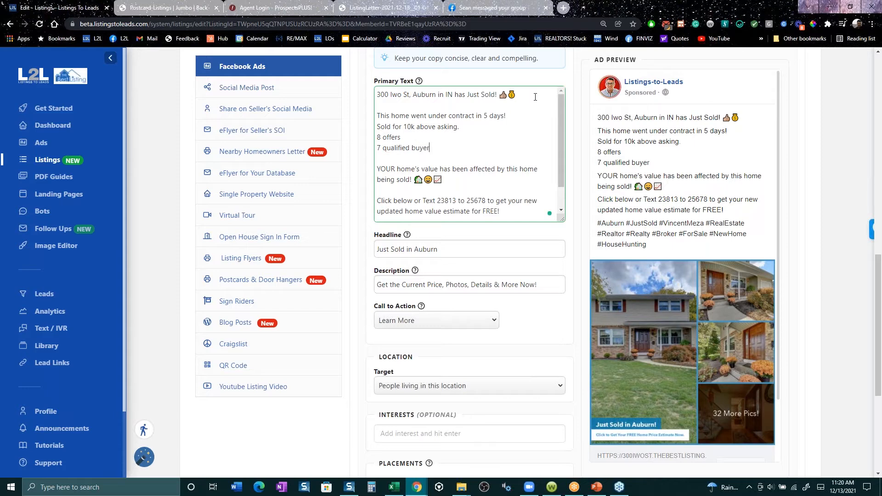
pyautogui.write('s still looking.')
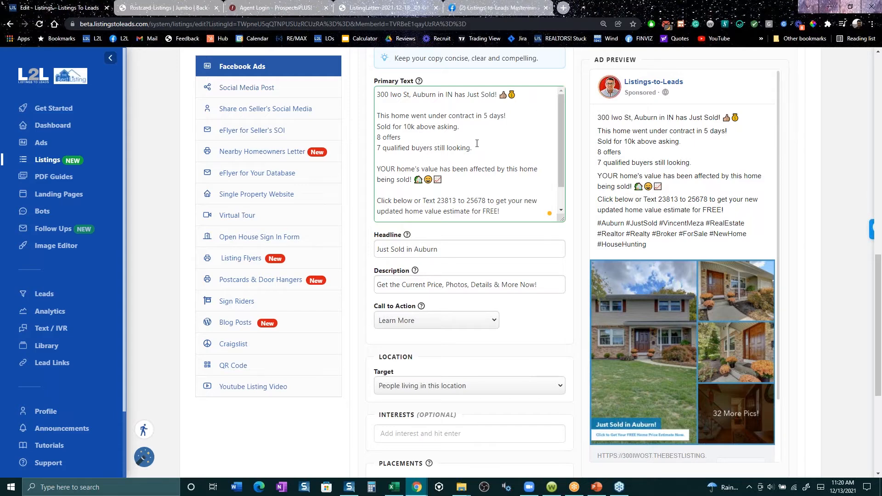
pyautogui.moveTo(473, 147); pyautogui.dragTo(376, 117)
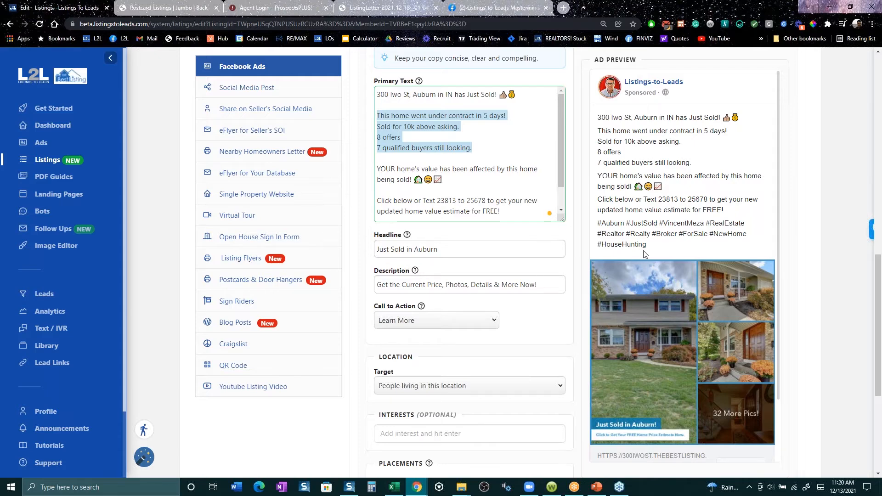
# - Go to the Ads page, start a new listing ad, look through the selectable listings, and close it without creating an ad
pyautogui.scroll(3, 666, 186)
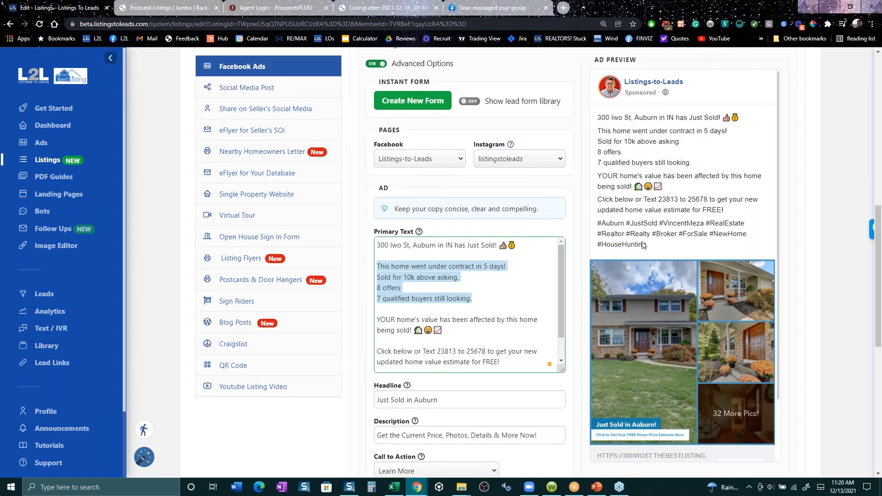
pyautogui.scroll(6, 465, 336)
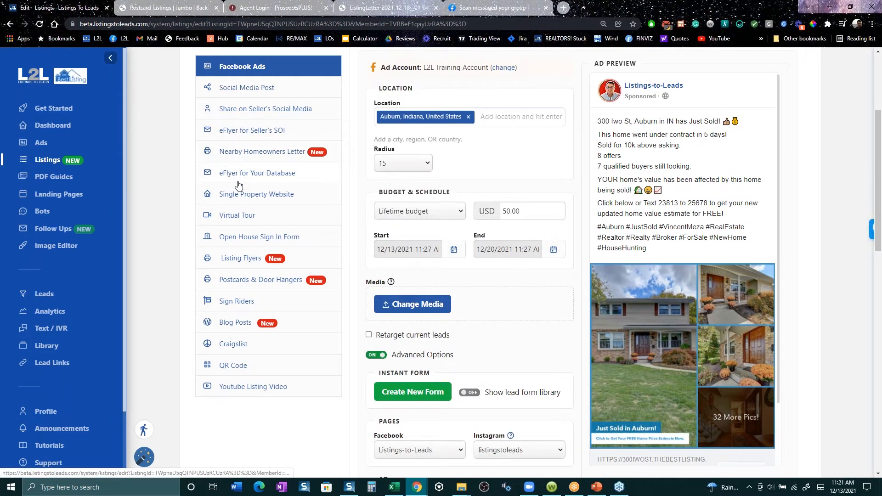
pyautogui.click(42, 143)
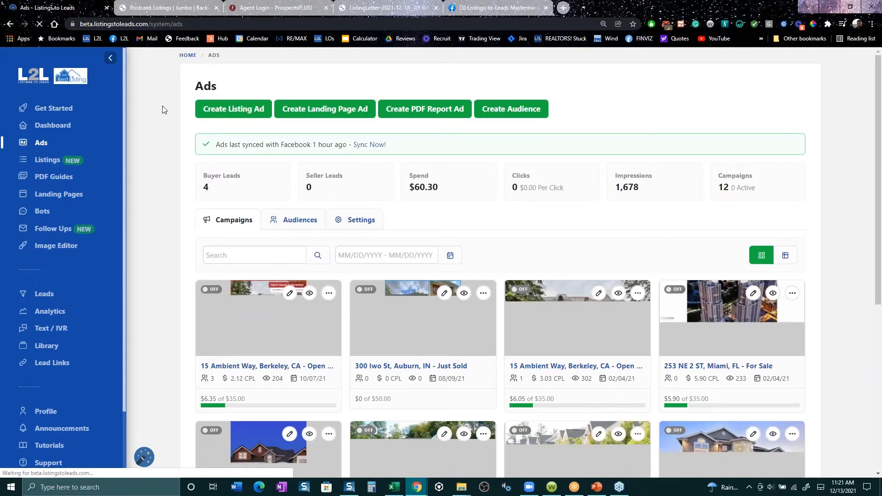
pyautogui.click(233, 109)
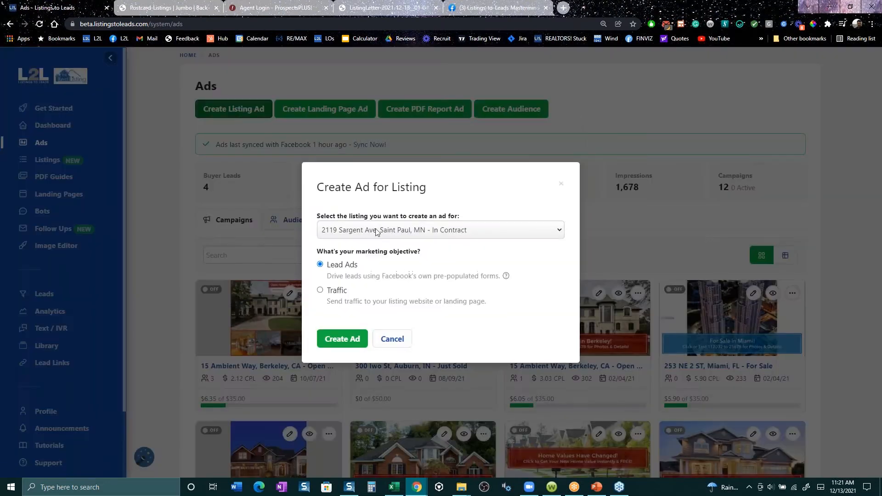
pyautogui.click(388, 233)
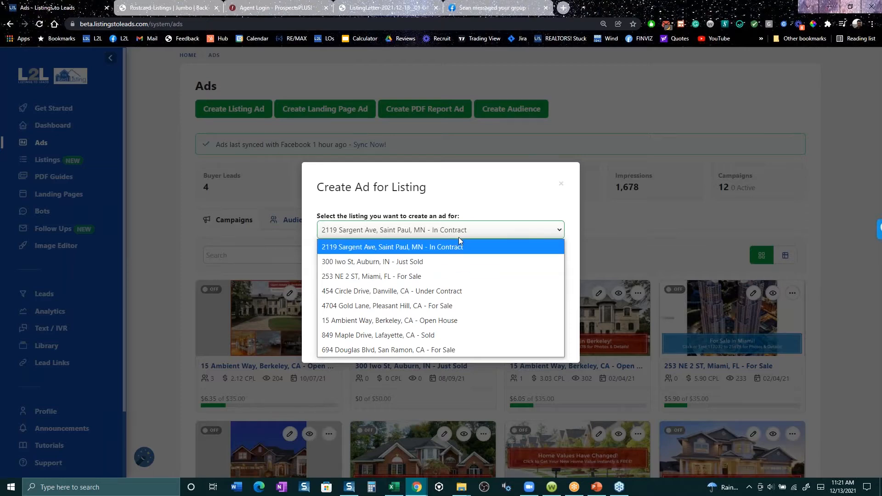
pyautogui.click(683, 81)
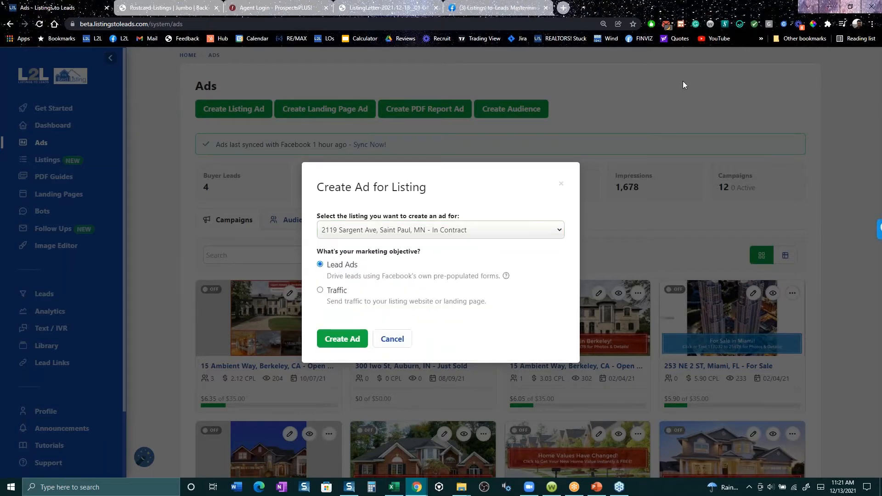
pyautogui.click(683, 81)
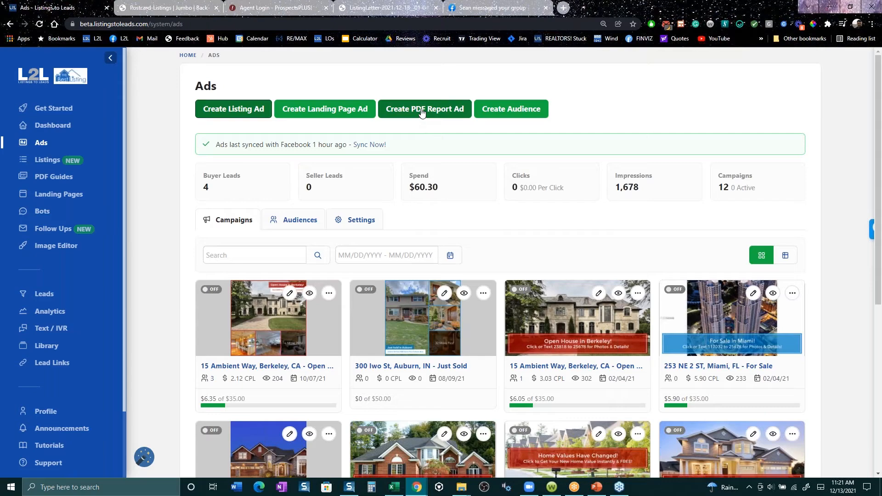
# - Start a PDF report ad, compare the buyer and seller reports, and create an ad from the seller report on 12 mistakes to avoid
pyautogui.click(420, 112)
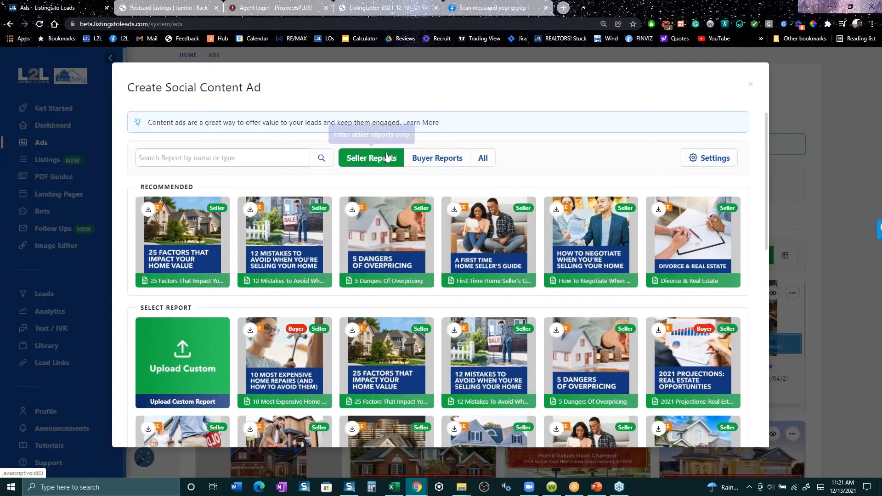
pyautogui.click(434, 159)
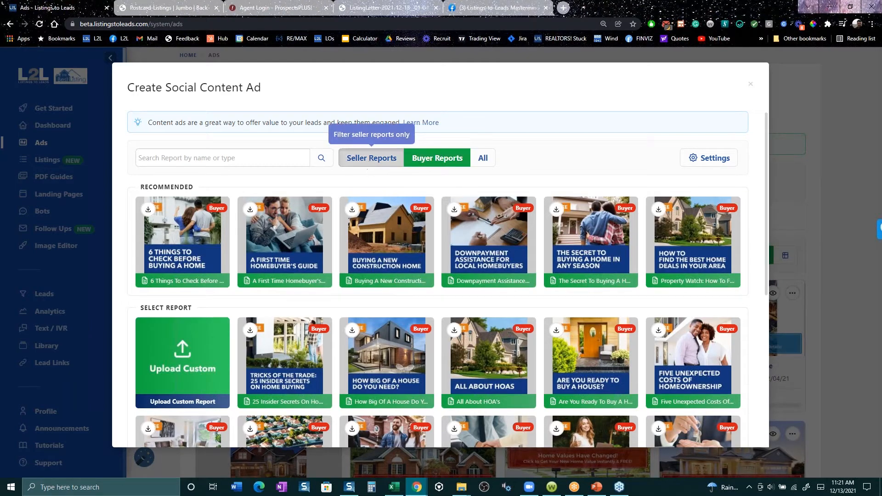
pyautogui.click(369, 159)
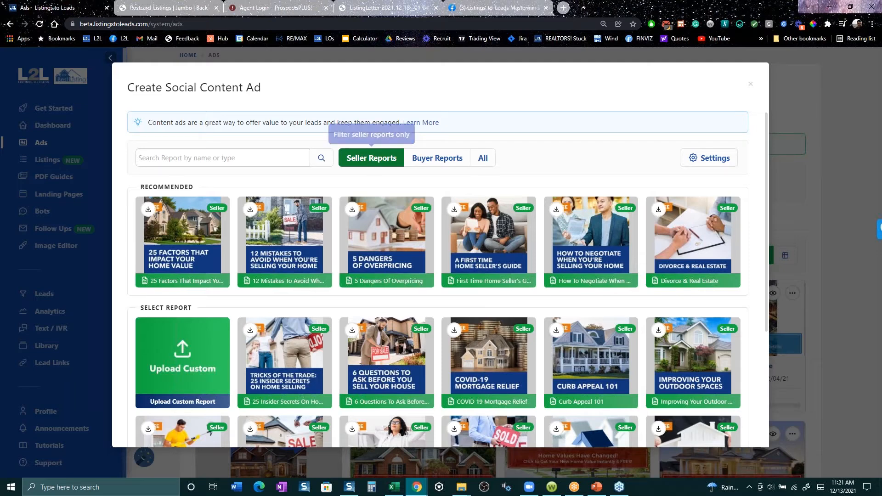
pyautogui.moveTo(281, 241)
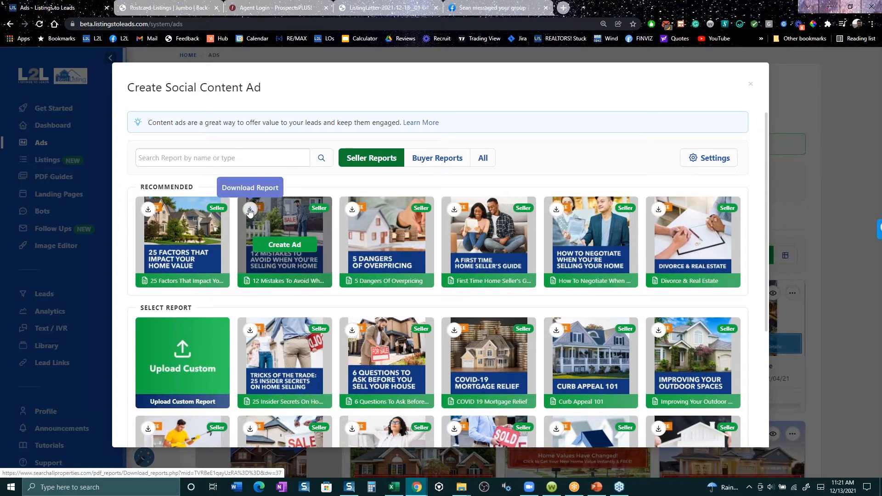
pyautogui.click(277, 247)
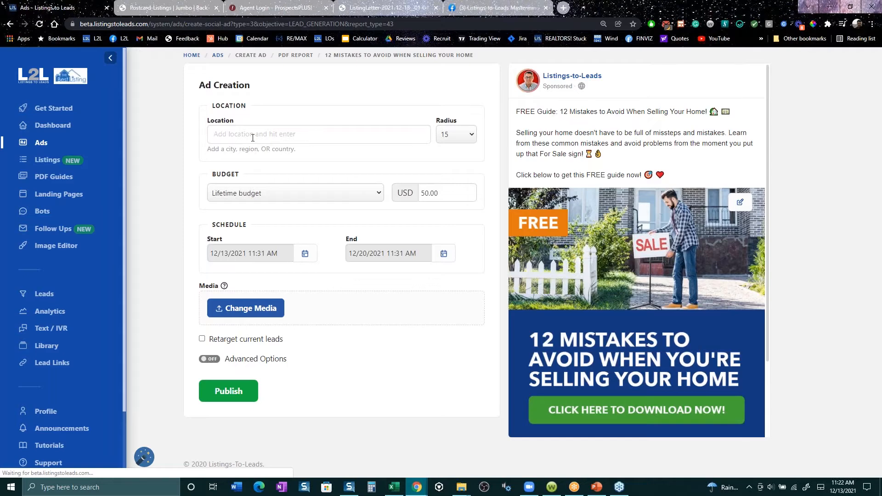
# - Set the ad's location to Boise, Idaho, United States with a radius of 30
pyautogui.click(252, 138)
pyautogui.write('boise')
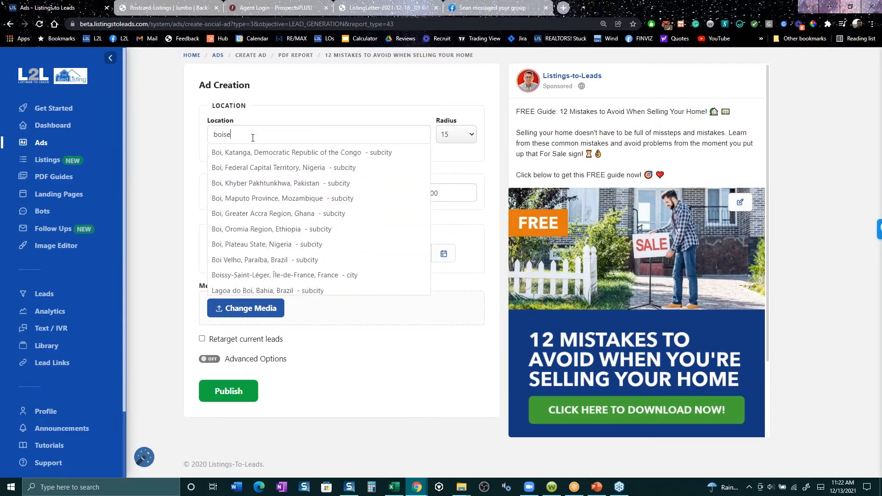
pyautogui.press('Down')
pyautogui.press('Return')
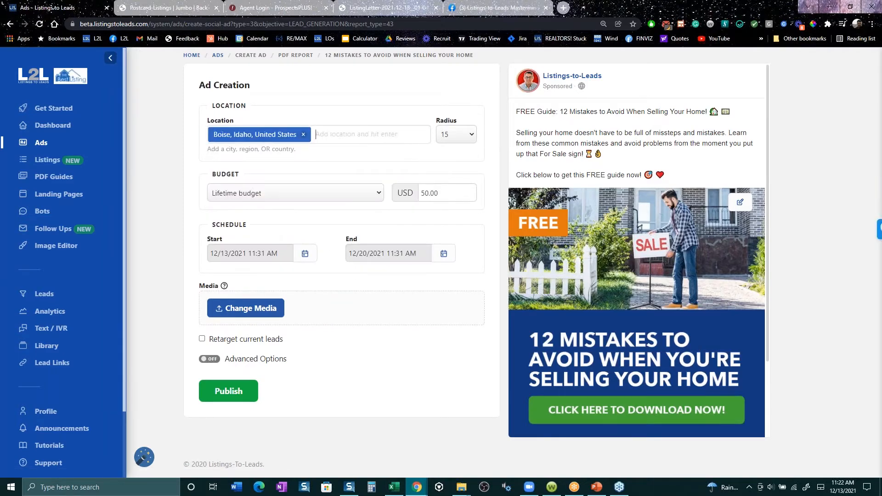
pyautogui.click(456, 134)
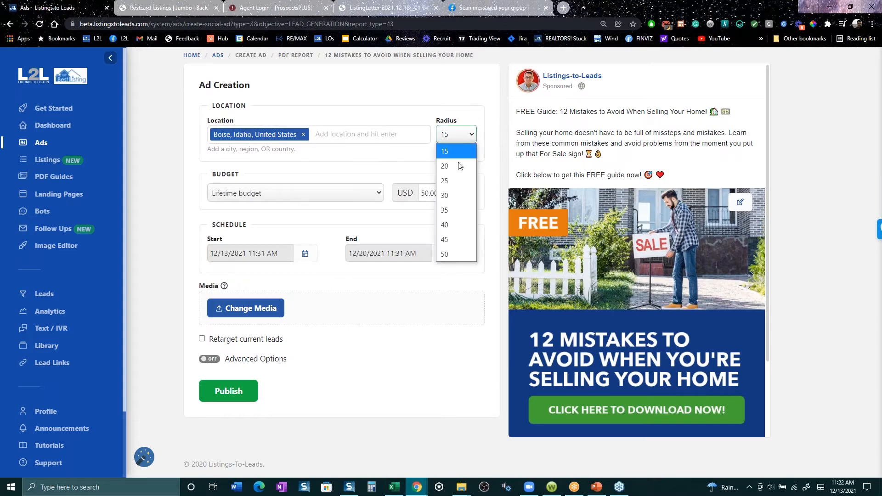
pyautogui.click(447, 199)
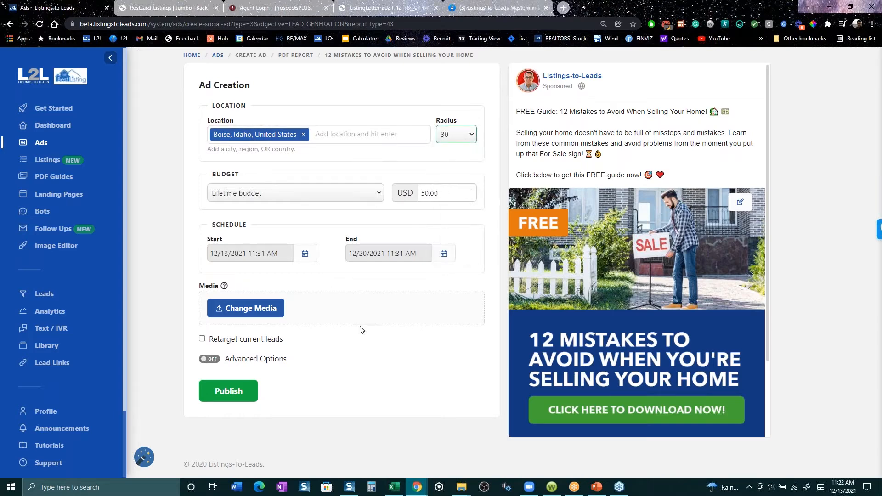
# - Select the ad's lifetime budget amount for editing
pyautogui.doubleClick(427, 193)
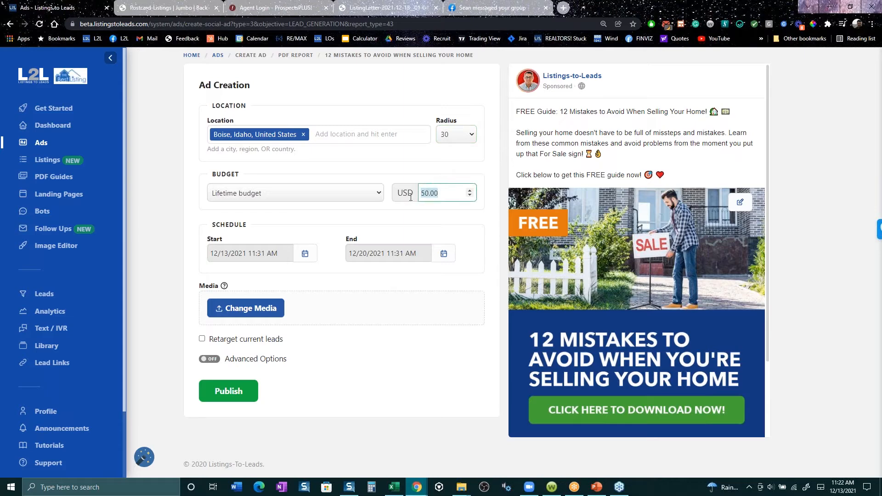
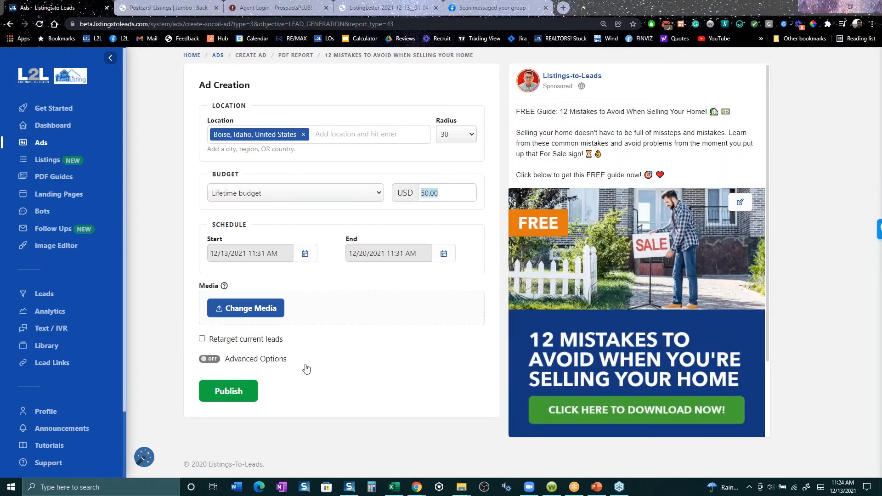
# - Turn on the ad's advanced options, enable the time frame to sell question in a new lead form, and close the form without creating it
pyautogui.click(258, 359)
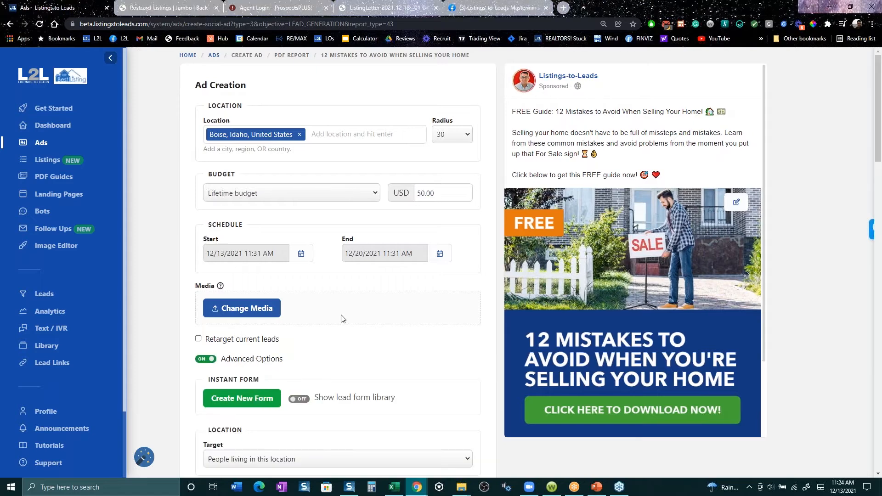
pyautogui.click(257, 398)
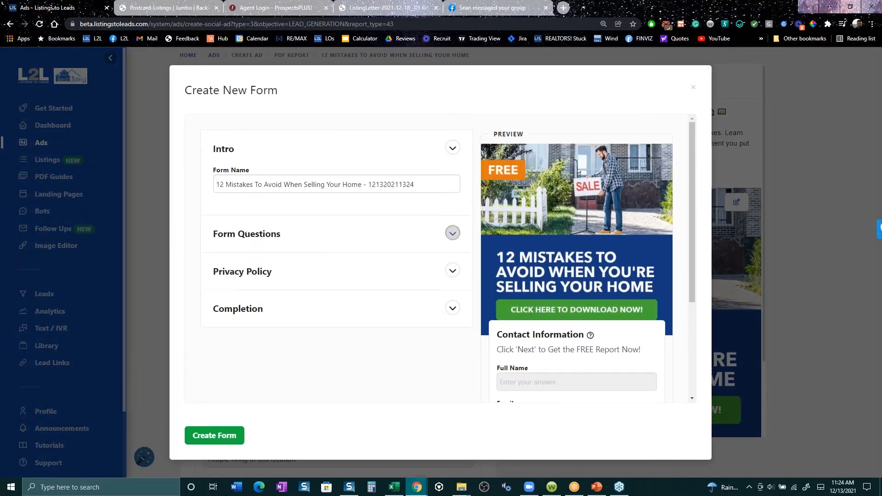
pyautogui.click(452, 232)
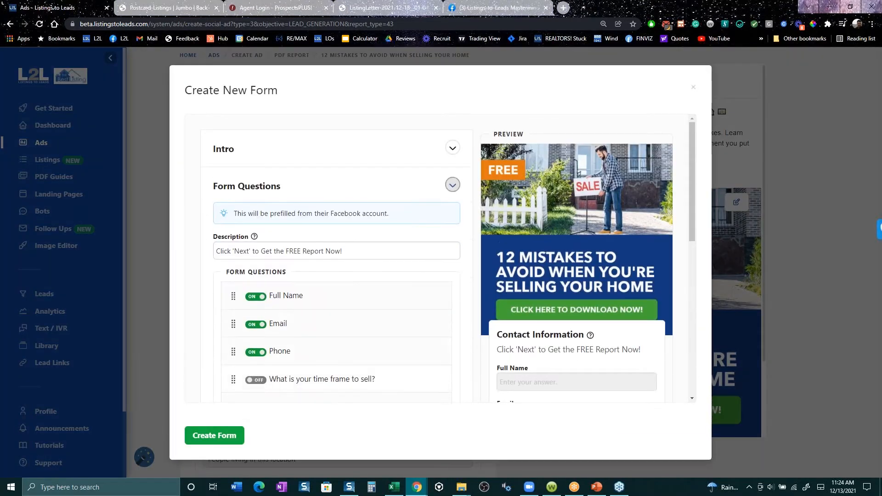
pyautogui.click(257, 383)
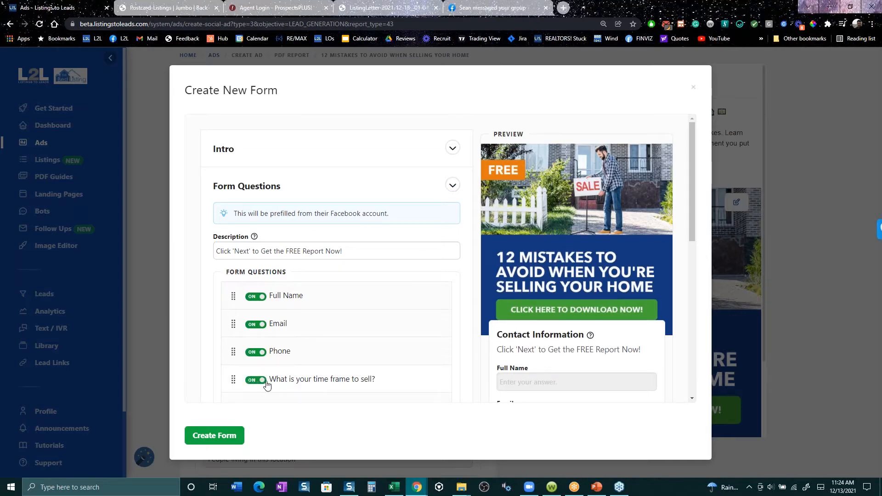
pyautogui.scroll(-1, 606, 352)
pyautogui.scroll(-5, 606, 351)
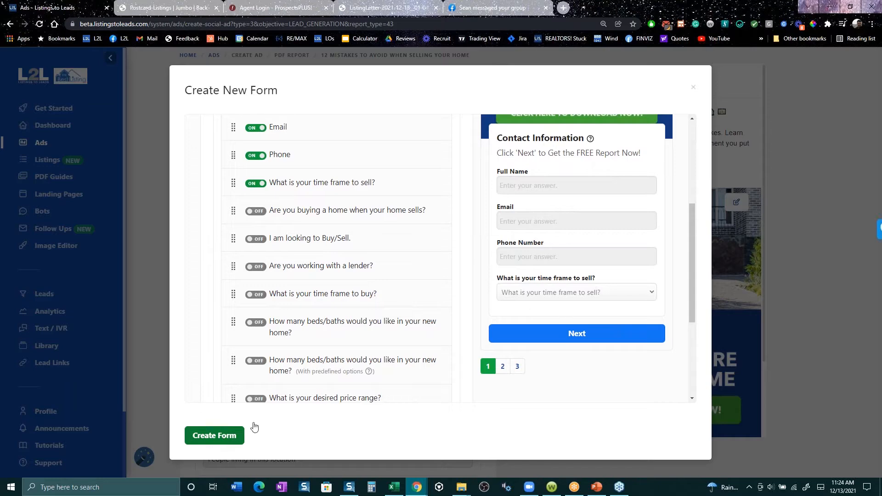
pyautogui.click(693, 87)
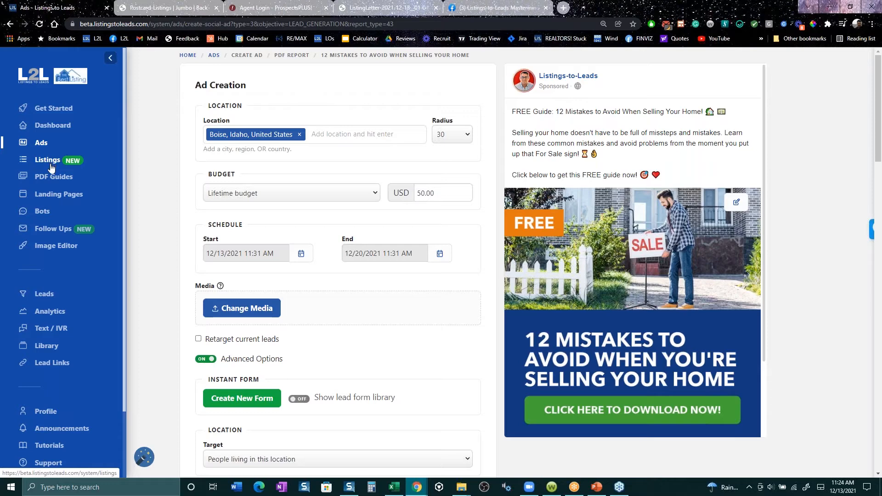
# - Start a landing page ad from the Ads page for Free Home Values with the Traffic objective
pyautogui.click(48, 144)
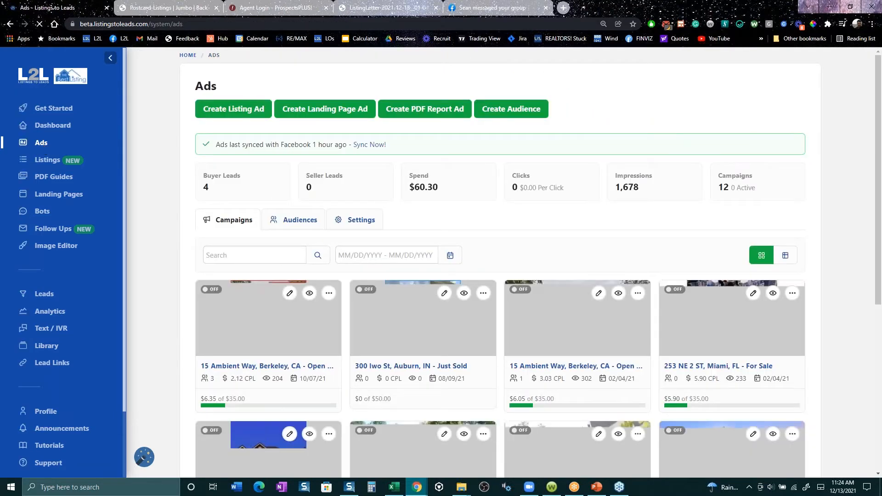
pyautogui.click(316, 109)
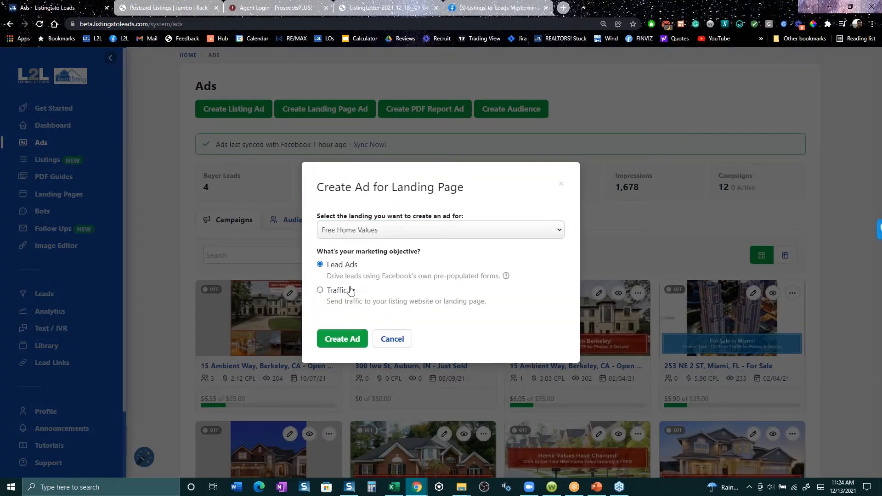
pyautogui.click(320, 291)
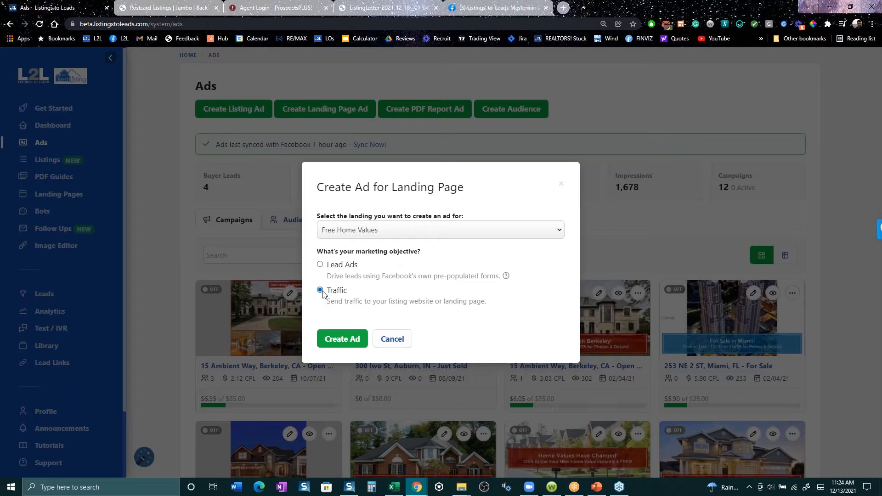
pyautogui.click(347, 338)
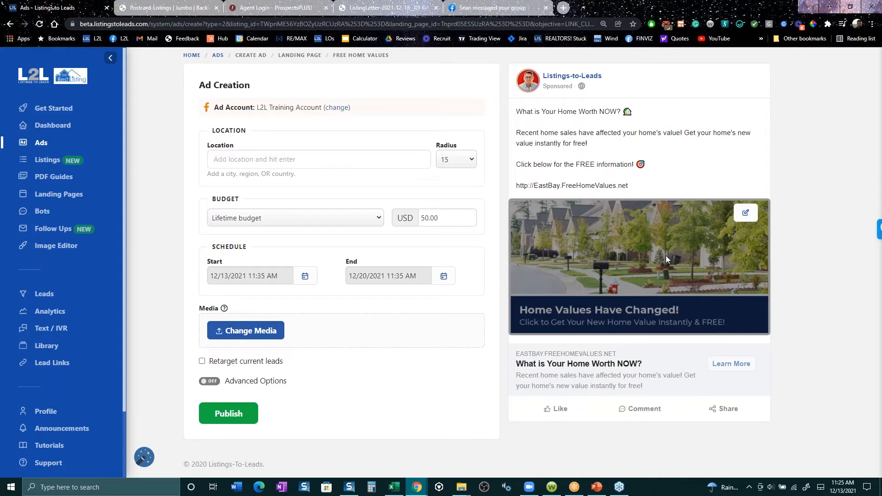
# - Open the EastBay.FreeHomeValues.net link from the jumbo postcard PDF and compare the home value page with the ad preview
pyautogui.click(166, 8)
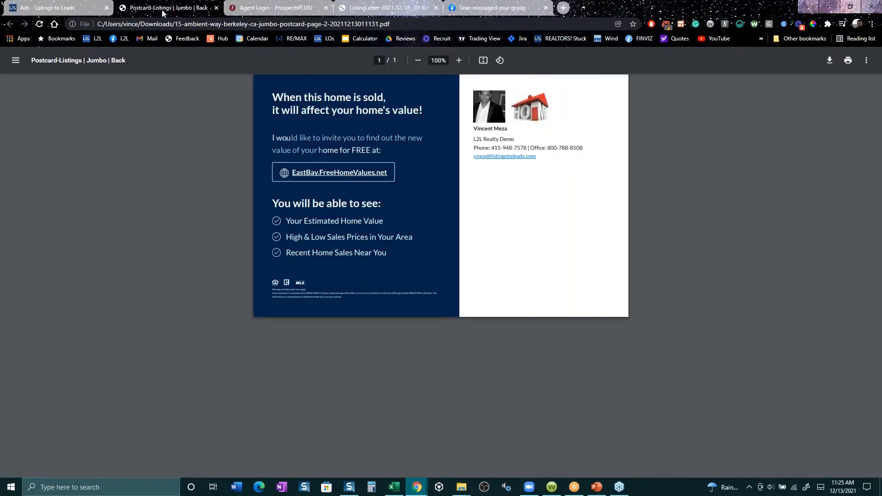
pyautogui.click(331, 179)
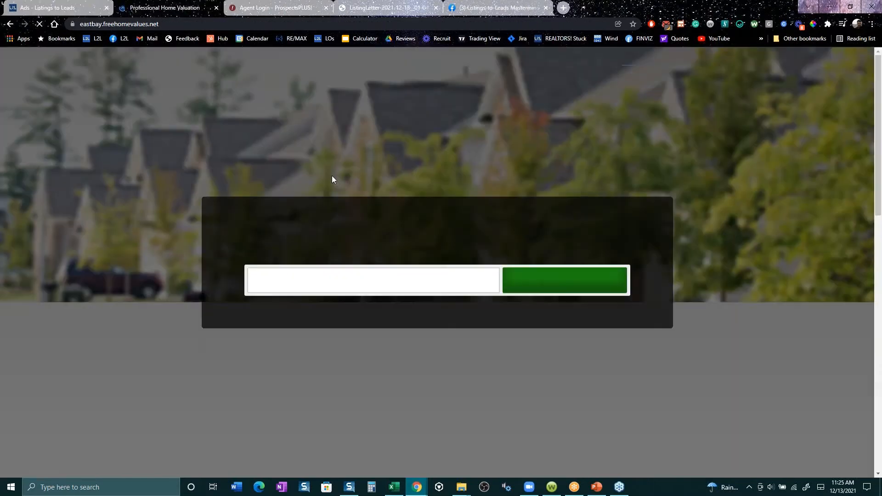
pyautogui.click(84, 9)
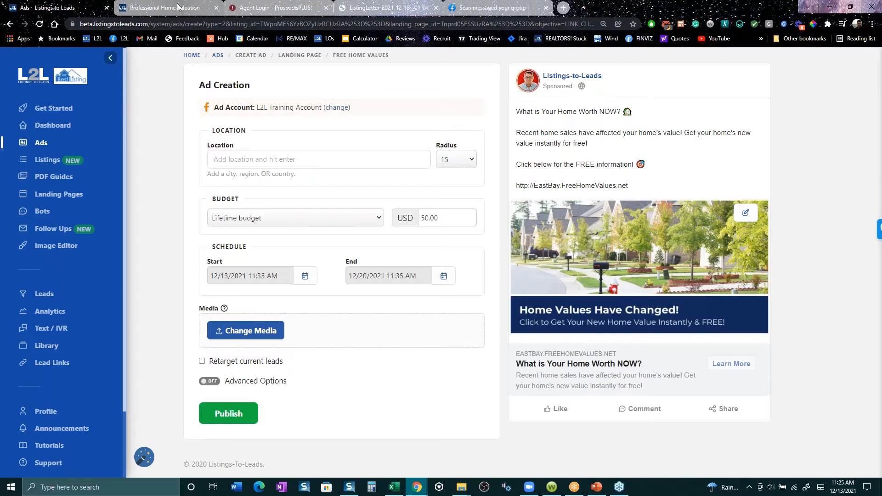
pyautogui.click(164, 8)
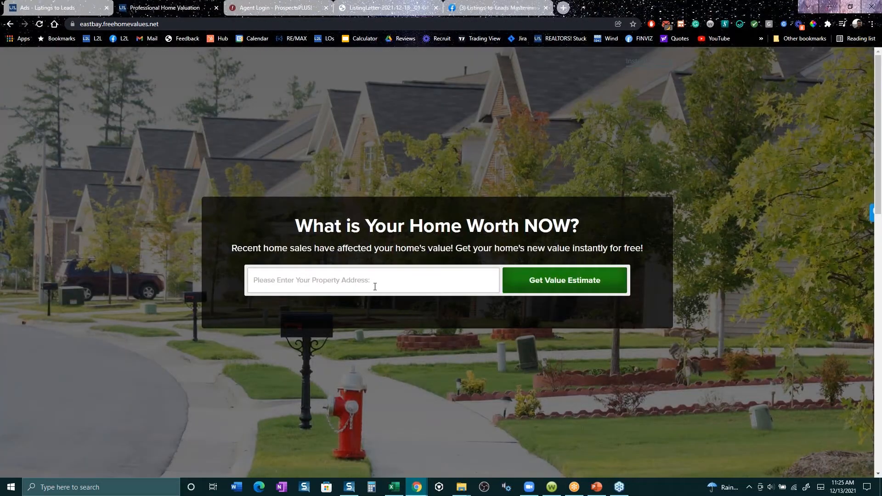
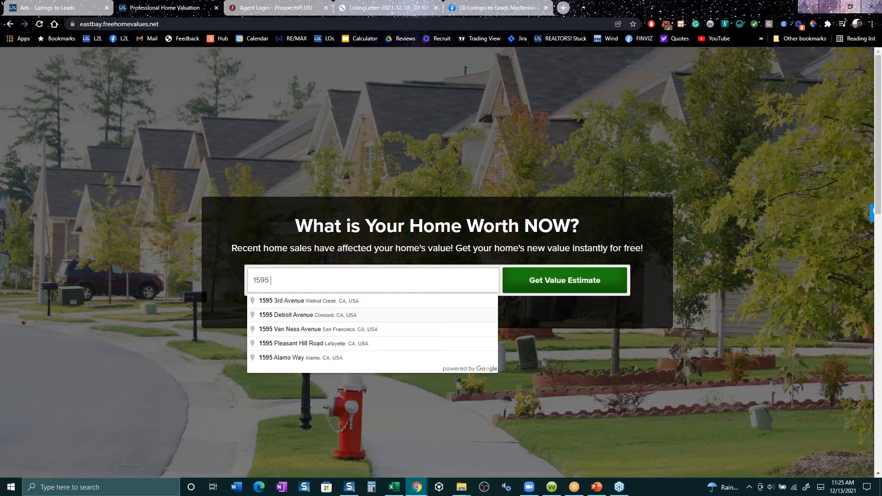
# - Enter the property address on the home value page and request its value estimate
pyautogui.press('Down')
pyautogui.press('Return')
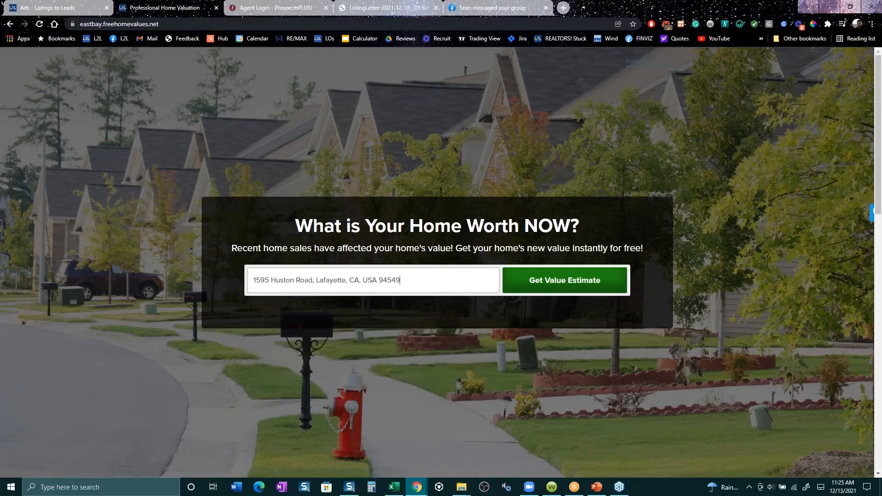
pyautogui.click(574, 295)
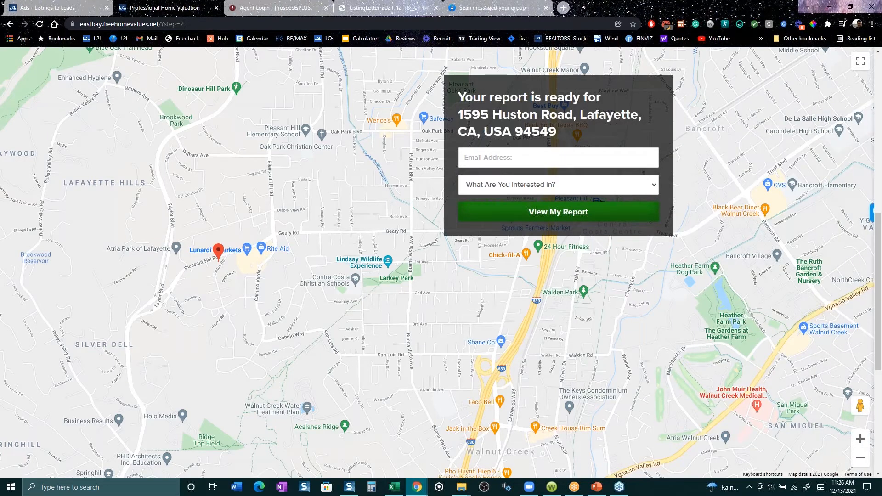
# - Fill in the lead's email address on the report form and set the interest to "I need to sell soon"
pyautogui.click(504, 158)
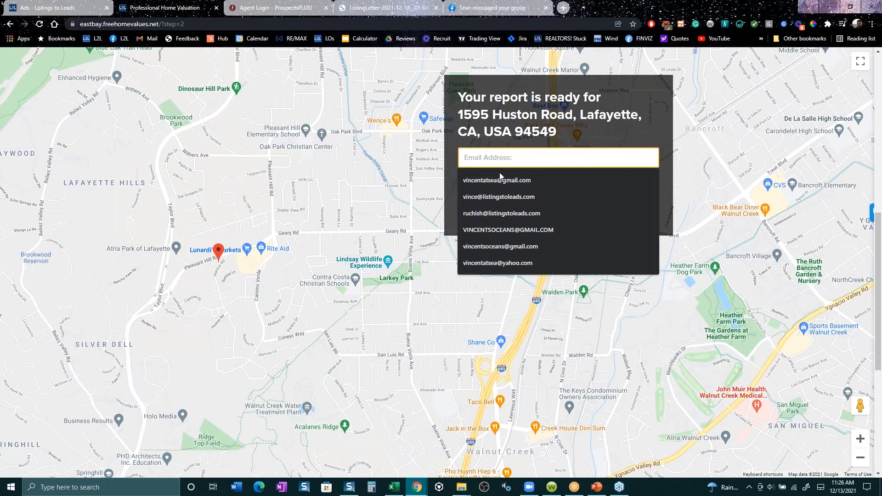
pyautogui.click(503, 246)
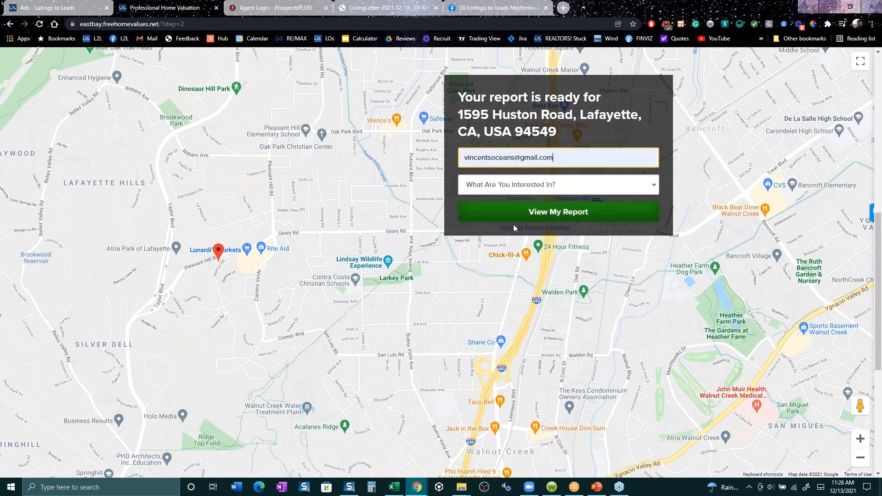
pyautogui.click(540, 185)
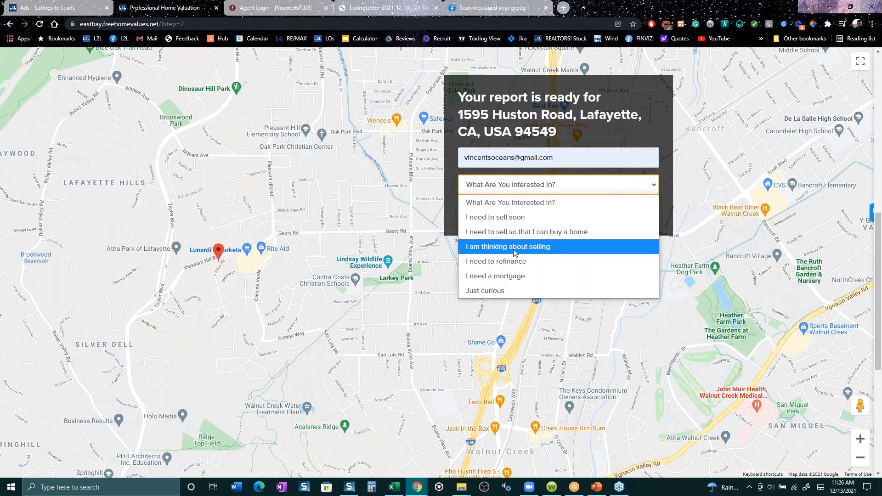
pyautogui.click(515, 222)
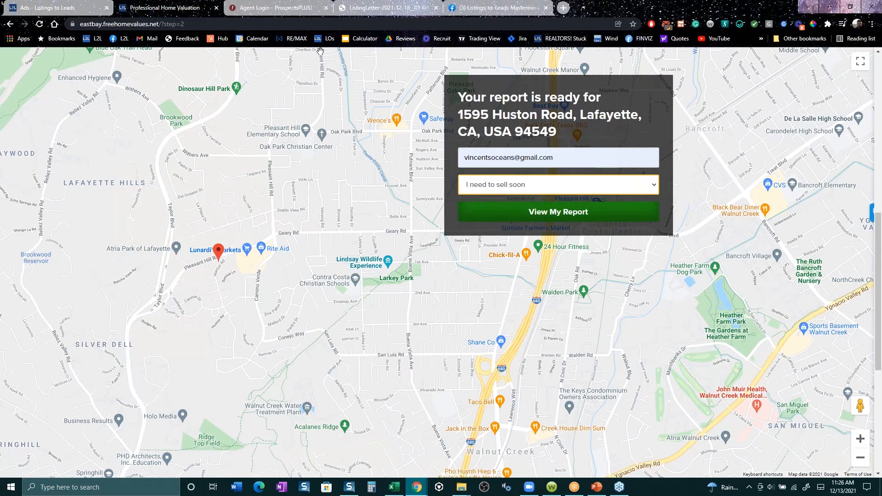
# - Close the Agent Login page and return to the Free Home Values ad being created
pyautogui.click(327, 8)
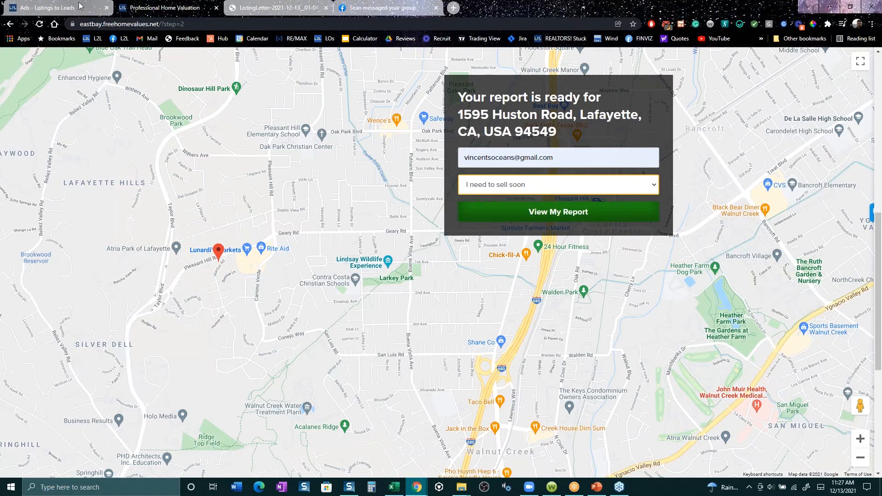
pyautogui.click(46, 7)
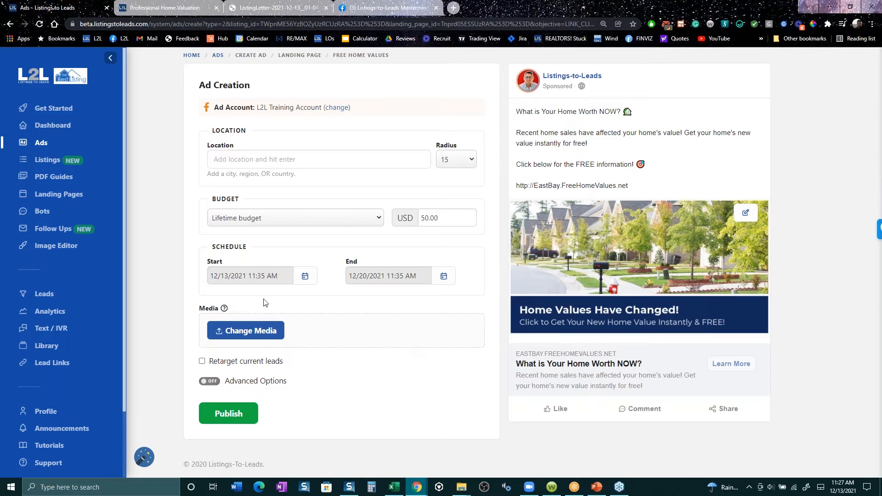
pyautogui.click(42, 143)
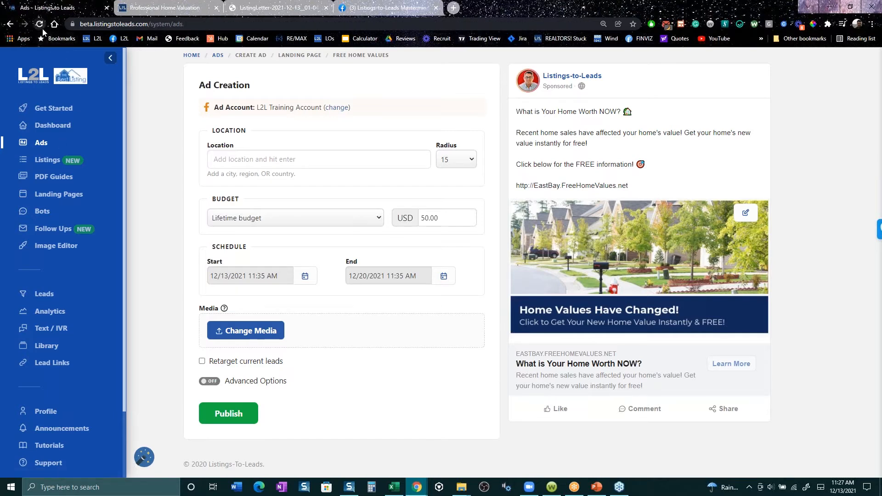
pyautogui.click(41, 25)
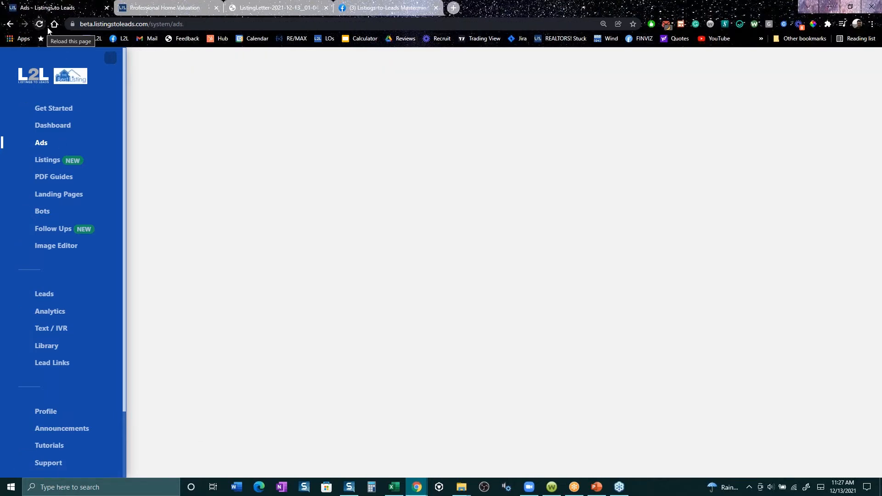
pyautogui.click(9, 24)
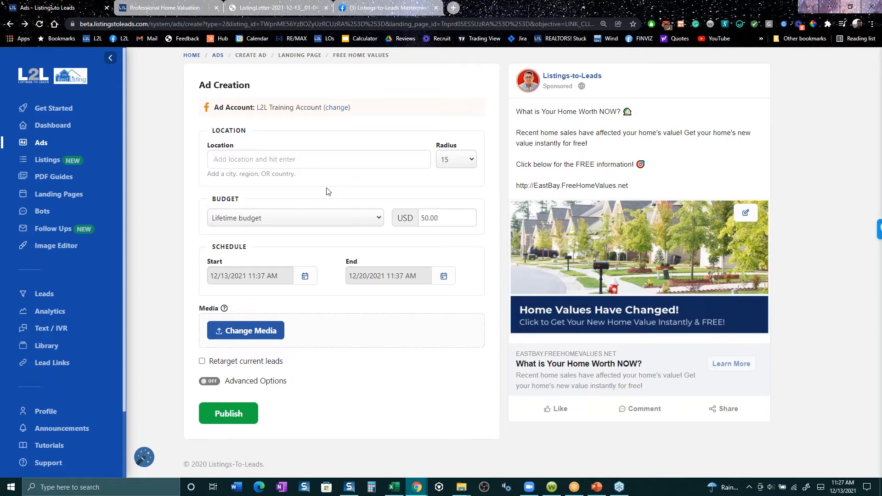
# - Set the ad's location to Lafayette, California, United States with a radius of 15
pyautogui.click(323, 161)
pyautogui.write('laf')
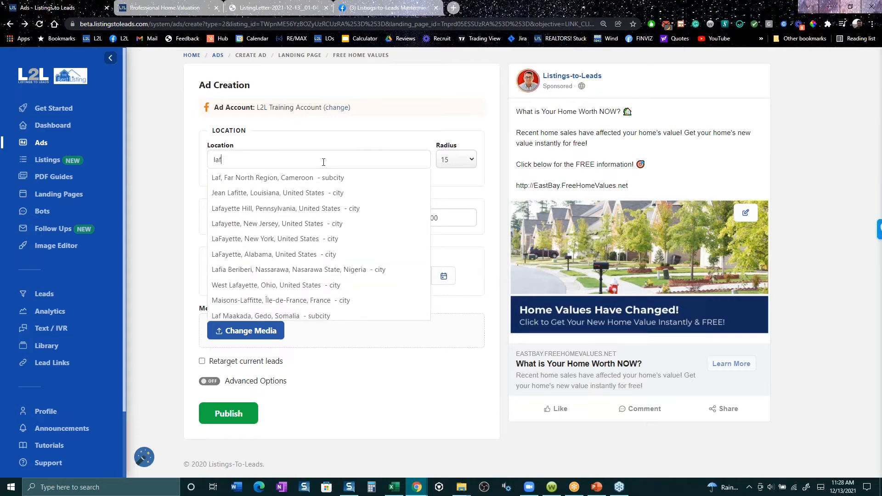
pyautogui.write('ayette')
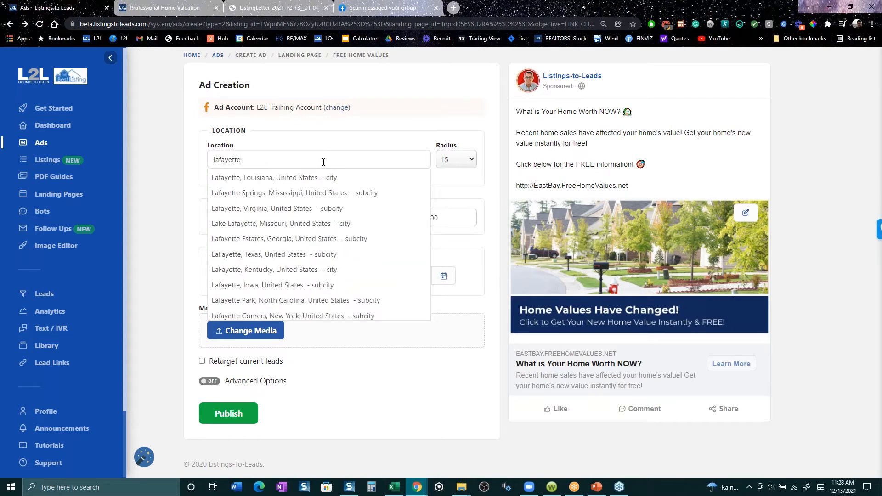
pyautogui.write(', ca')
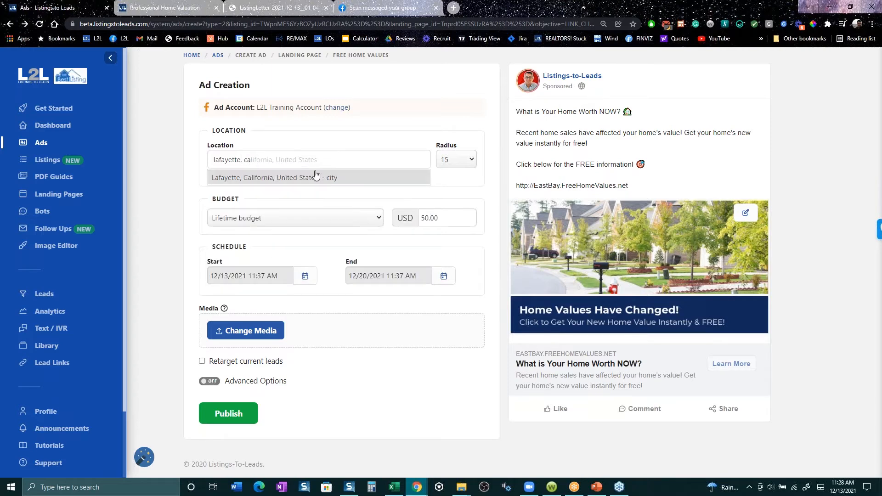
pyautogui.click(316, 177)
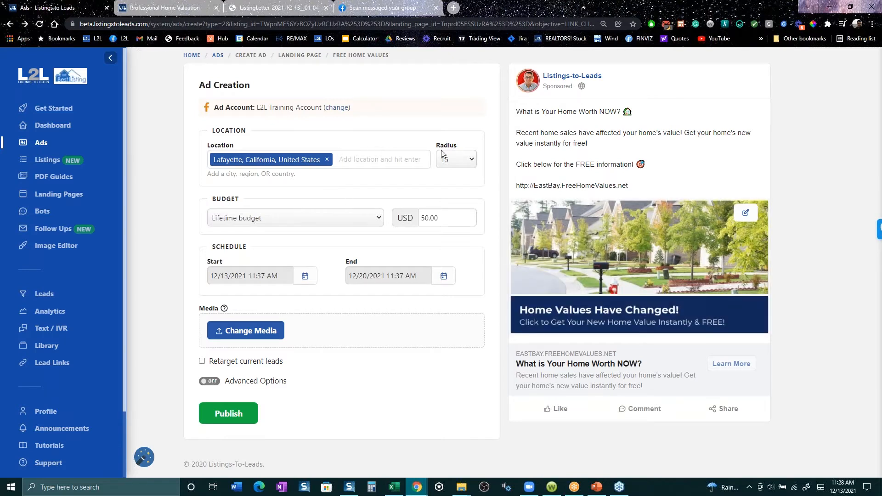
pyautogui.click(472, 163)
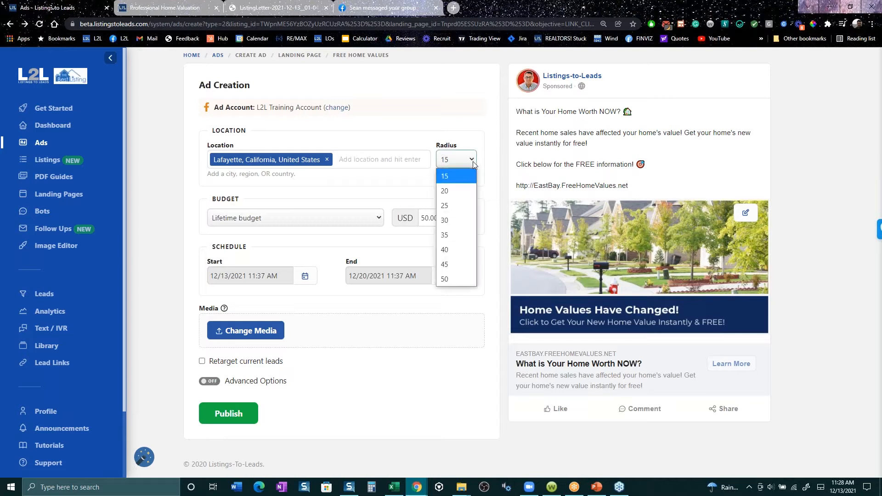
pyautogui.click(474, 165)
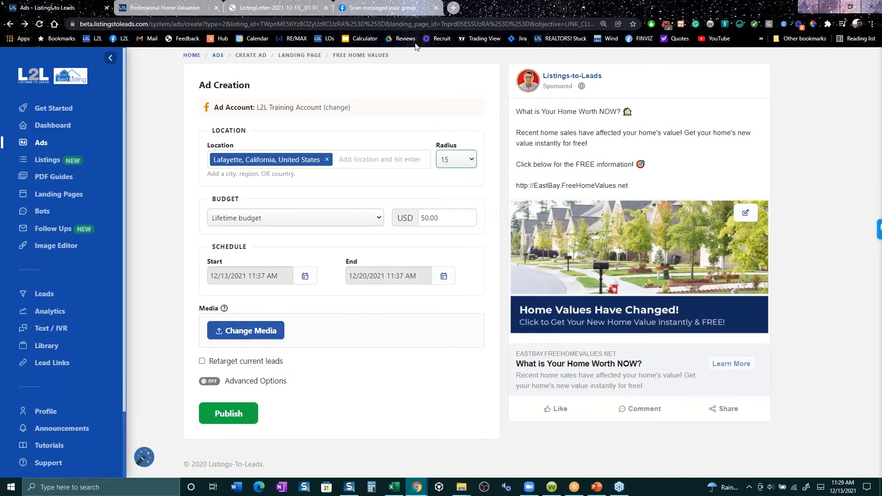
# - Search the web for "lafayette ca" in a new browser tab
pyautogui.click(454, 8)
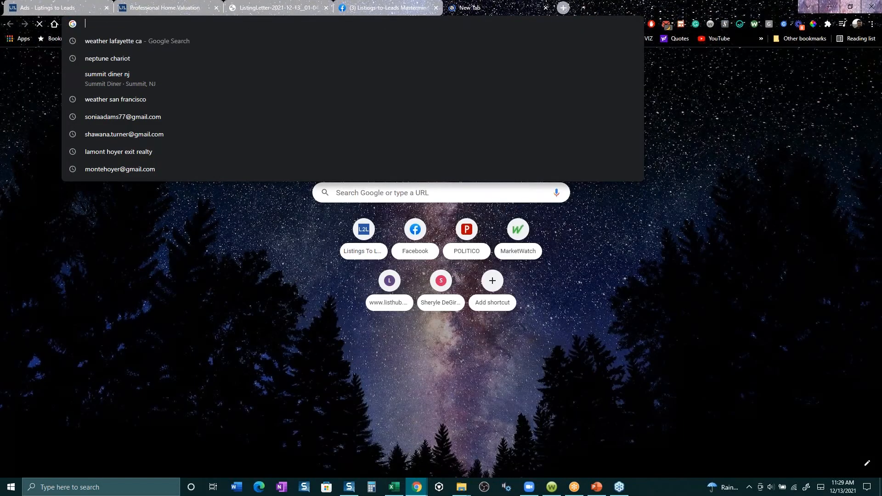
pyautogui.write('lafayette.c')
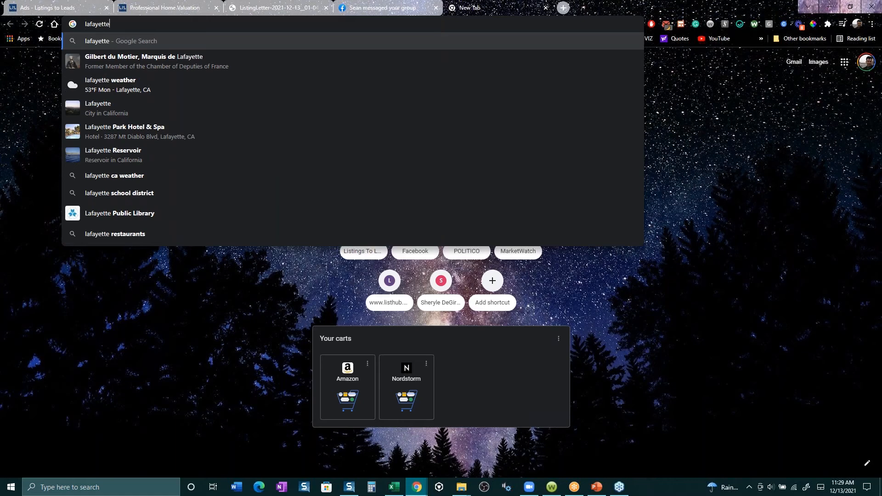
pyautogui.press('BackSpace')
pyautogui.press('BackSpace')
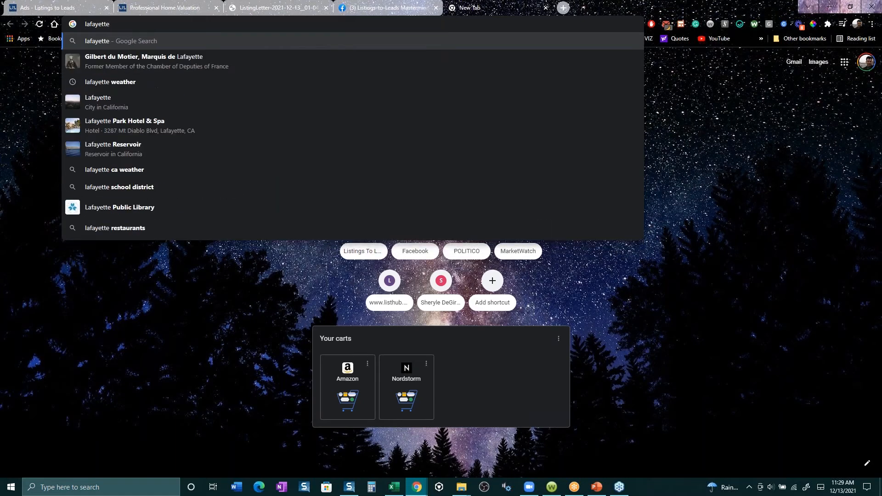
pyautogui.write(', ca')
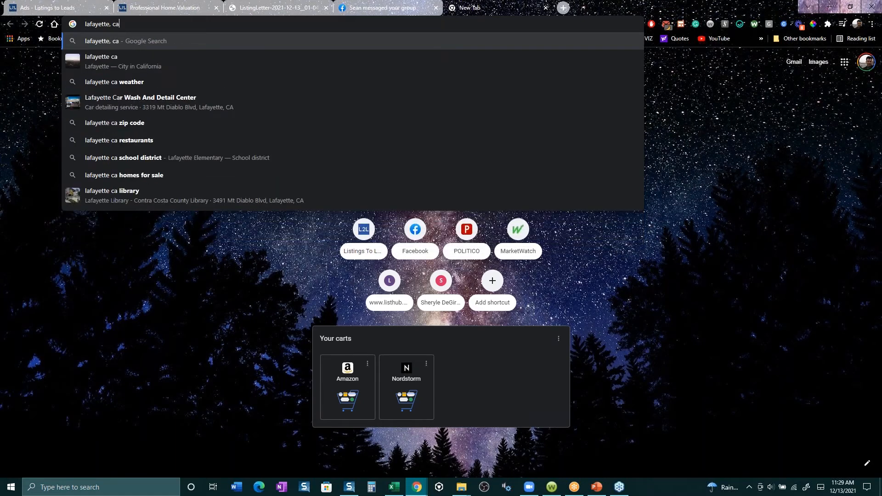
pyautogui.press('Down')
pyautogui.press('Return')
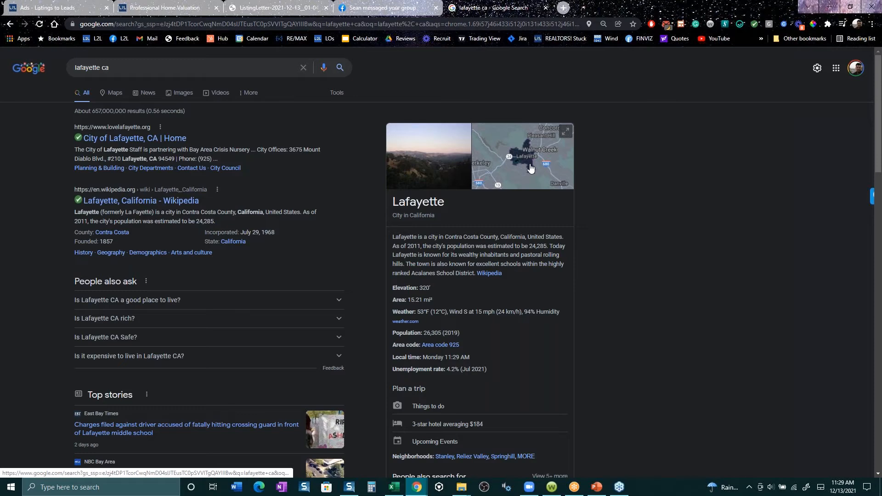
# - Open the Google map of Lafayette, California, and look over the areas surrounding the city
pyautogui.click(528, 159)
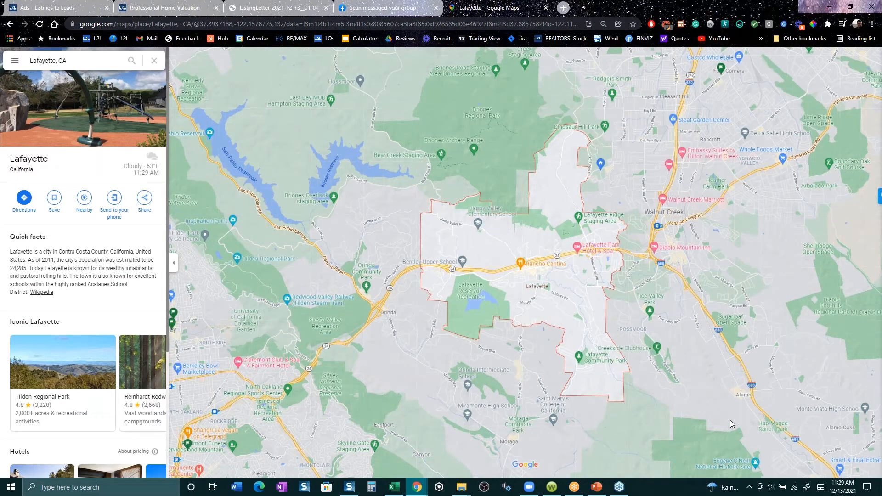
pyautogui.moveTo(725, 414); pyautogui.dragTo(720, 322)
pyautogui.moveTo(587, 72); pyautogui.dragTo(587, 274)
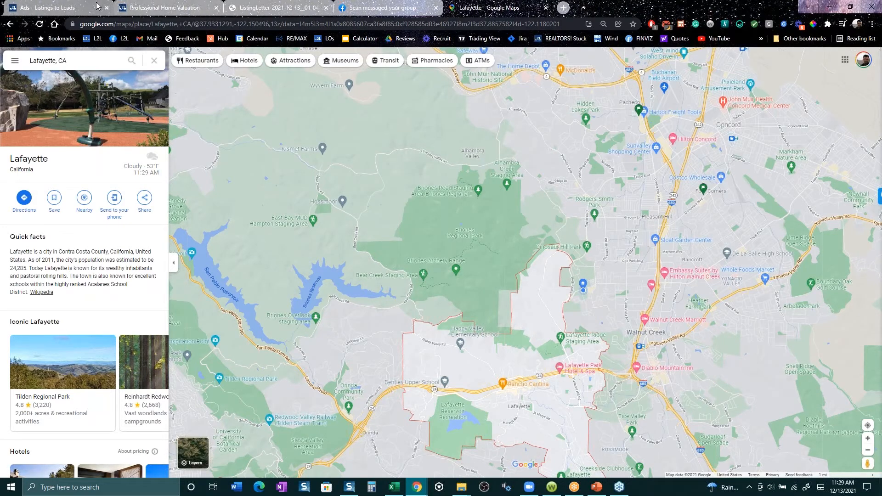
# - Return to the Listings-to-Leads Ads overview, view the listing ad creation options, and close them without creating an ad
pyautogui.click(60, 8)
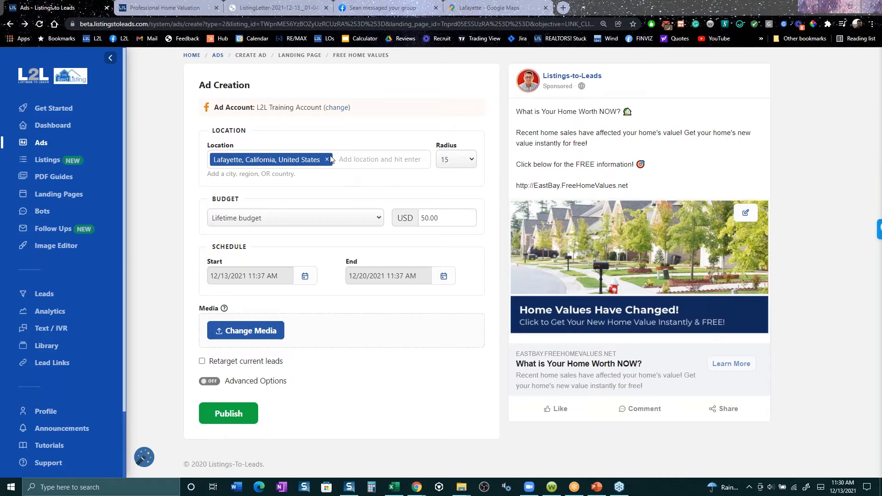
pyautogui.click(42, 150)
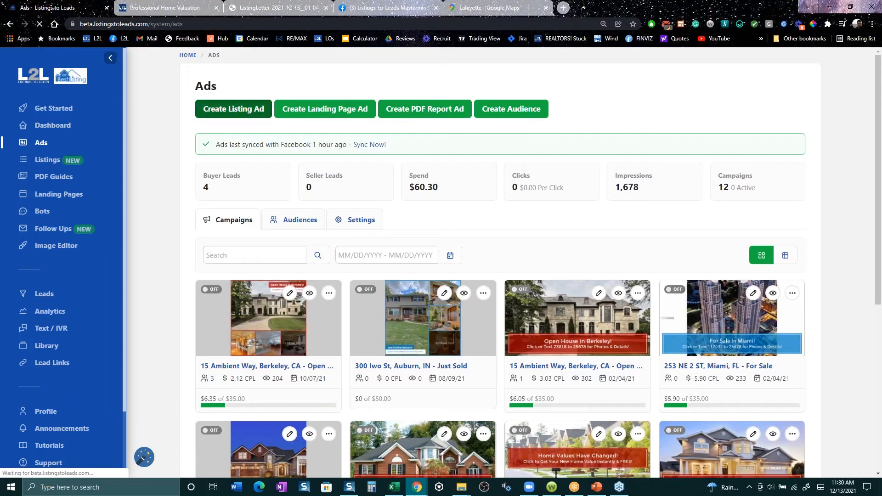
pyautogui.click(233, 109)
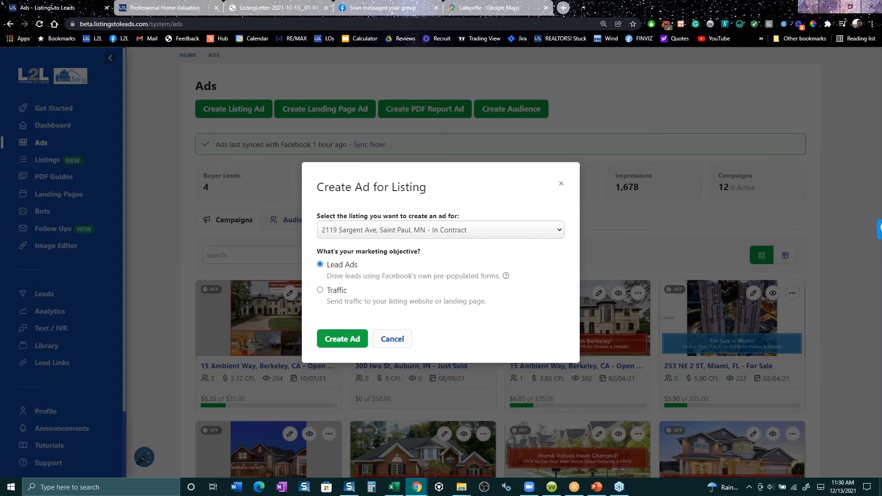
pyautogui.click(557, 184)
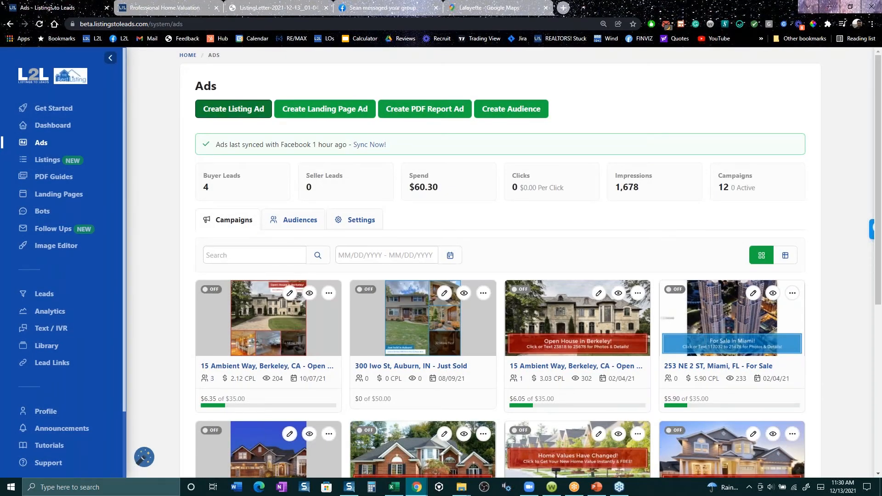
pyautogui.click(810, 153)
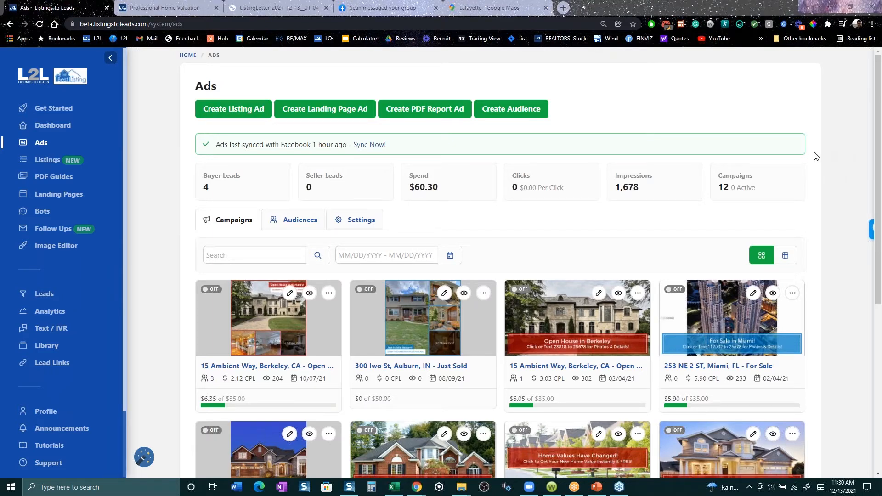
# - Look through the seller reports offered for a PDF report ad and close the report selection
pyautogui.click(412, 113)
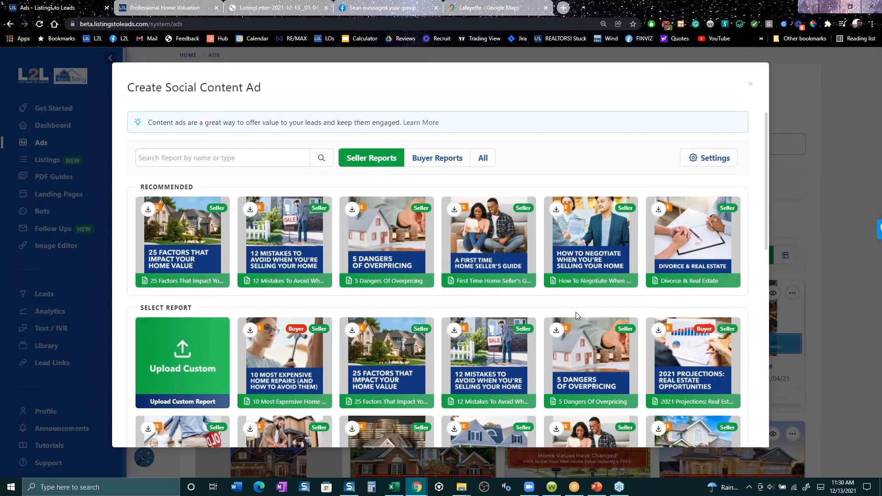
pyautogui.scroll(-3, 574, 313)
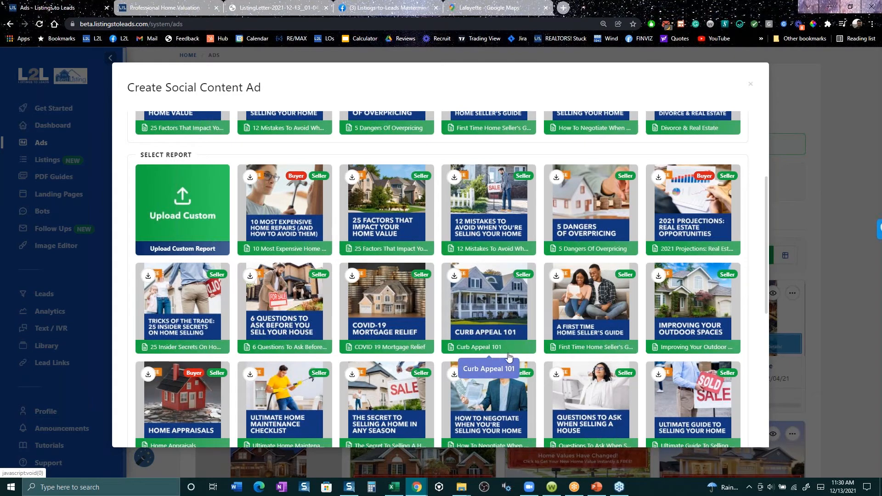
pyautogui.scroll(3, 509, 356)
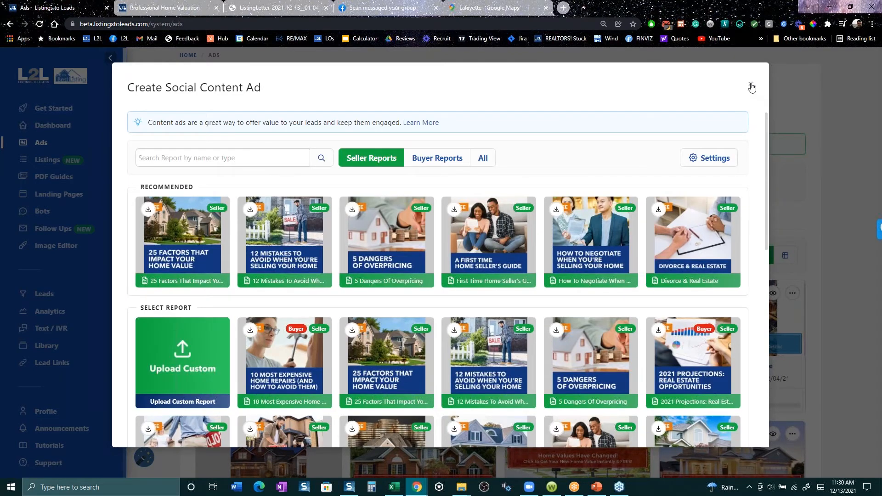
pyautogui.click(751, 87)
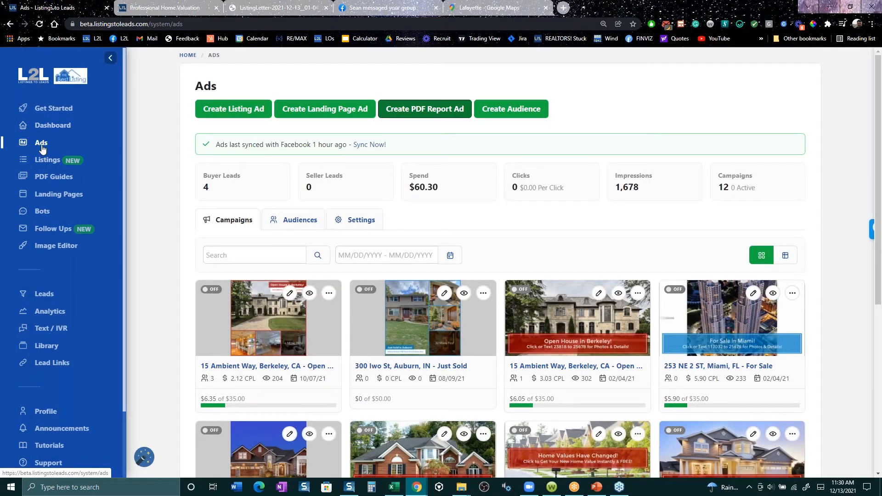
# - Open the Landing Pages overview and examine the Property Valuation PLUS pages, including Reliz Valley
pyautogui.click(51, 189)
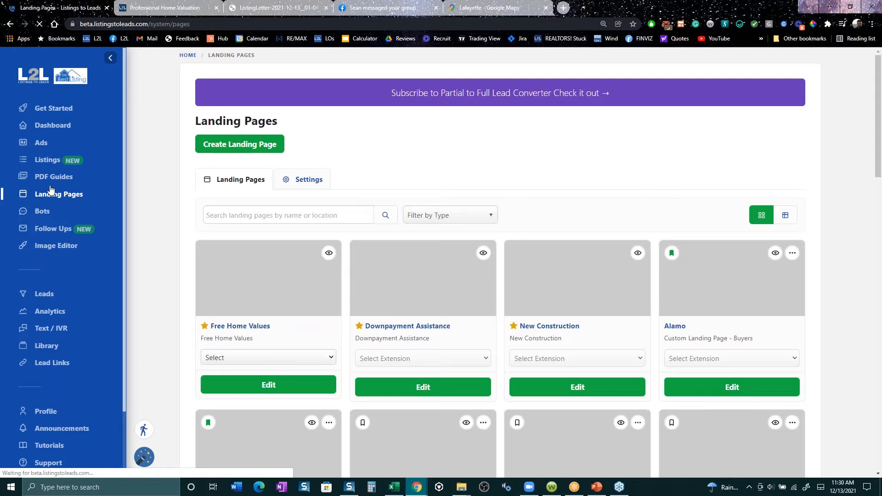
pyautogui.scroll(-2, 718, 373)
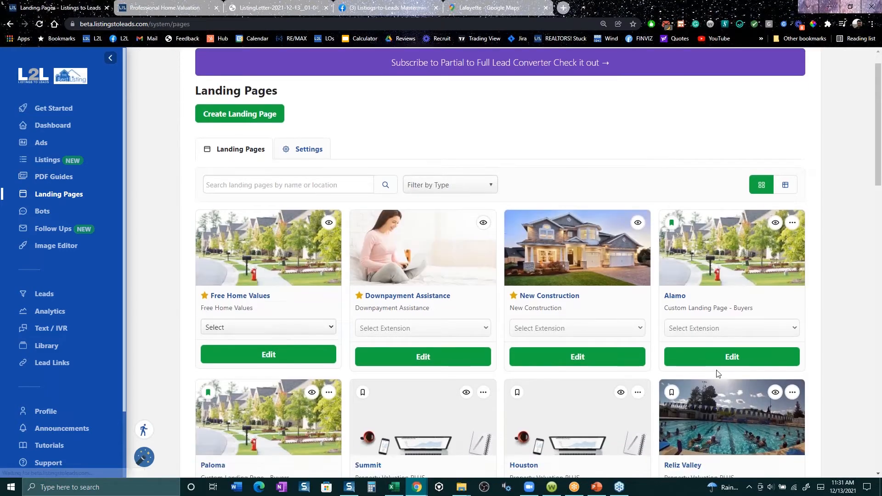
pyautogui.scroll(-3, 717, 373)
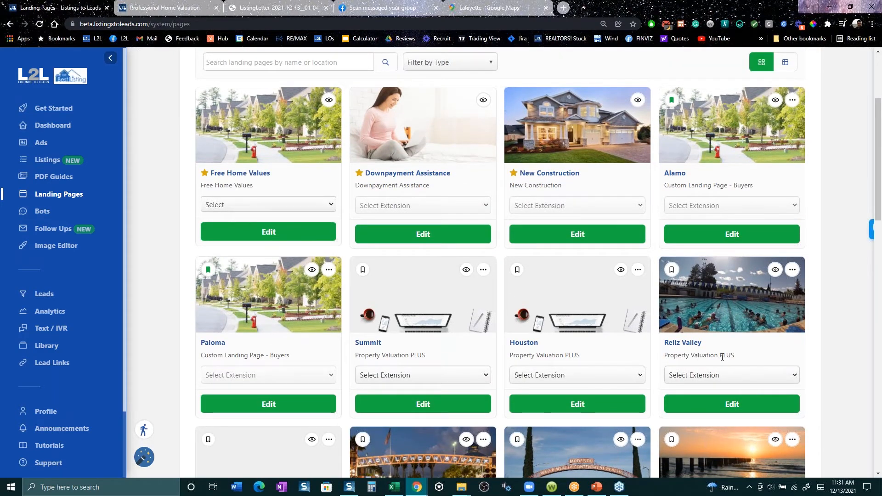
pyautogui.moveTo(725, 356); pyautogui.dragTo(663, 359)
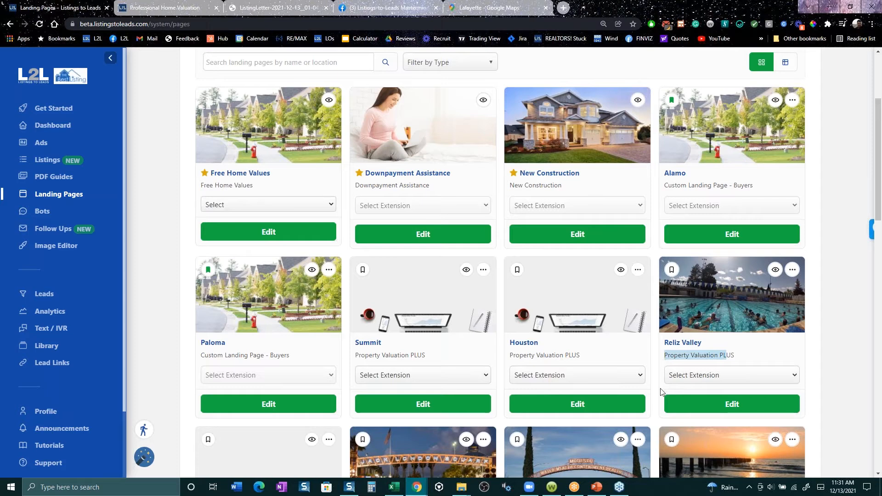
pyautogui.scroll(-2, 423, 383)
pyautogui.scroll(-1, 608, 379)
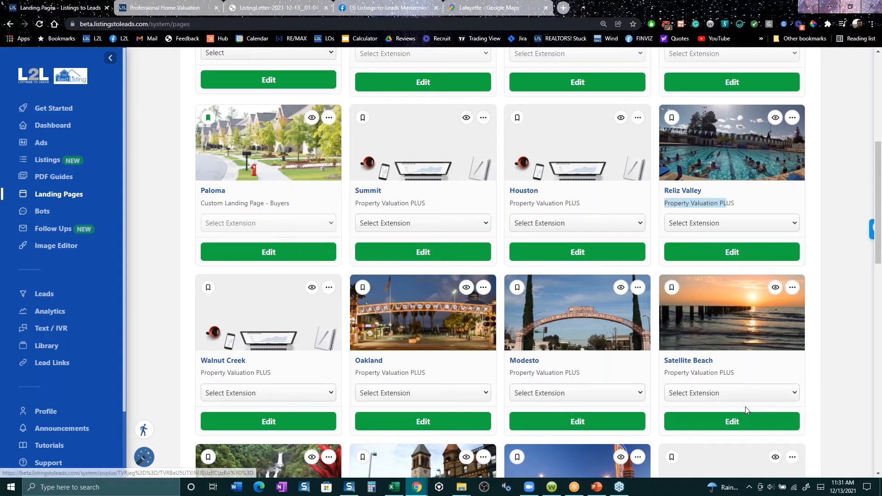
# - Preview the Reliz Valley Property Valuation PLUS landing page and compare it with its entry in the landing page list
pyautogui.click(773, 119)
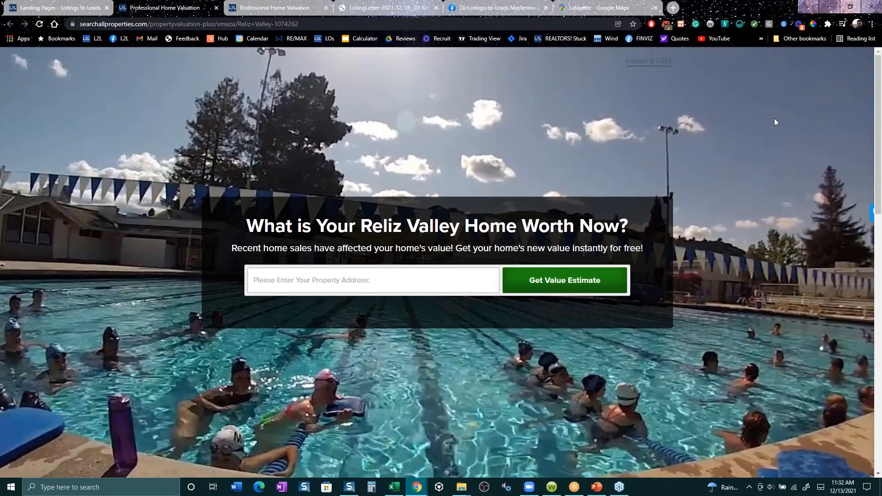
pyautogui.click(75, 6)
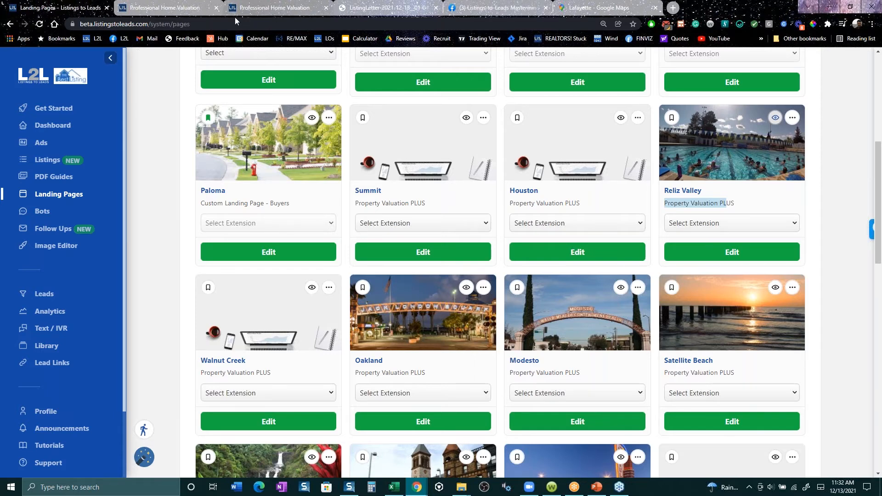
pyautogui.click(182, 8)
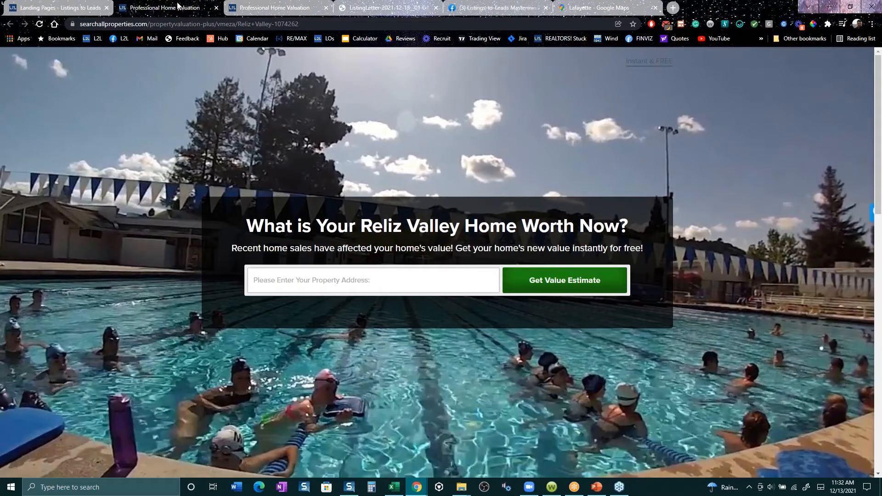
# - Search the web for "summit diner nj" in the browser tab holding the home value report form
pyautogui.click(260, 3)
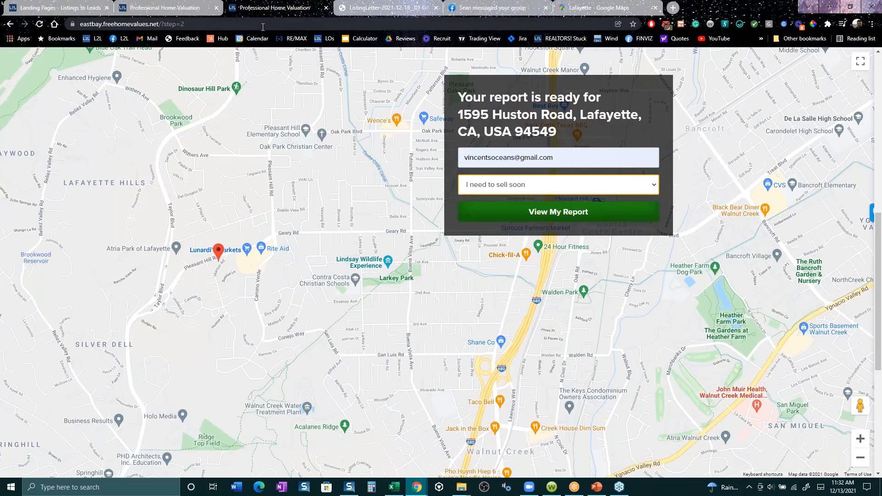
pyautogui.click(263, 24)
pyautogui.write('dum')
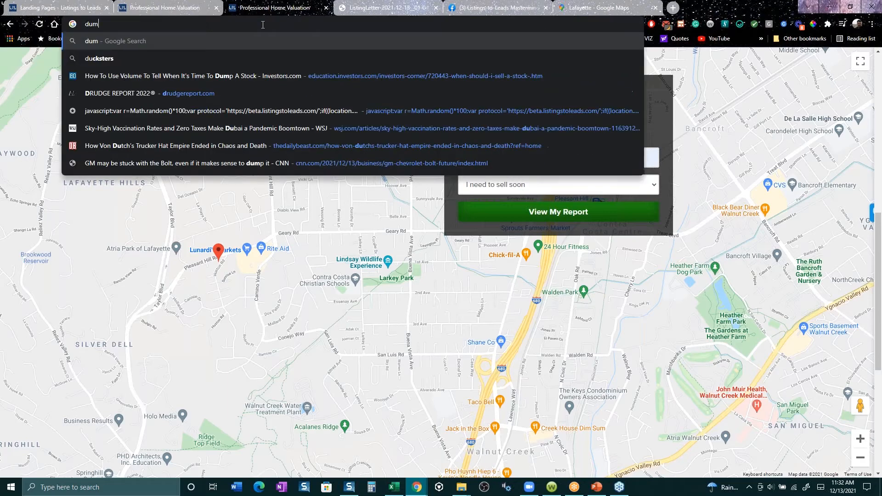
pyautogui.press('BackSpace')
pyautogui.press('BackSpace')
pyautogui.press('BackSpace')
pyautogui.write('summit diner nj')
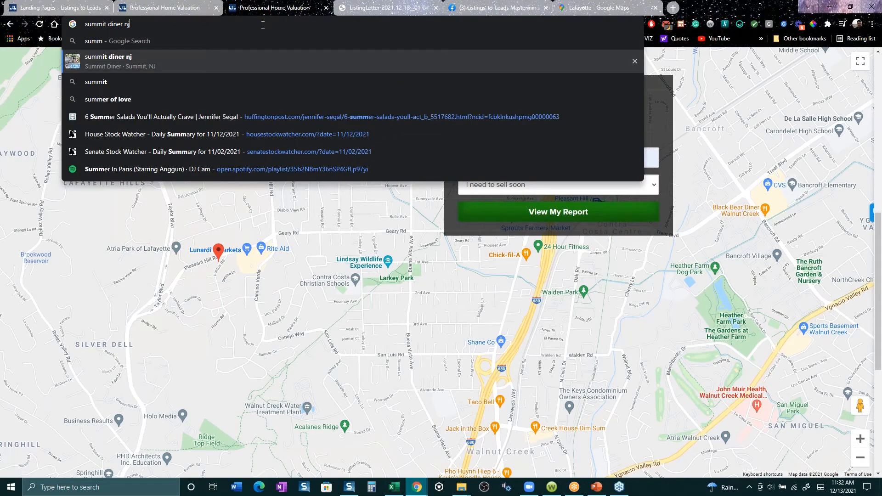
pyautogui.press('Return')
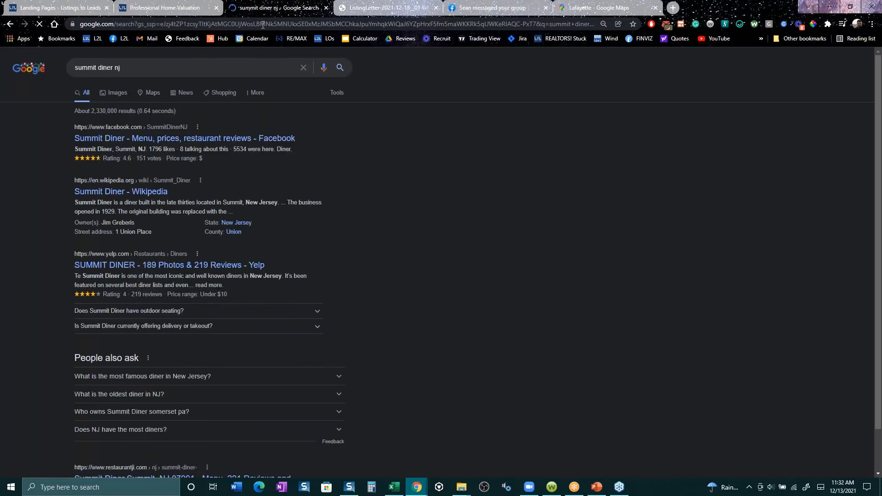
# - Show the image results for the Summit Diner and preview the Flickr, Facebook and Trillion Creative exterior photos
pyautogui.click(123, 97)
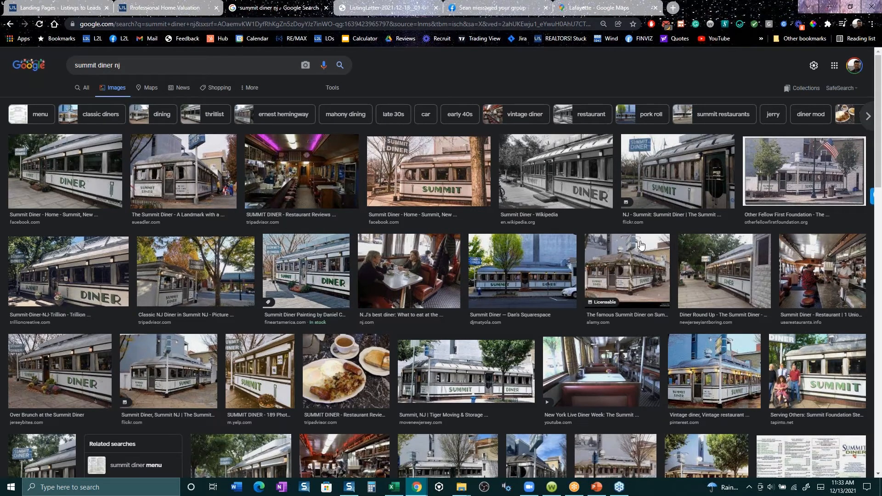
pyautogui.click(680, 190)
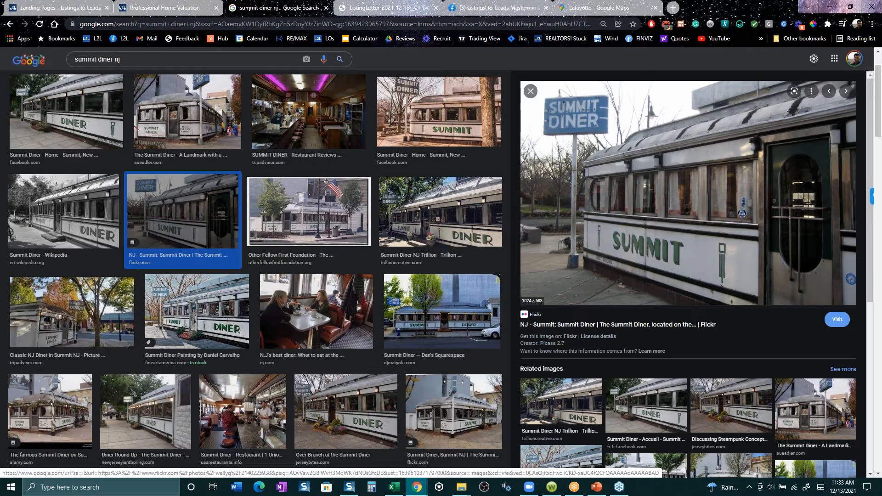
pyautogui.click(94, 126)
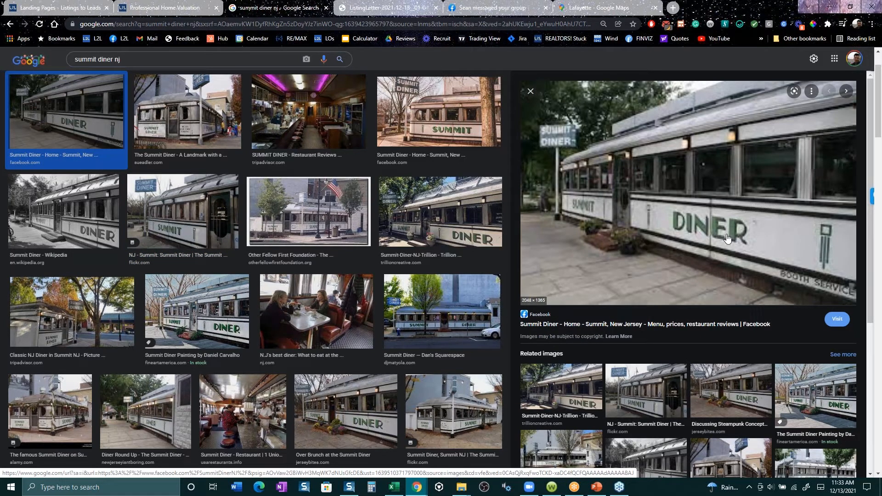
pyautogui.click(452, 228)
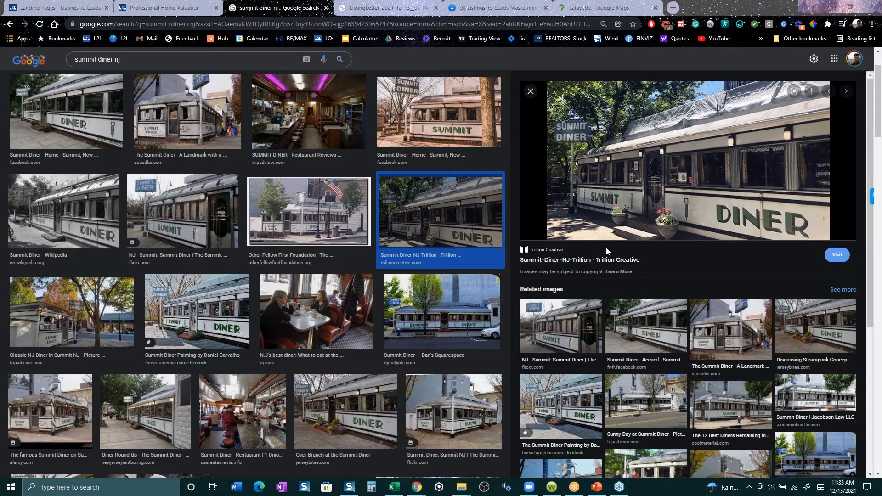
# - Switch to the Listings-to-Leads Mastermind Group page on Facebook and dismiss the new notification
pyautogui.click(507, 8)
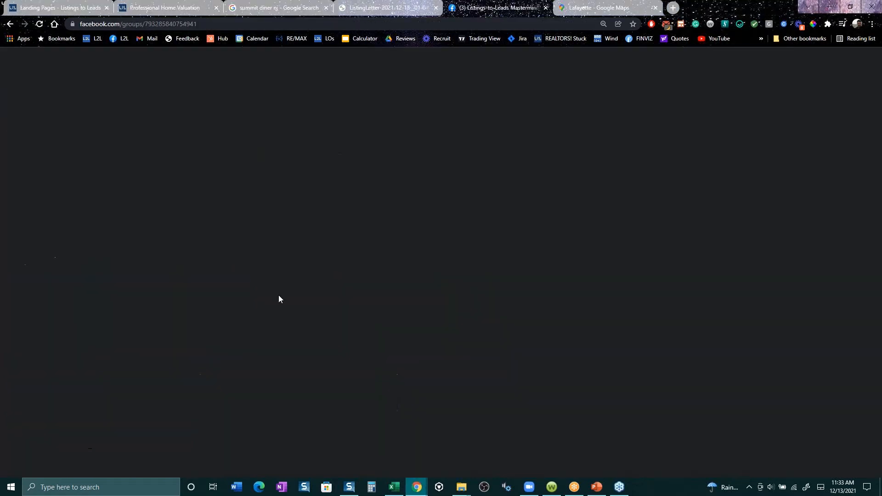
pyautogui.scroll(15, 293, 311)
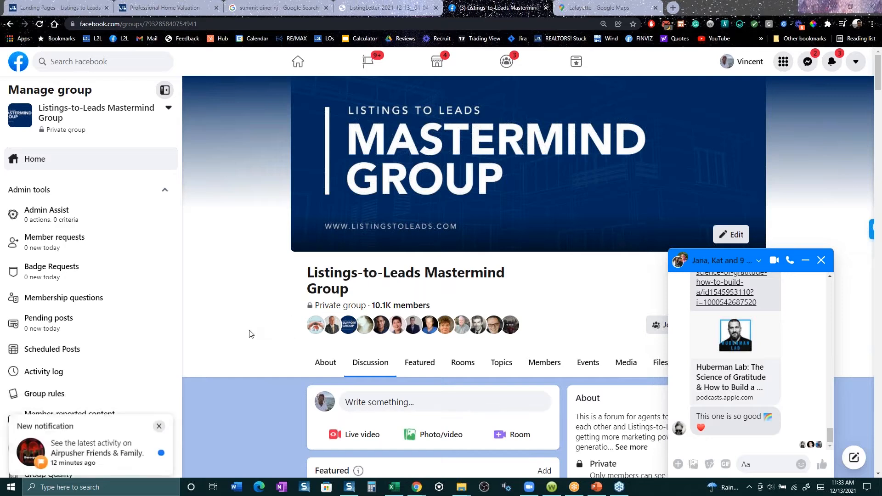
pyautogui.click(160, 420)
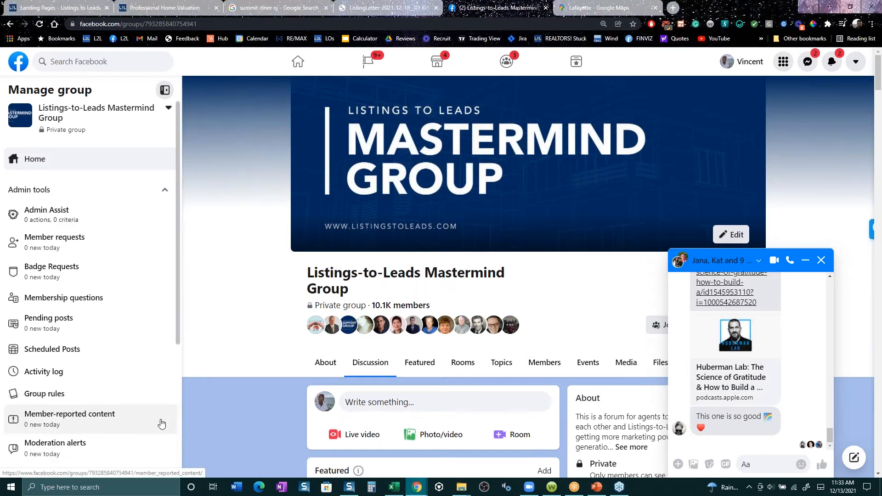
# - Open the Listings-to-Leads customer support form and begin the issue description with "please"
pyautogui.click(84, 7)
pyautogui.scroll(-3, 54, 391)
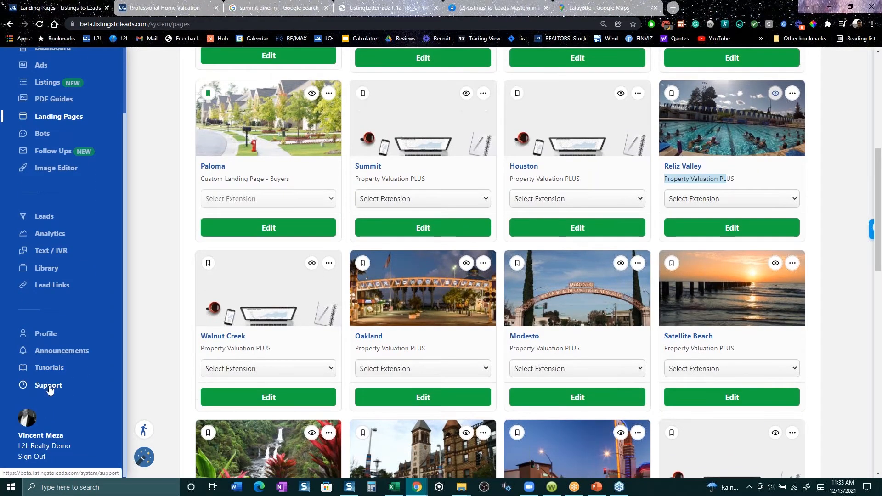
pyautogui.click(54, 385)
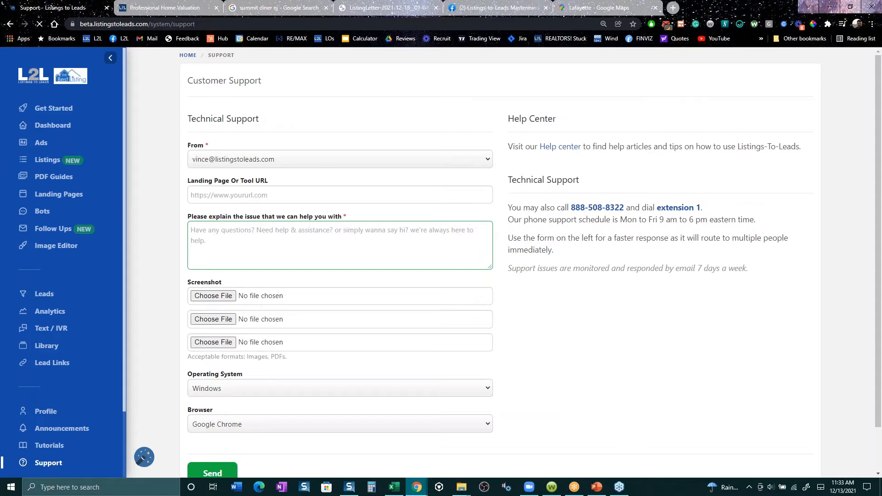
pyautogui.write('pleas')
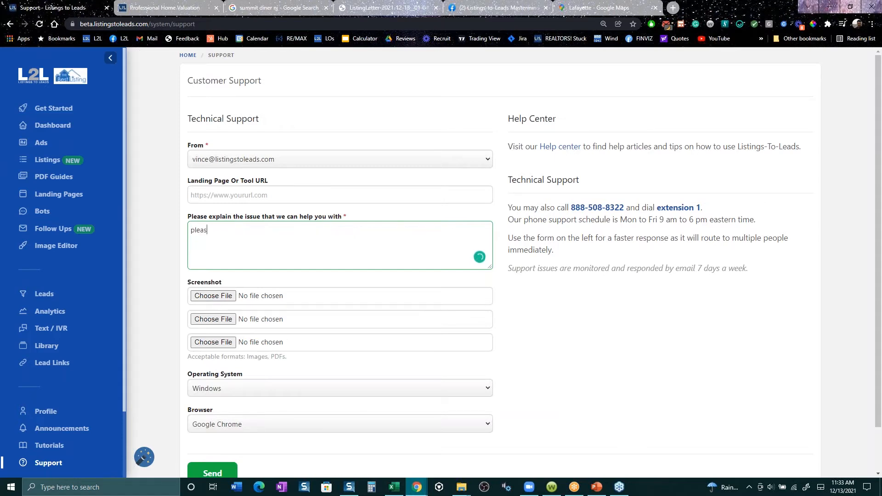
pyautogui.write('e')
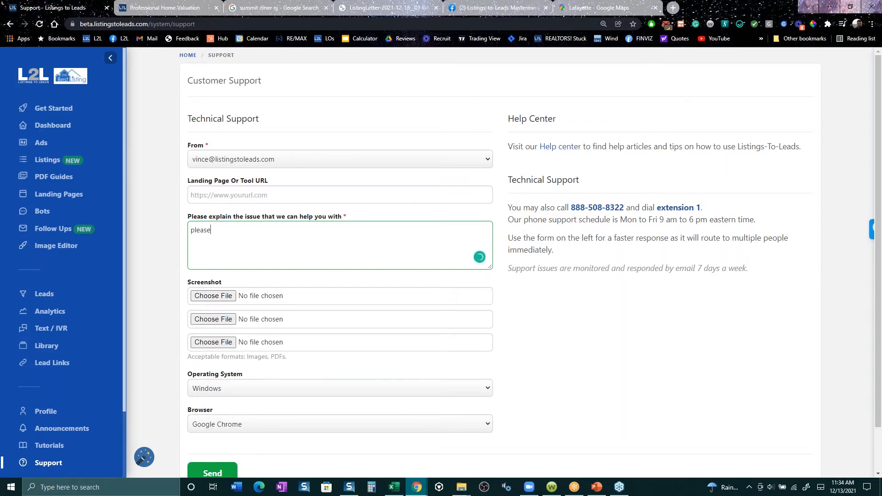
# - Return to the landing page list and open the Reliz Valley Property Valuation PLUS page for editing
pyautogui.click(51, 161)
pyautogui.click(55, 198)
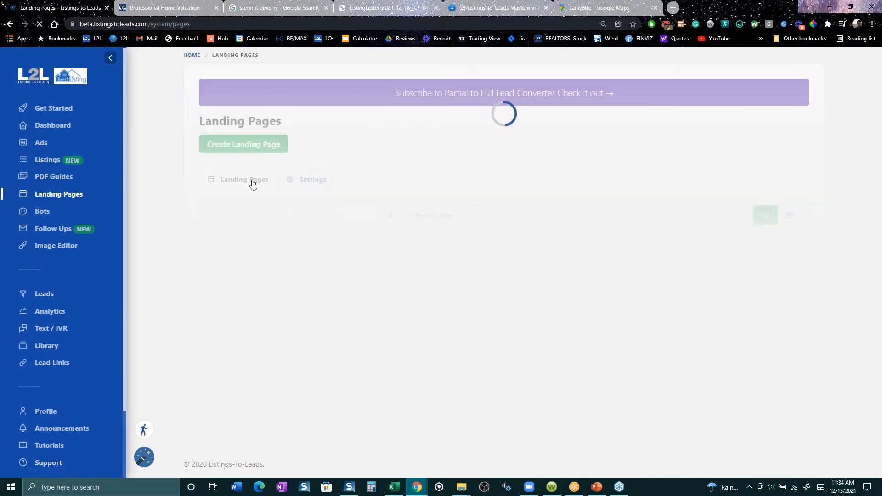
pyautogui.scroll(-1, 407, 271)
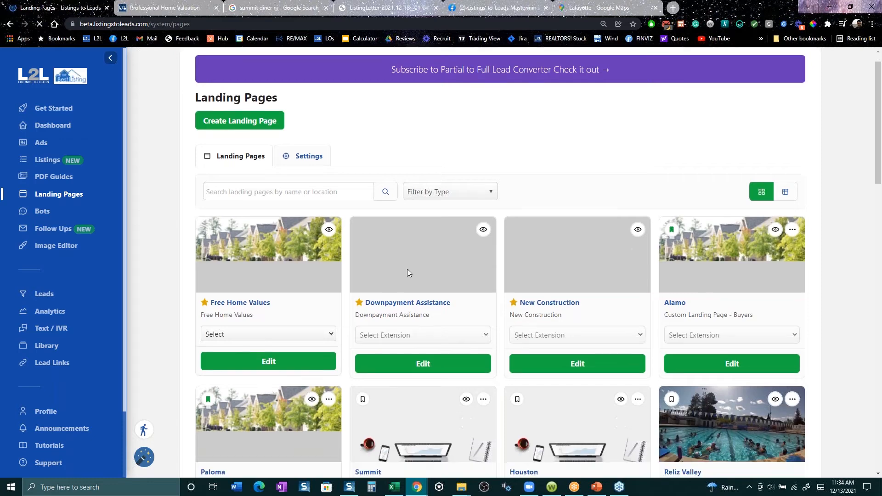
pyautogui.scroll(-2, 406, 272)
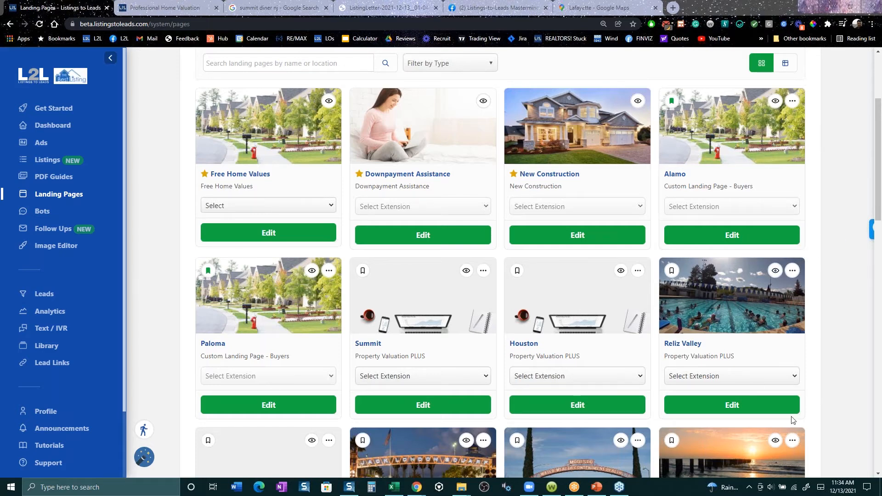
pyautogui.click(735, 406)
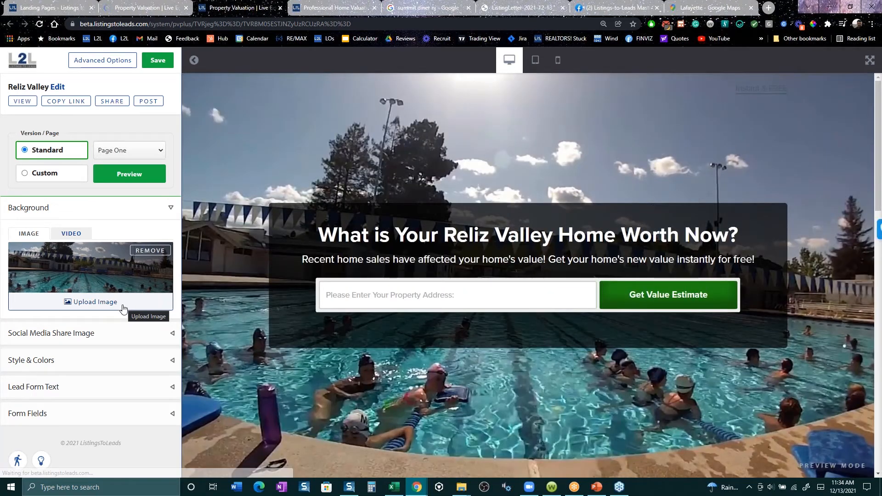
pyautogui.click(98, 175)
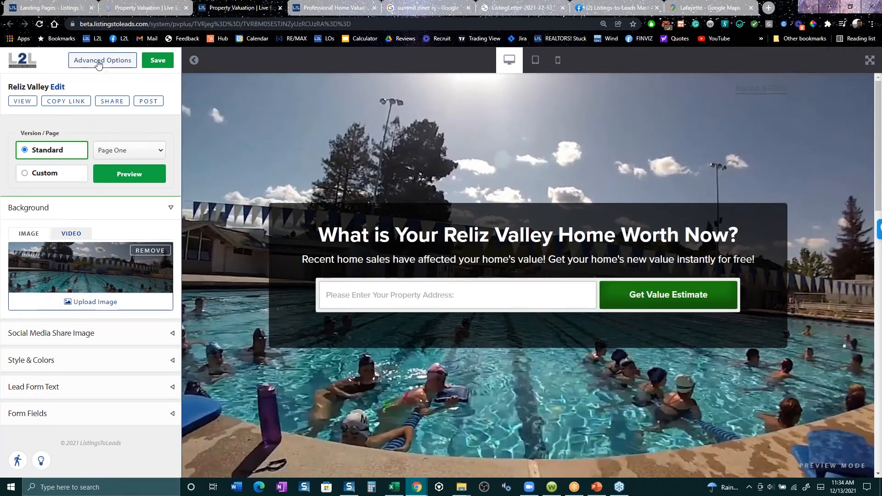
# - From the Reliz Valley page's print marketing options, download the second seller lead ad letter and open its PDF
pyautogui.click(98, 62)
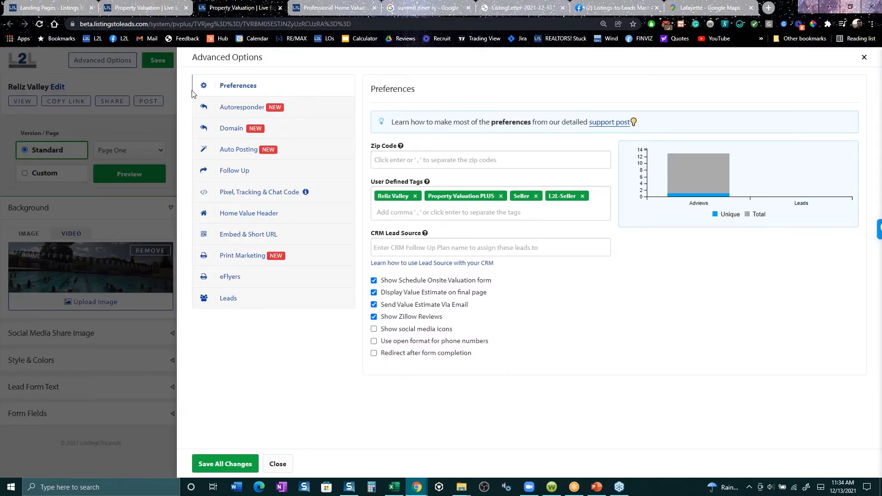
pyautogui.click(248, 260)
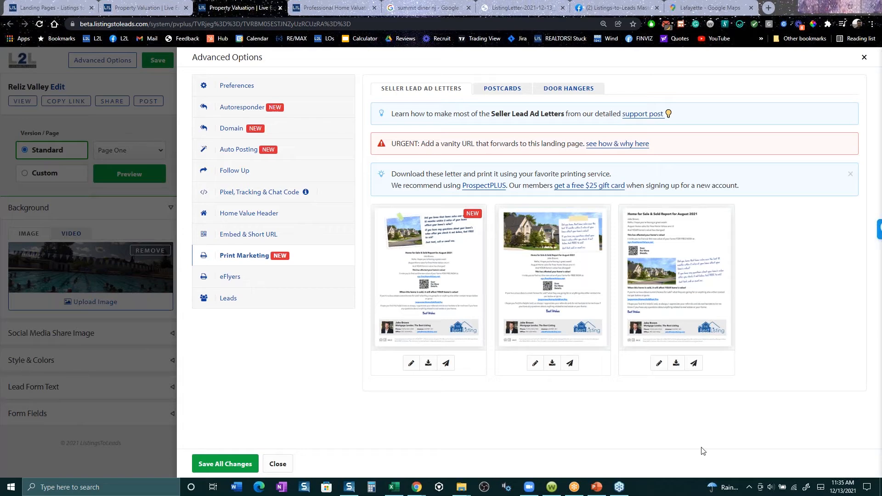
pyautogui.click(551, 364)
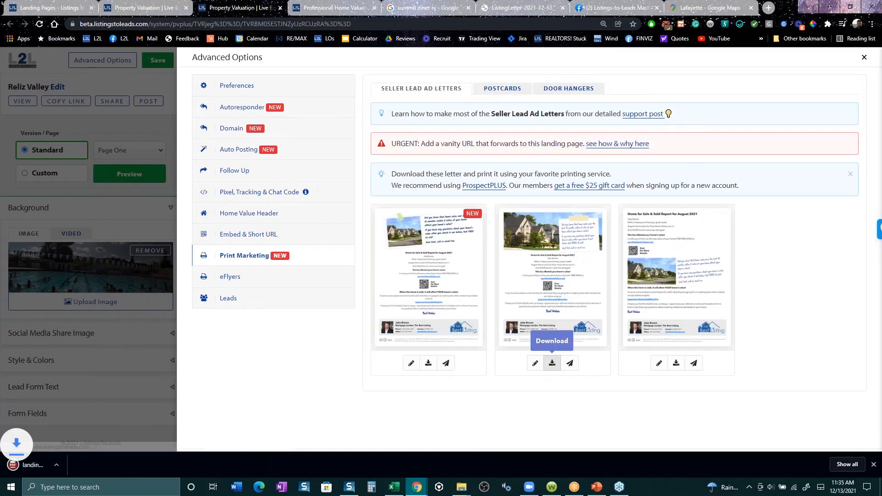
pyautogui.click(66, 465)
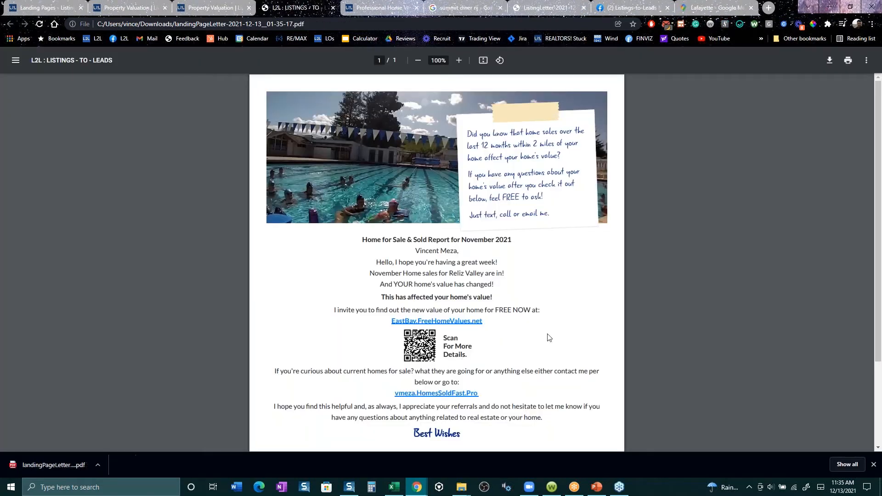
# - Review the letter's home sales message, home value link and contact footer, and return to the Reliz Valley page editor
pyautogui.scroll(-3, 543, 337)
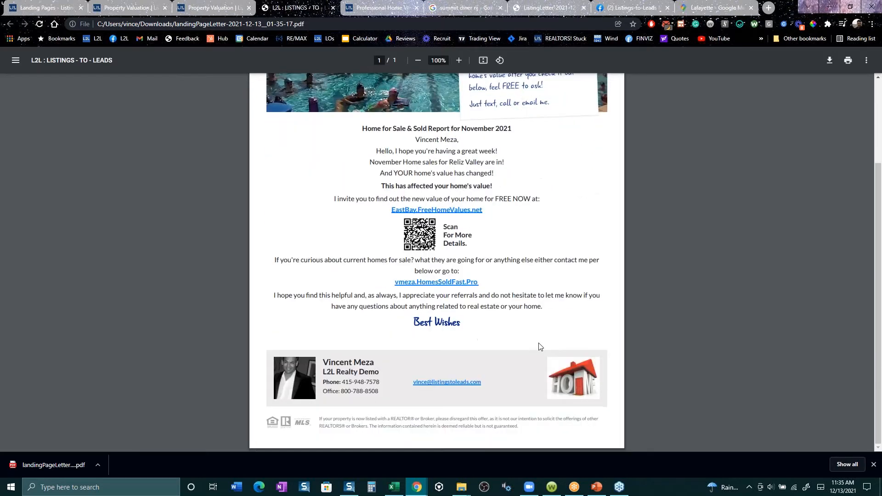
pyautogui.scroll(3, 539, 343)
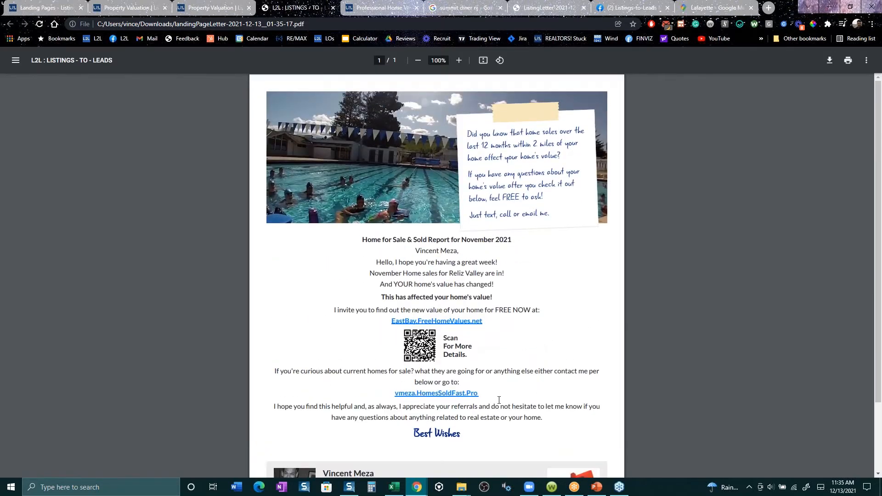
pyautogui.moveTo(498, 296); pyautogui.dragTo(410, 278)
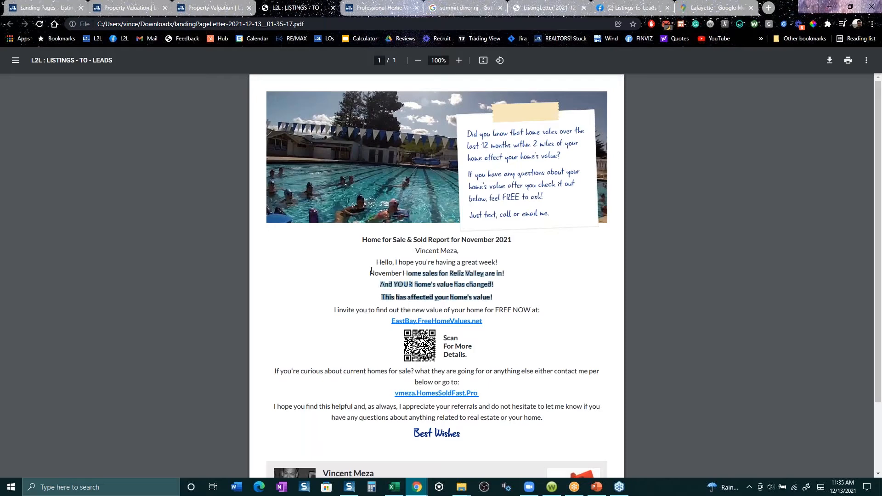
pyautogui.click(205, 7)
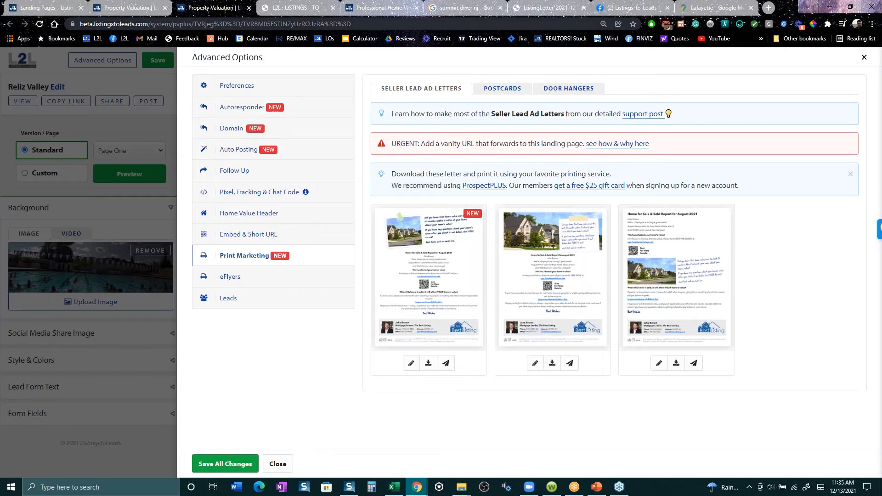
pyautogui.click(301, 7)
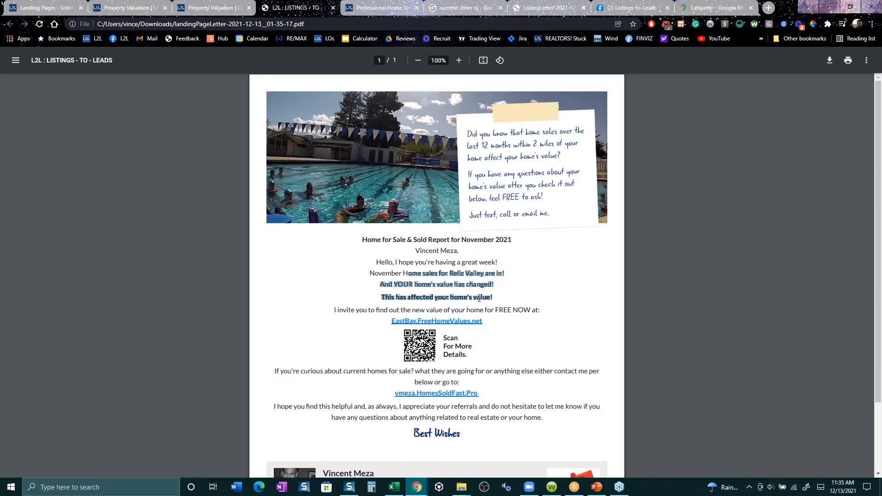
pyautogui.scroll(-2, 479, 299)
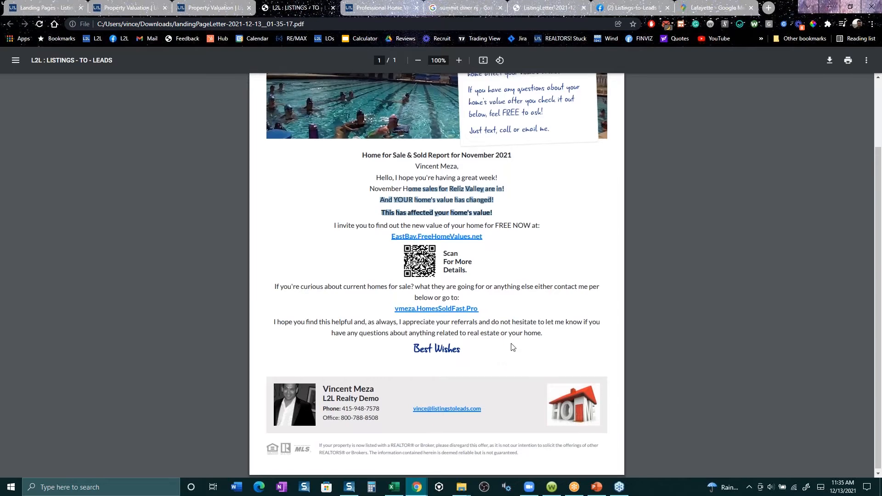
pyautogui.scroll(2, 511, 348)
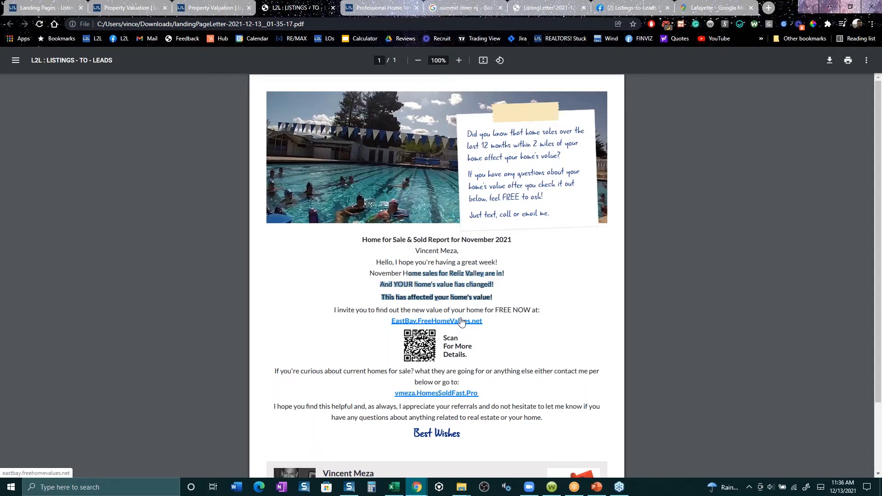
pyautogui.click(218, 10)
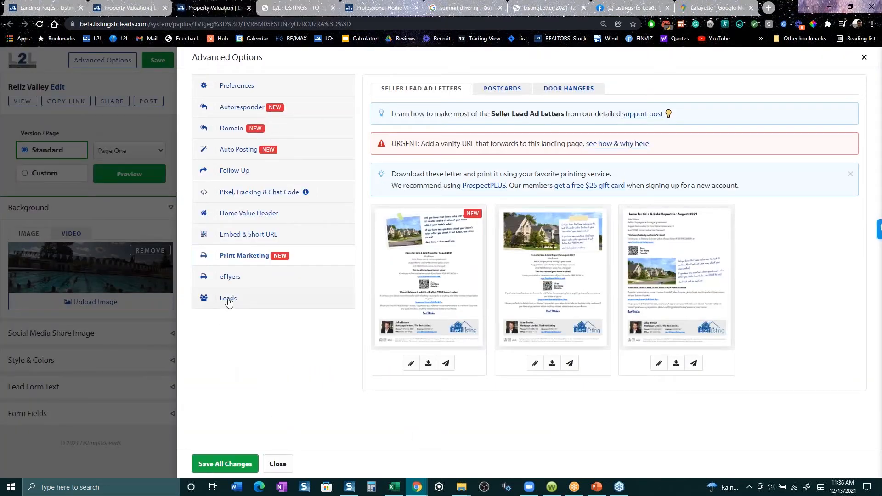
pyautogui.click(100, 84)
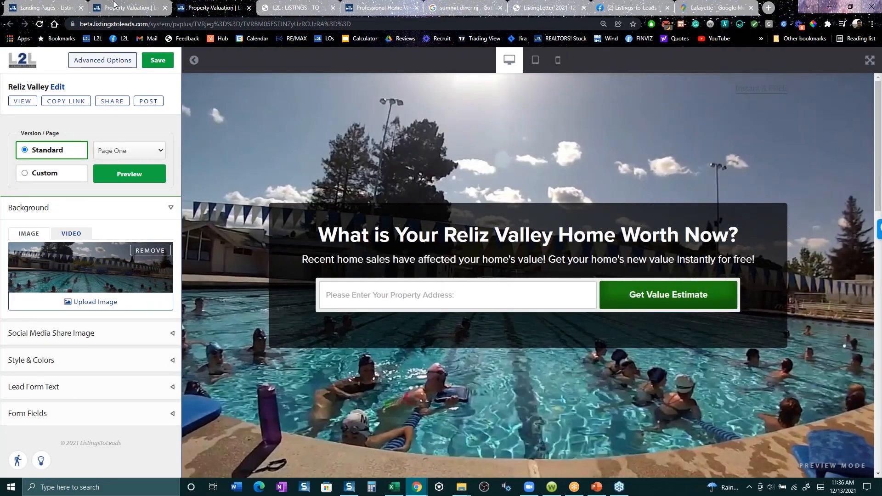
# - Go to the Ads page and view the seller reports offered for a PDF report ad
pyautogui.click(63, 10)
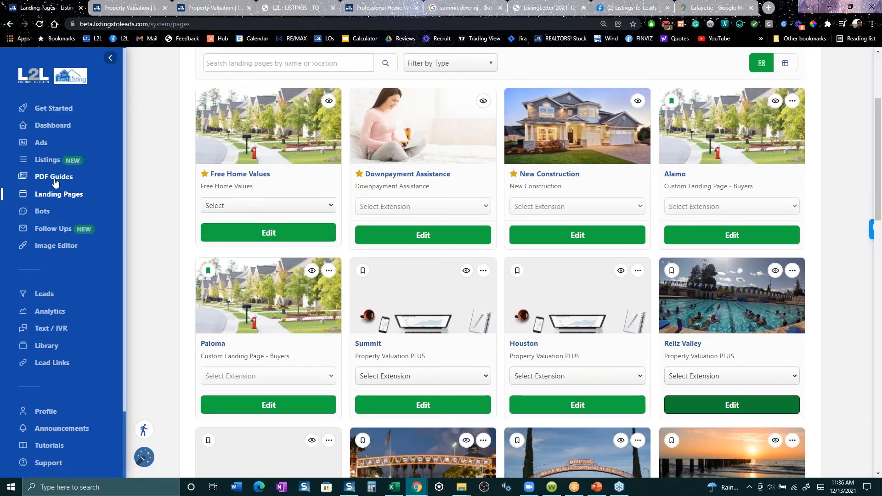
pyautogui.click(44, 161)
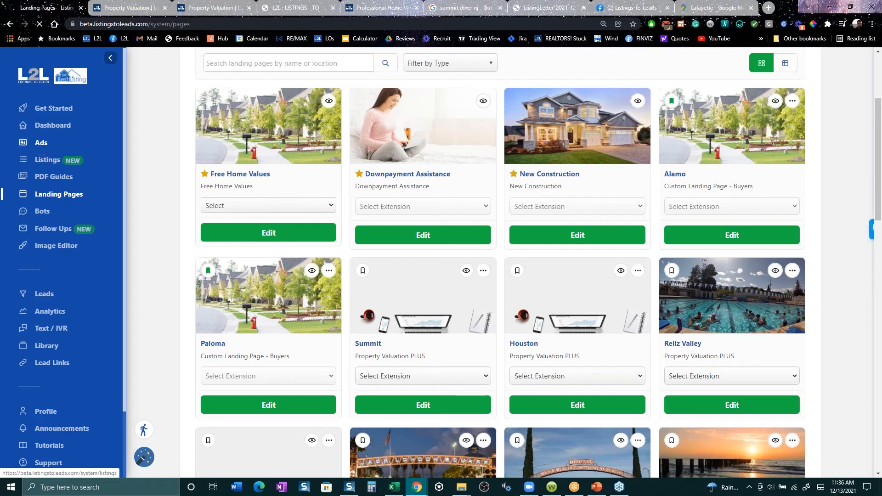
pyautogui.click(44, 146)
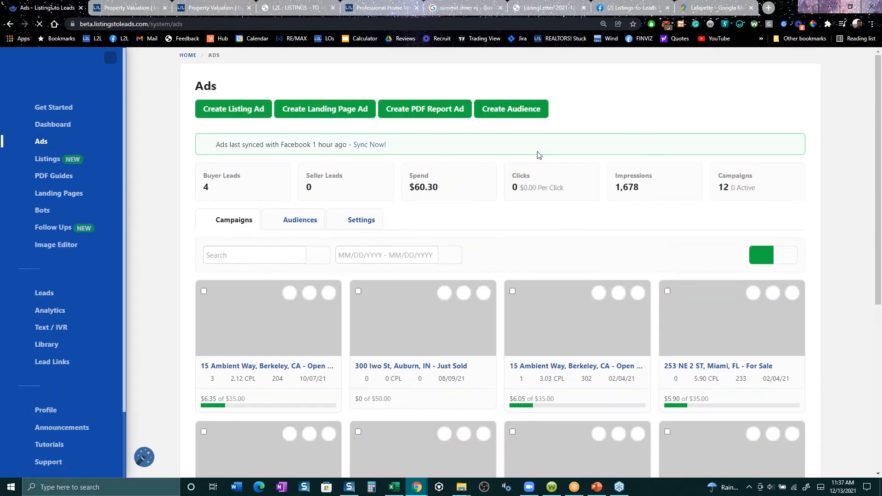
pyautogui.click(418, 108)
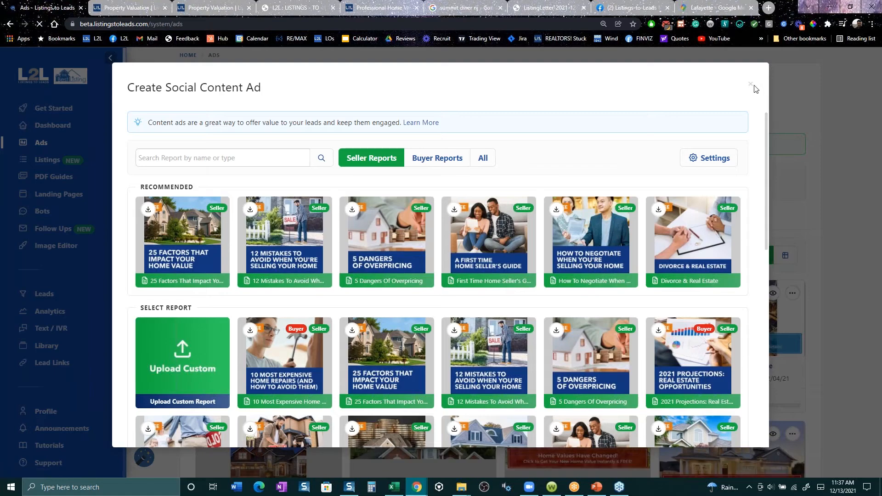
pyautogui.click(751, 86)
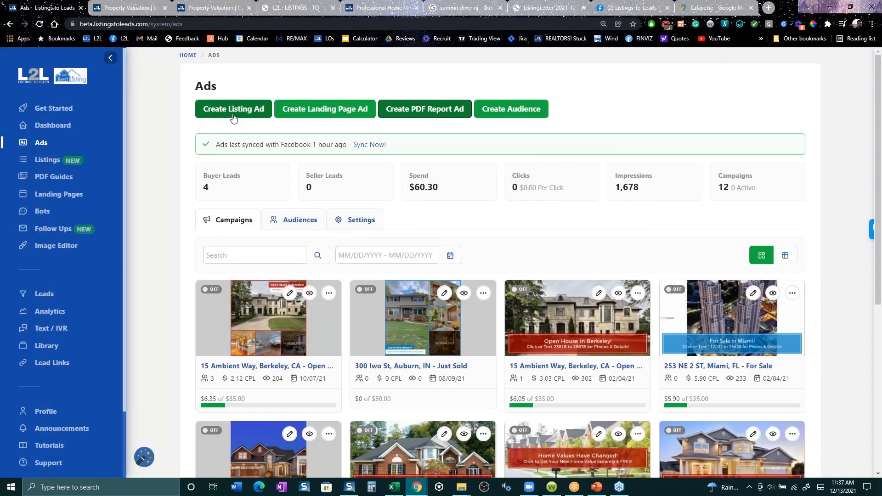
# - Create a listing ad for the sold Maple Drive listing in Lafayette, CA, with the Lead Ads objective
pyautogui.click(233, 113)
pyautogui.click(441, 231)
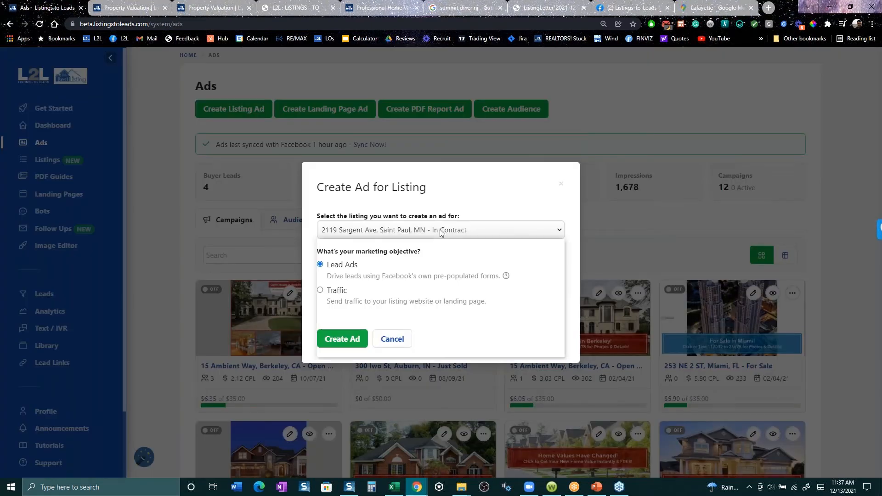
pyautogui.click(413, 330)
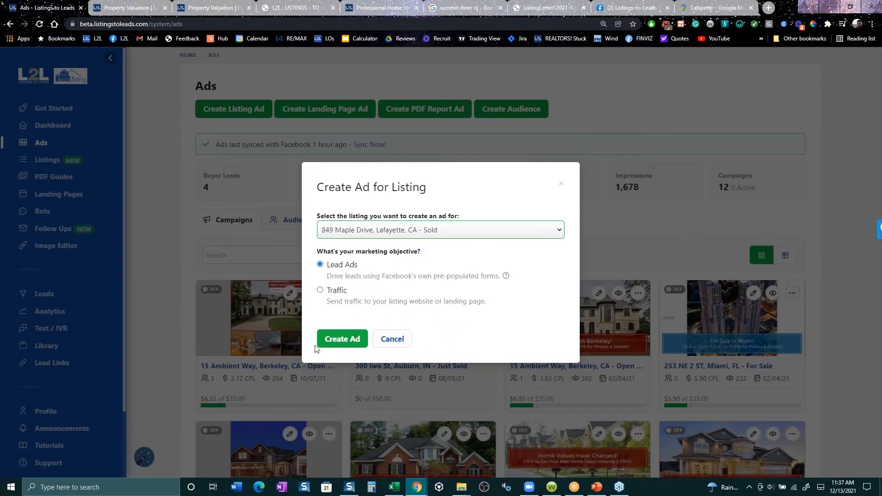
pyautogui.click(340, 339)
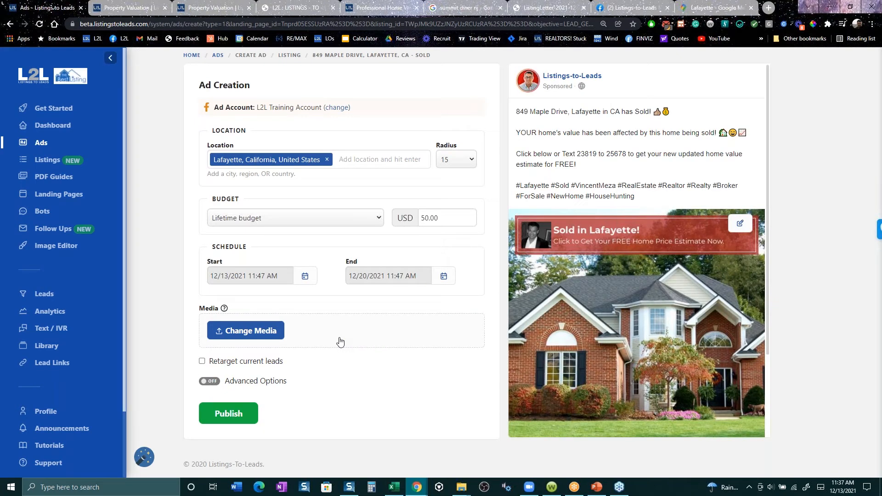
# - Enable the ad's advanced options and start a new instant form that includes the question "What is your time frame to sell?"
pyautogui.click(273, 382)
pyautogui.scroll(-3, 276, 349)
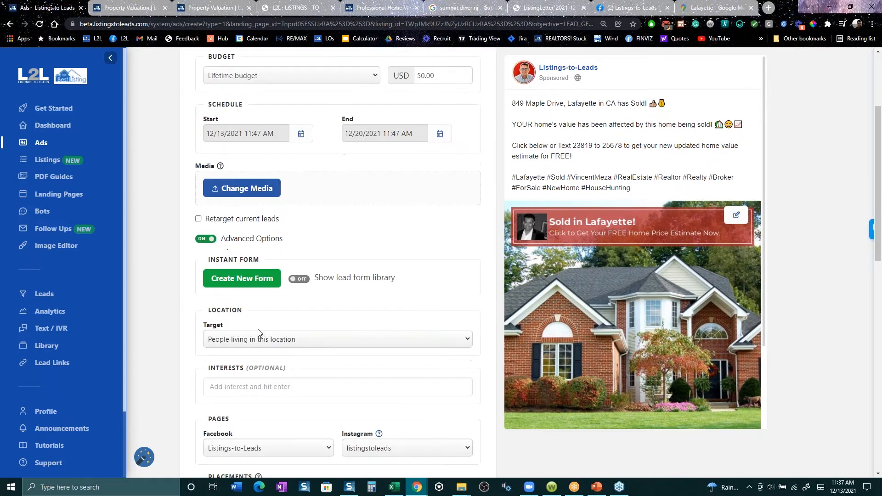
pyautogui.click(246, 276)
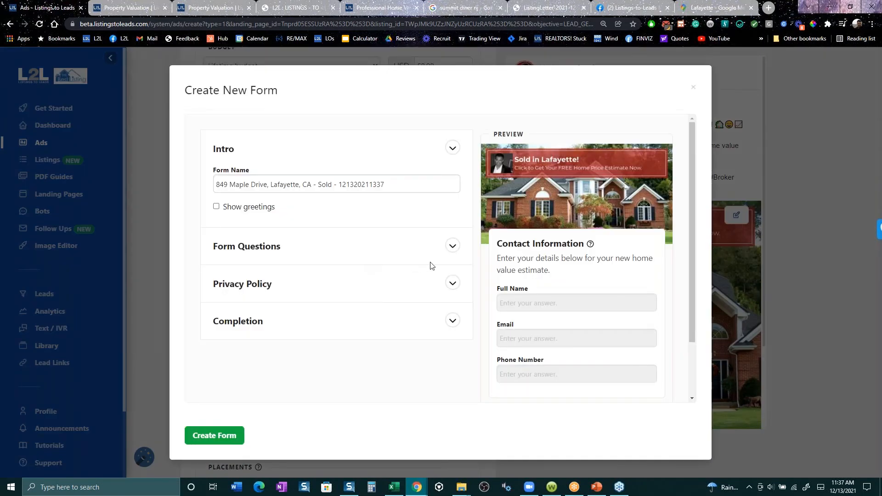
pyautogui.click(452, 246)
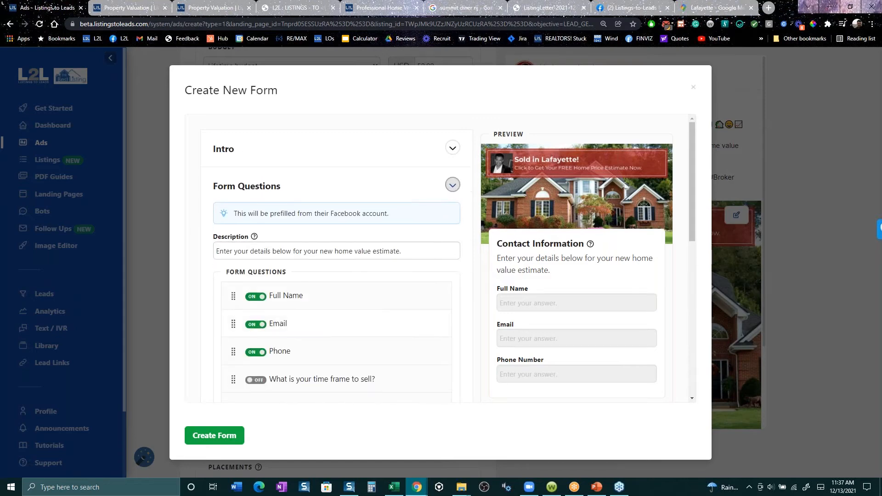
pyautogui.click(258, 381)
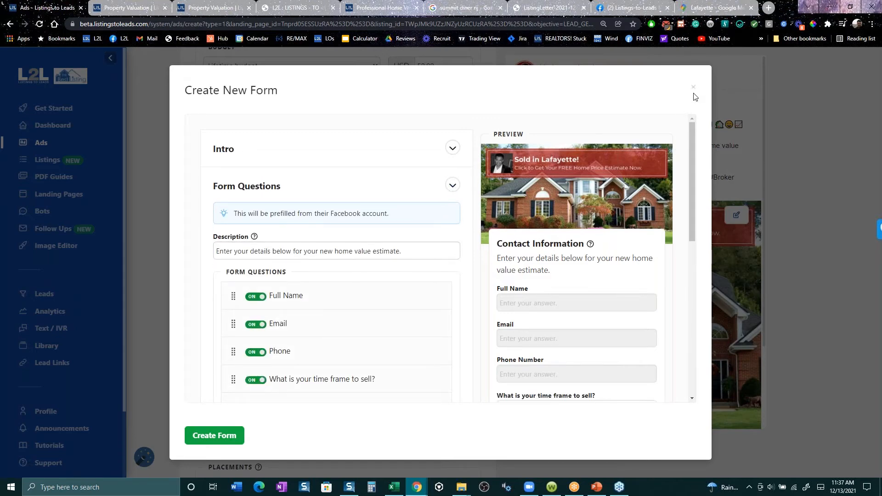
pyautogui.scroll(-10, 529, 283)
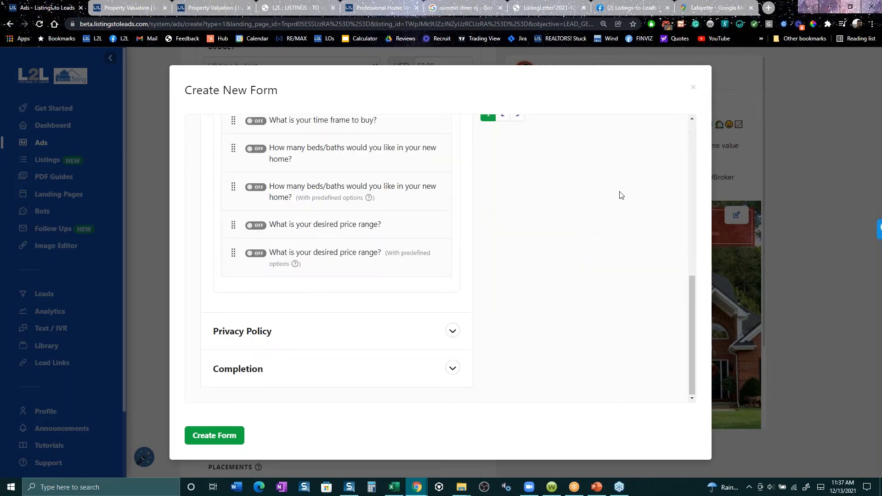
# - Discard the new instant form and view the Nearby Homeowners Letter templates for the active Ambient Way listing in Berkeley, ending on the Ads page
pyautogui.click(693, 90)
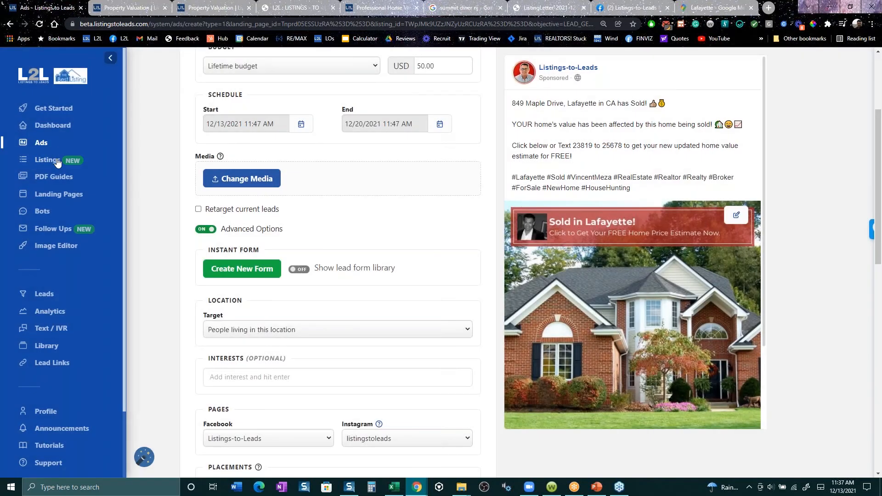
pyautogui.click(51, 161)
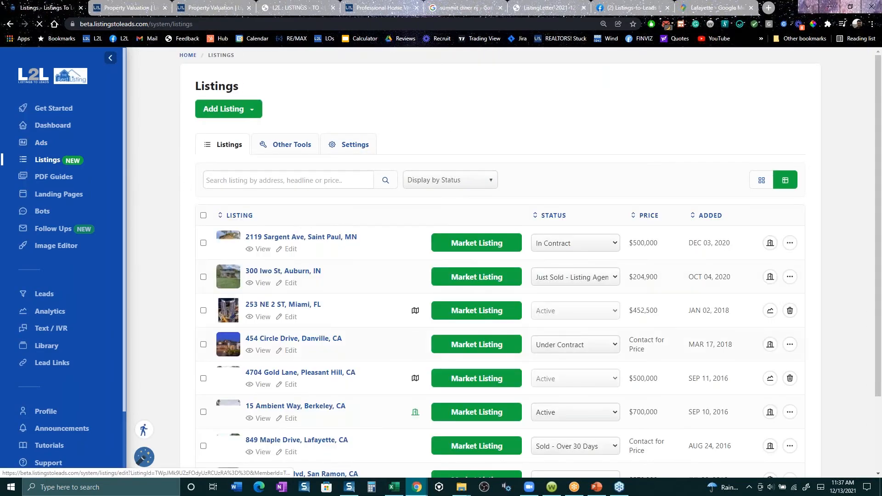
pyautogui.click(475, 412)
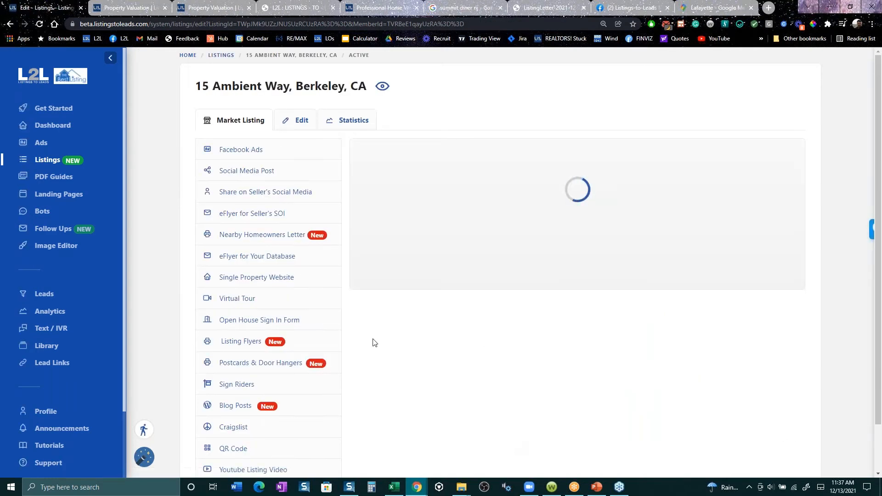
pyautogui.click(265, 236)
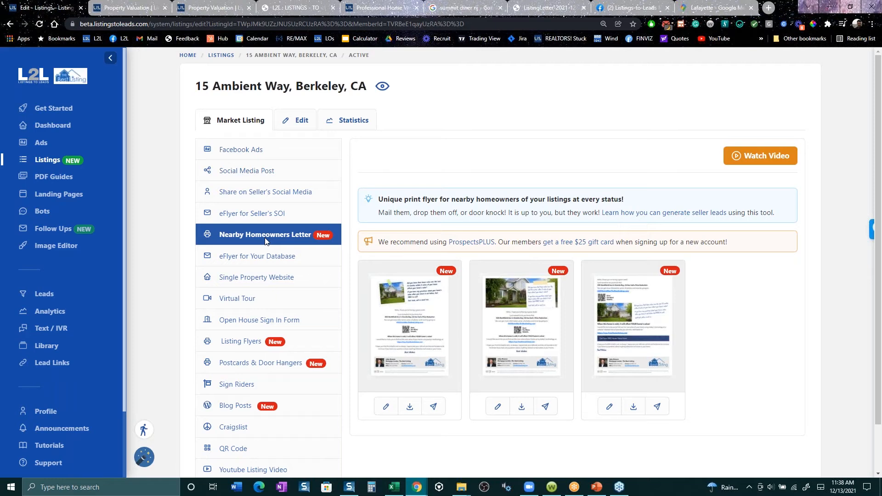
pyautogui.click(41, 142)
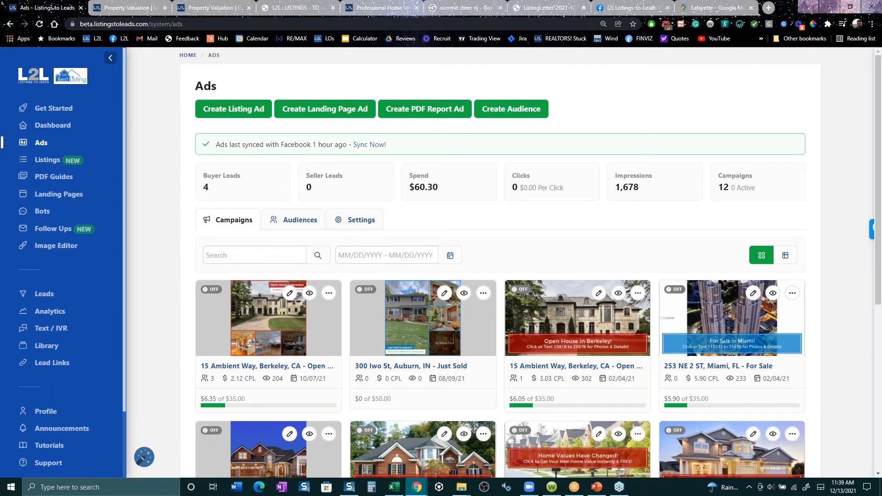
# - Load the real estate agent's own website in place of the diner image search and view its Home Valuation page
pyautogui.click(483, 4)
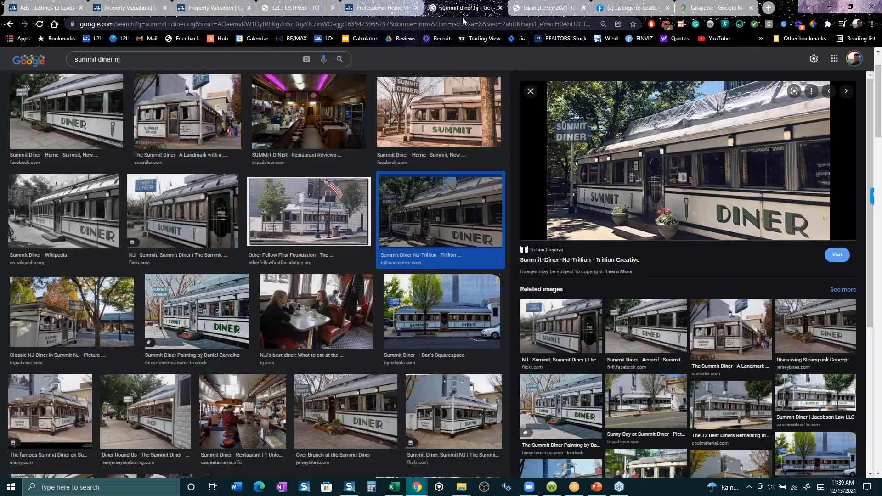
pyautogui.click(493, 24)
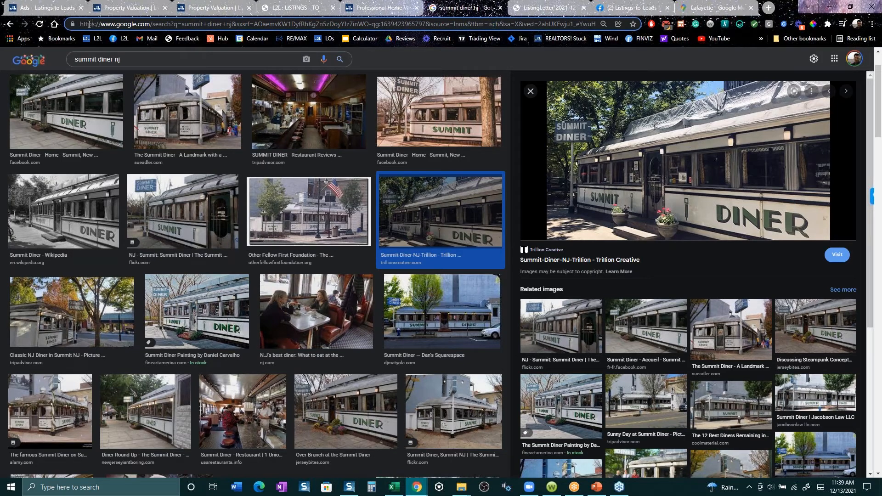
pyautogui.hotkey('ctrl', 'a')
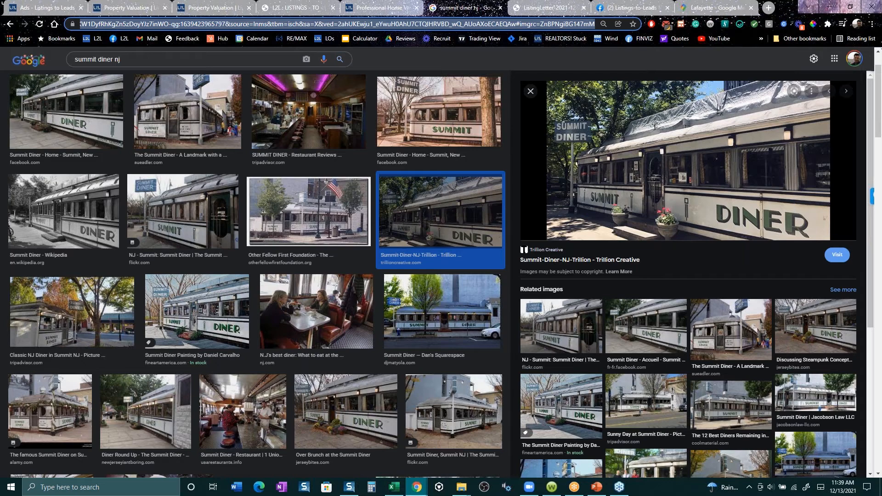
pyautogui.write('nina')
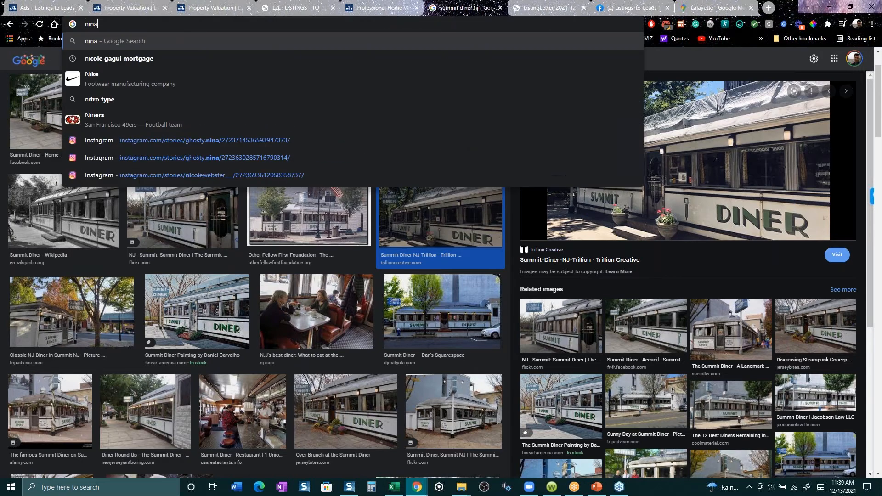
pyautogui.write('fradl.c')
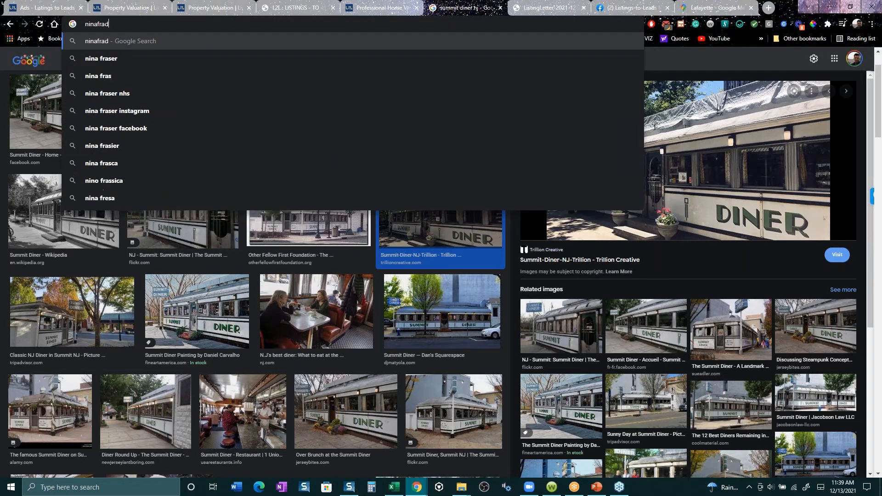
pyautogui.write('om')
pyautogui.press('Return')
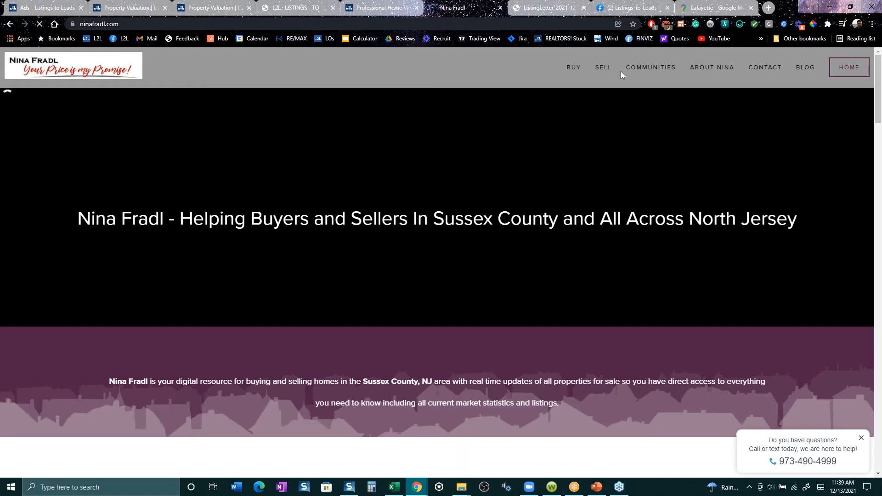
pyautogui.moveTo(605, 70)
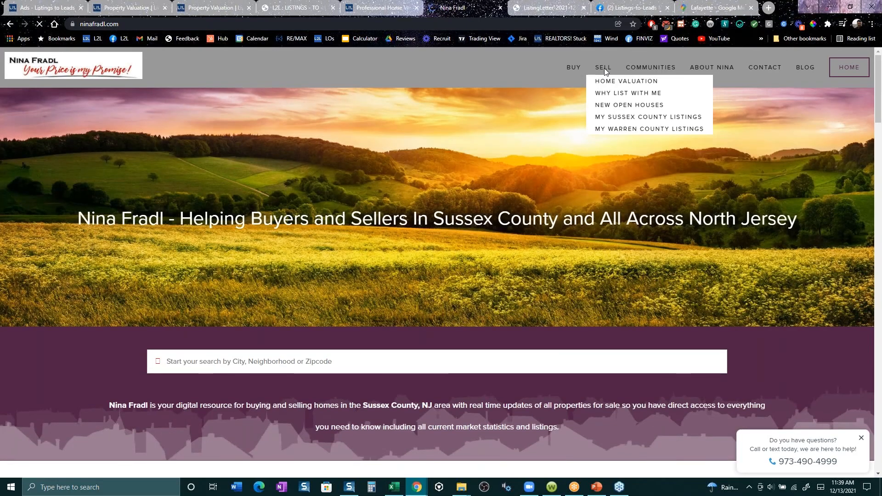
pyautogui.click(611, 83)
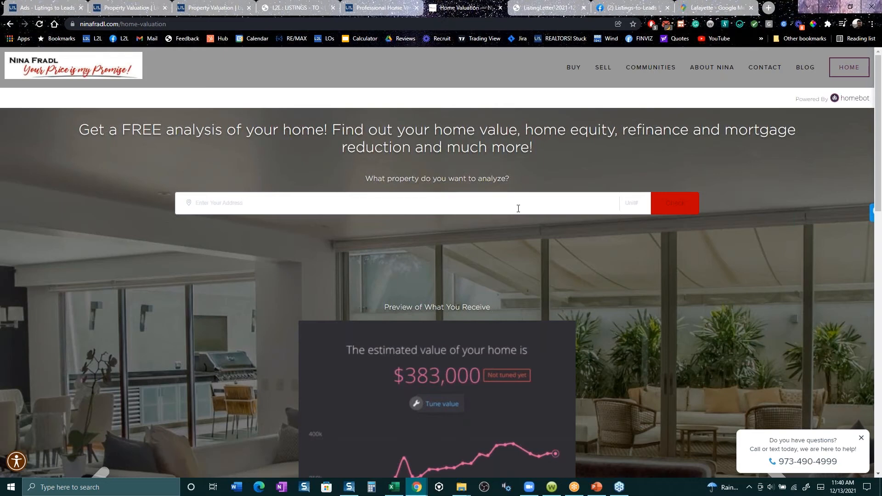
# - View the Branchville community page on the agent's website
pyautogui.moveTo(597, 77)
pyautogui.moveTo(650, 69)
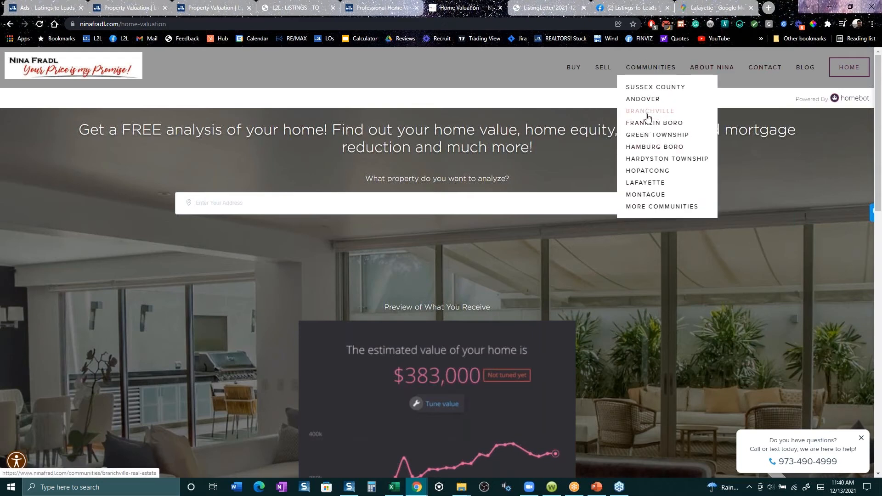
pyautogui.click(649, 112)
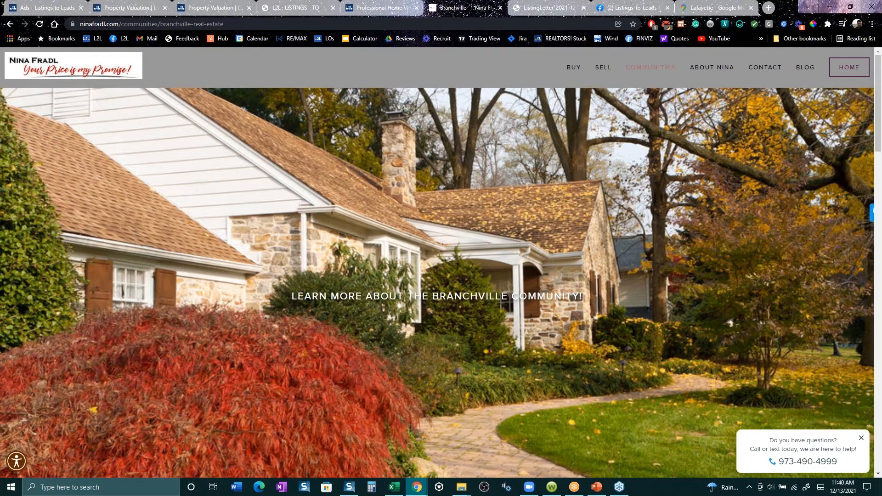
# - Return to the Reliz Valley home value page editor and view the live landing page
pyautogui.click(132, 10)
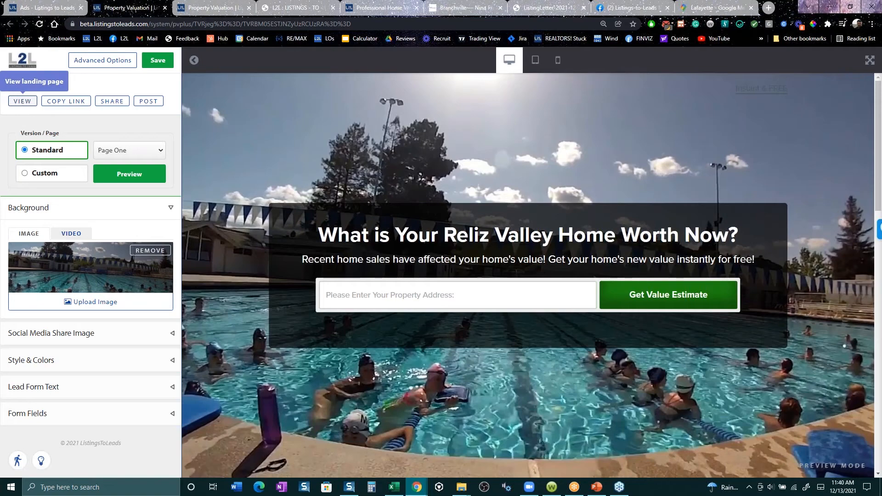
pyautogui.click(26, 101)
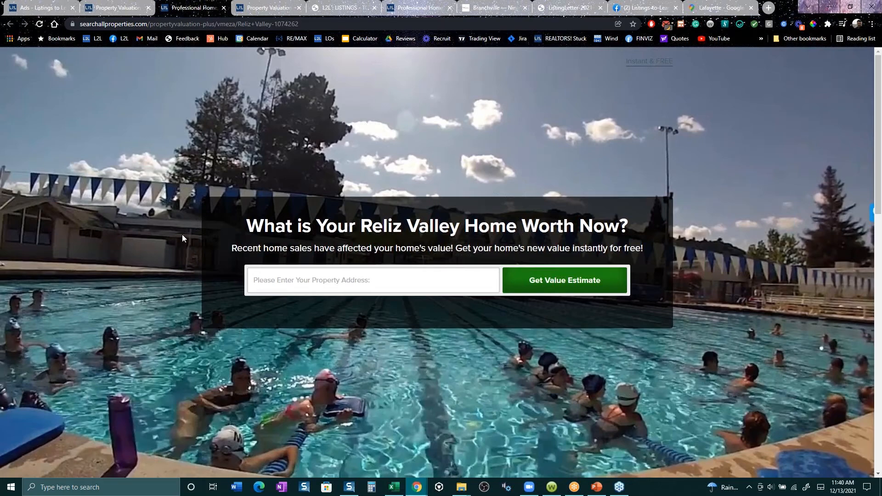
# - From the Ads page, create a listing ad for the sold Maple Drive listing in Lafayette, CA, with the Traffic objective
pyautogui.click(40, 7)
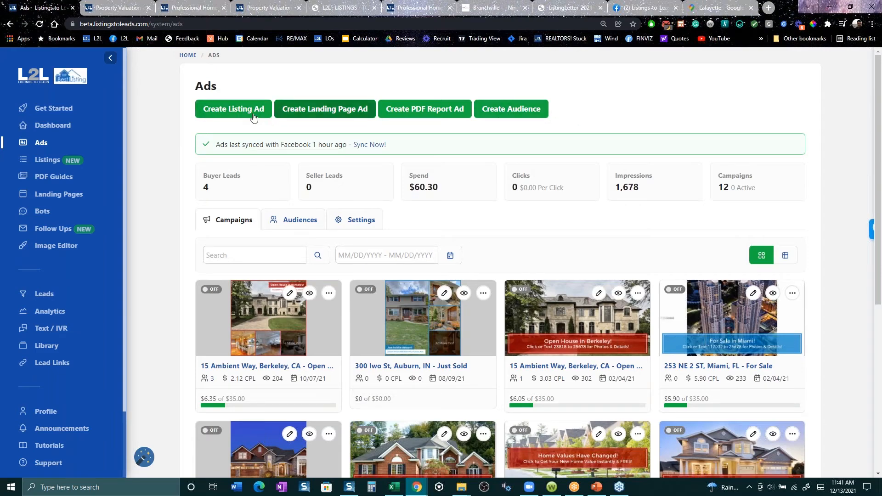
pyautogui.click(438, 121)
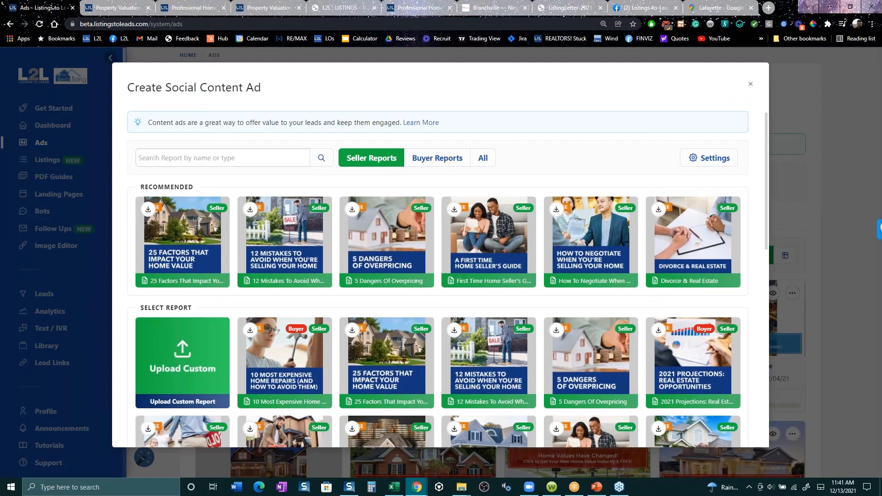
pyautogui.press('Escape')
pyautogui.click(234, 109)
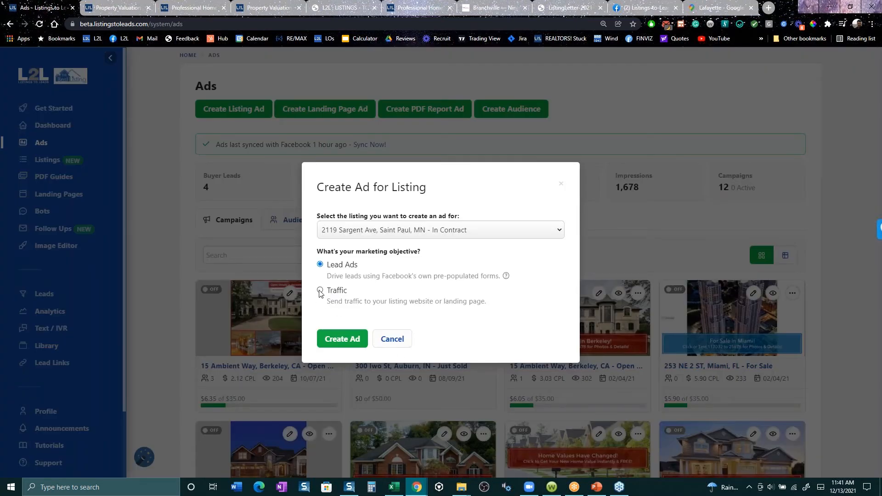
pyautogui.click(320, 290)
pyautogui.click(420, 232)
pyautogui.click(430, 343)
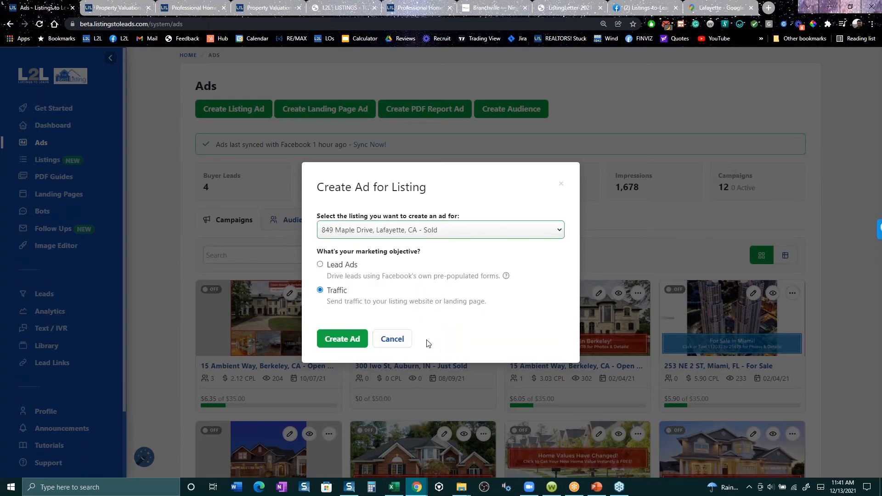
pyautogui.click(340, 345)
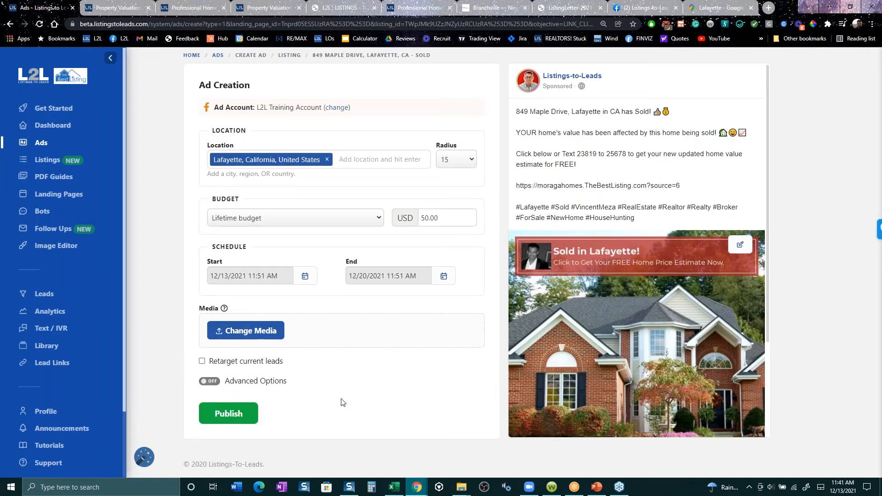
# - Enable the ad's advanced options and review its placements, ad copy and available link destinations, keeping Lead Gen Single Property Website
pyautogui.click(257, 385)
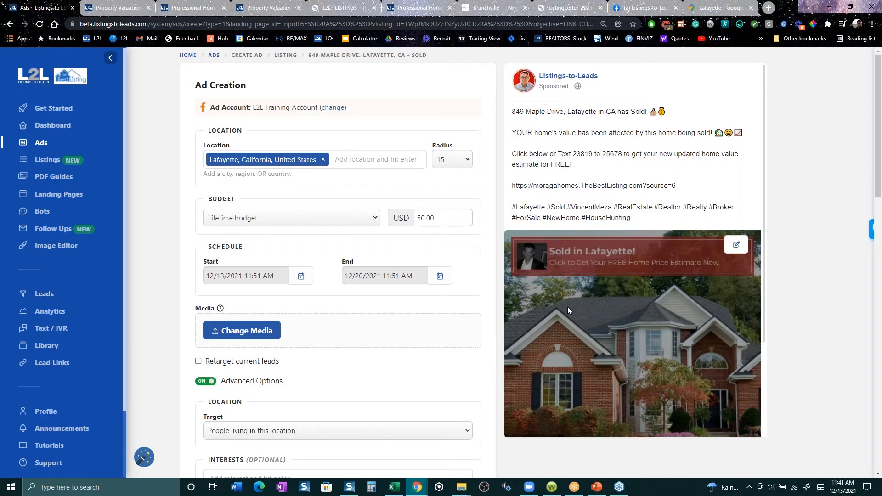
pyautogui.scroll(-1, 418, 384)
pyautogui.scroll(-7, 418, 384)
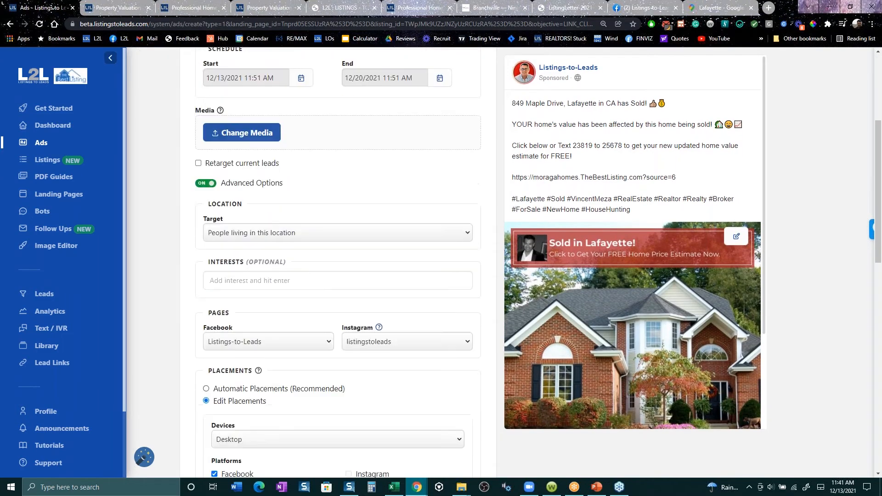
pyautogui.scroll(-7, 358, 428)
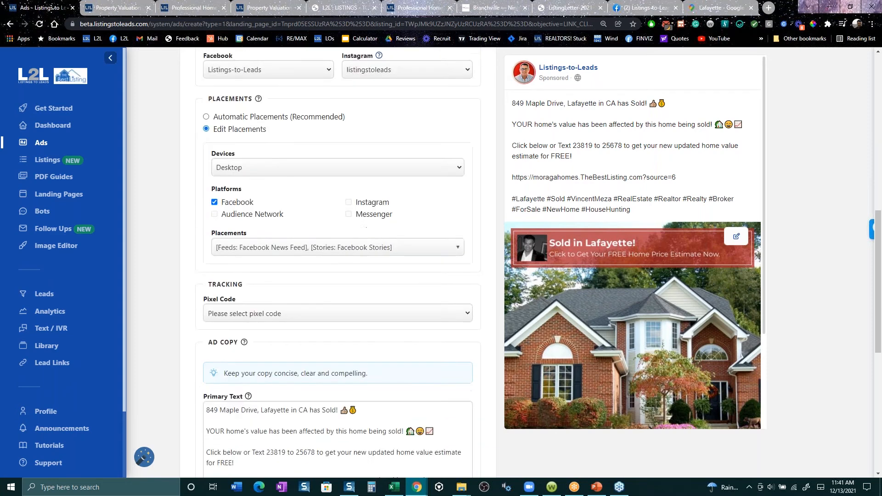
pyautogui.scroll(-3, 354, 428)
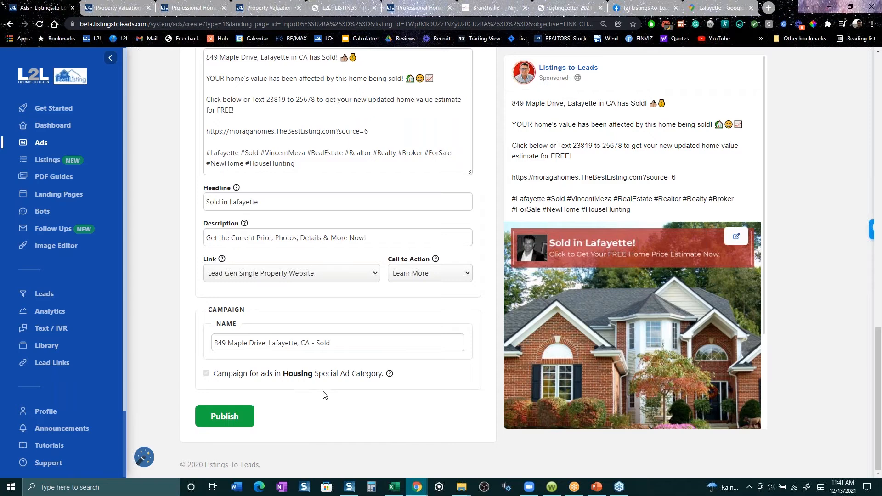
pyautogui.click(369, 275)
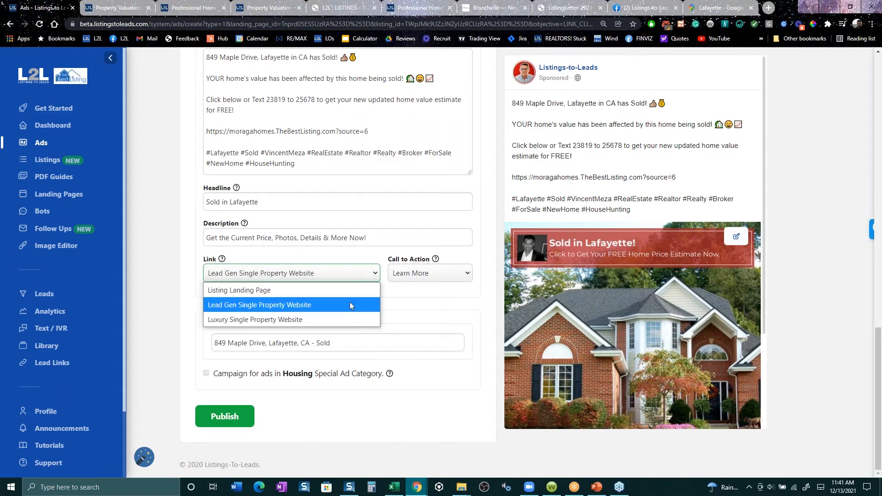
pyautogui.click(444, 312)
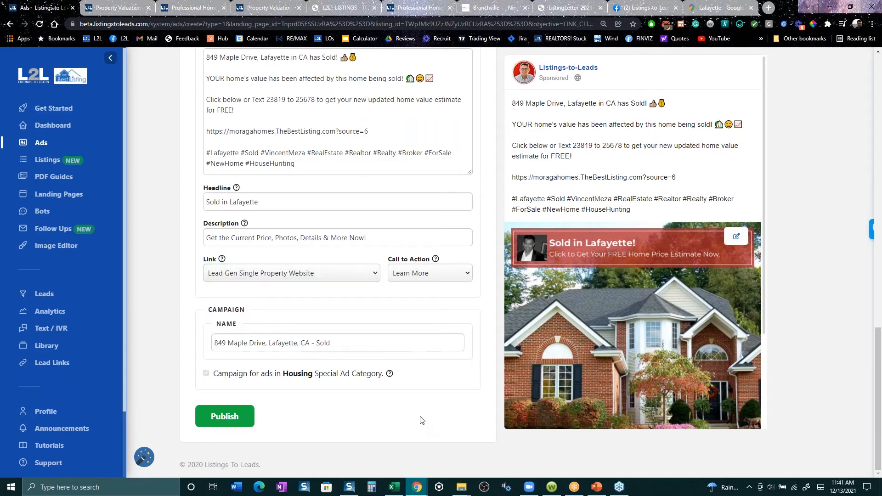
pyautogui.scroll(2, 419, 417)
pyautogui.scroll(1, 400, 419)
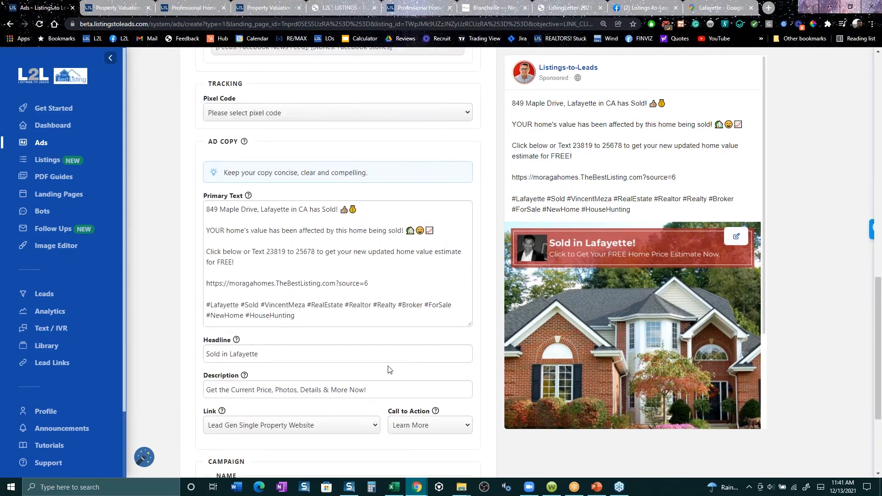
pyautogui.scroll(3, 388, 368)
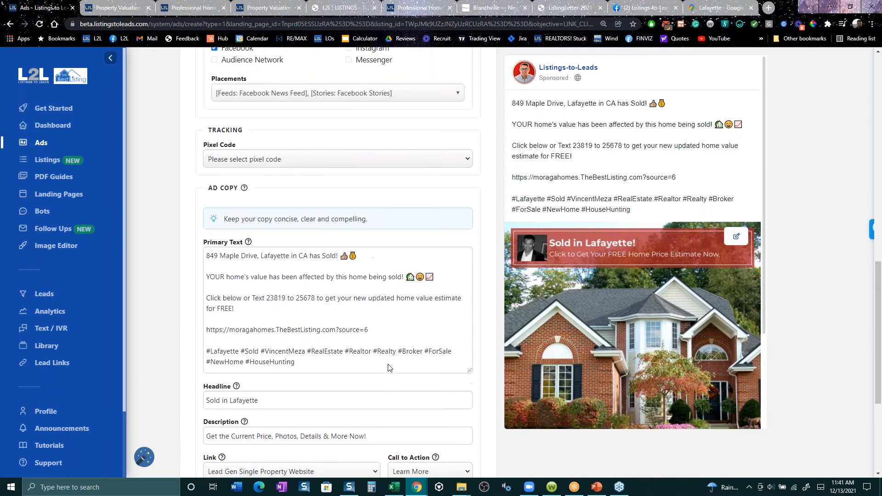
pyautogui.scroll(7, 380, 371)
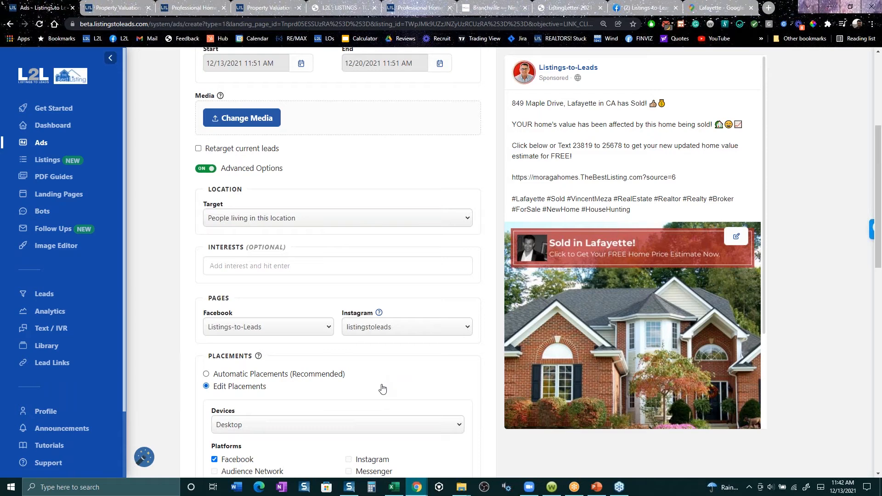
pyautogui.scroll(5, 386, 383)
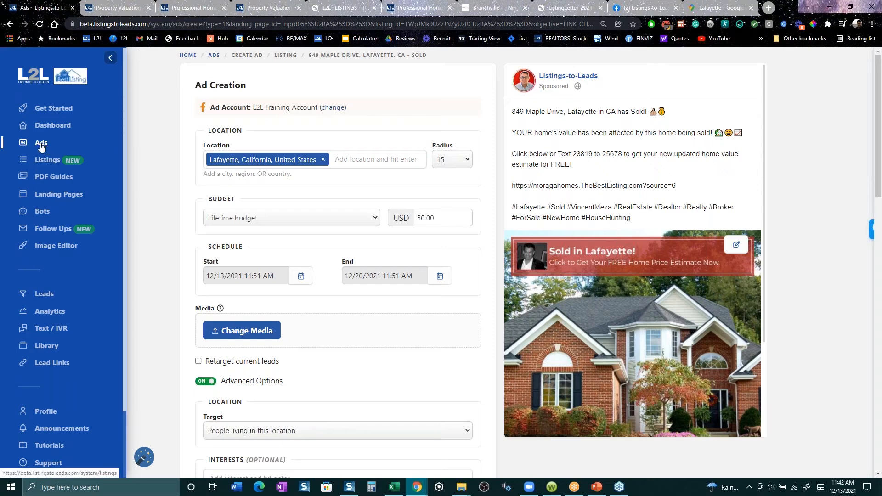
# - Go to the Listings page and open the Ads settings for automated Facebook and Instagram ads
pyautogui.click(48, 161)
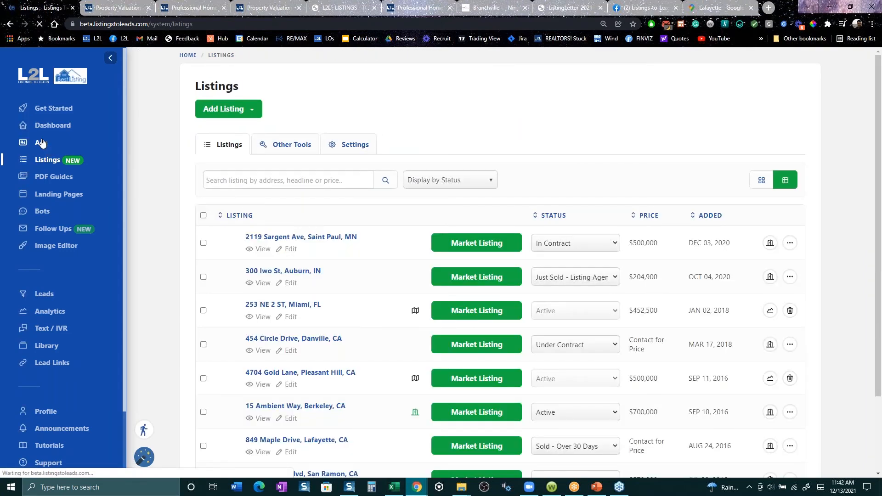
pyautogui.click(350, 144)
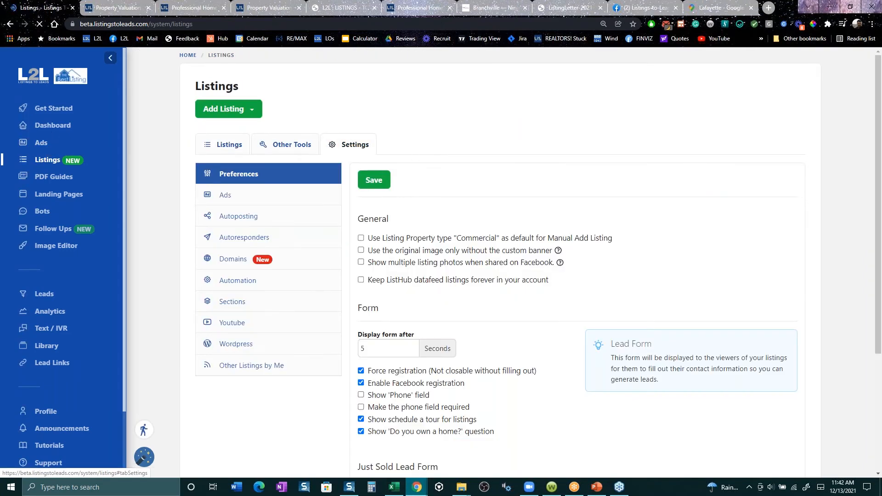
pyautogui.click(231, 198)
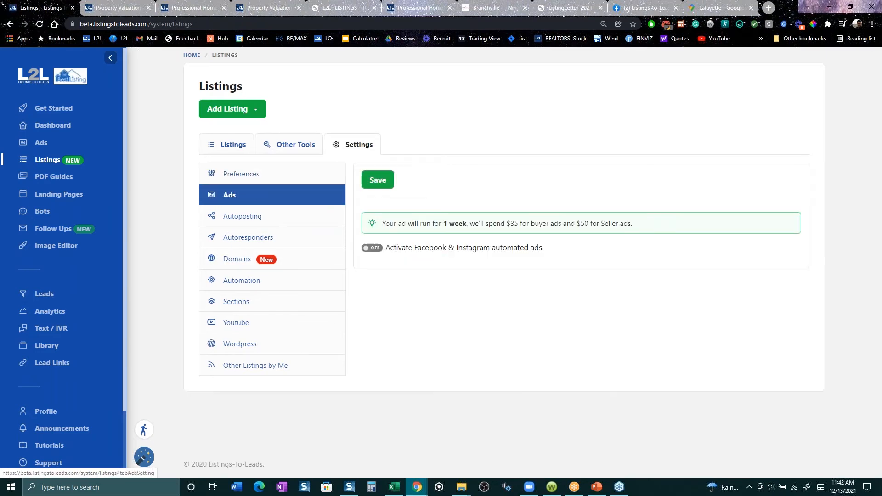
# - Activate Facebook & Instagram automated ads and run them for the Just Sold status under Seller Leads
pyautogui.click(379, 250)
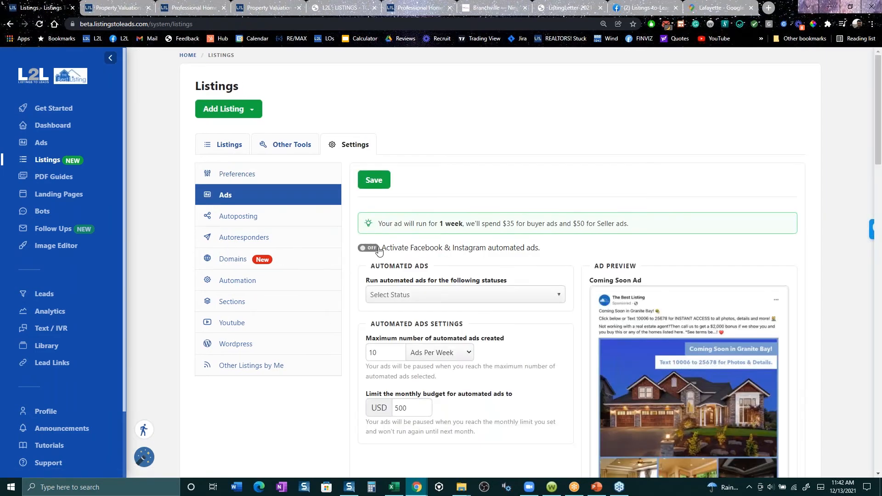
pyautogui.click(378, 251)
pyautogui.scroll(-1, 557, 292)
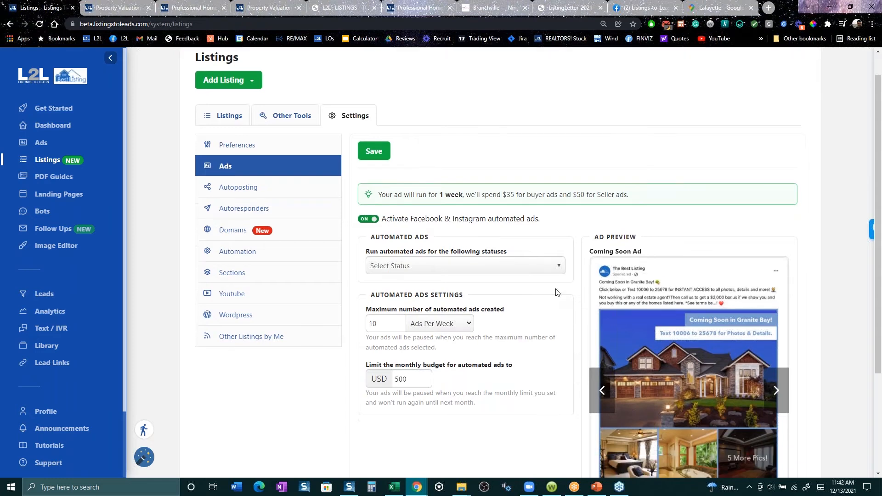
pyautogui.scroll(-3, 557, 293)
pyautogui.click(464, 144)
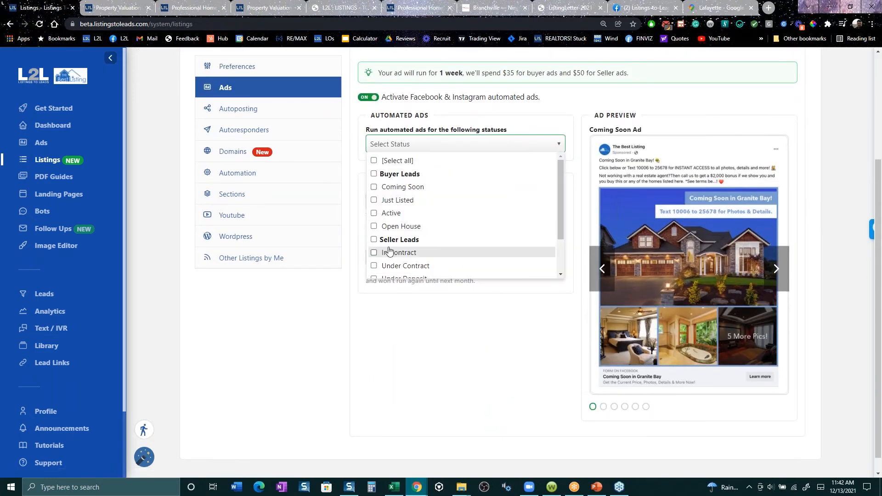
pyautogui.scroll(-4, 394, 252)
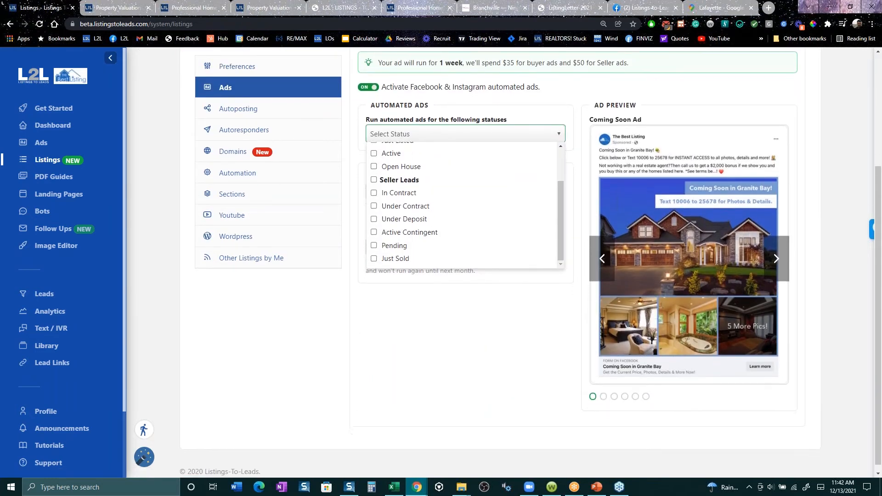
pyautogui.click(374, 258)
pyautogui.click(282, 359)
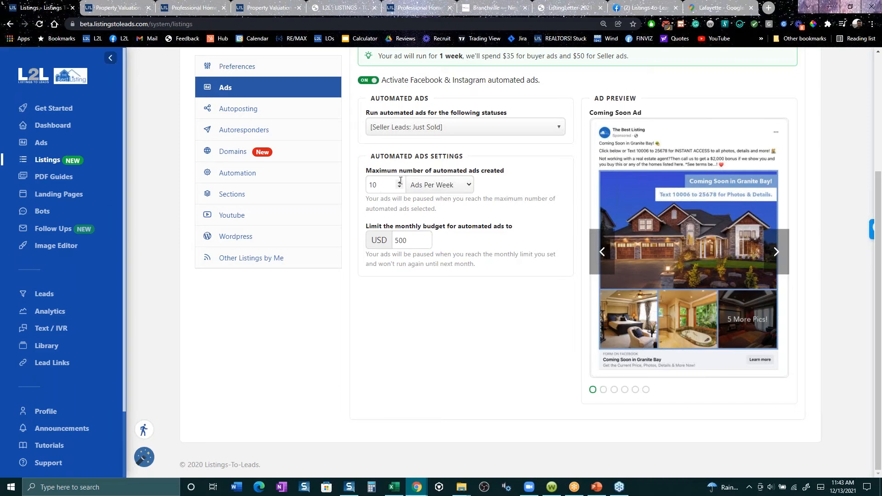
# - Change the automated ads limit period to Ads Per 2 Weeks and cap the monthly budget at 200 USD
pyautogui.click(462, 189)
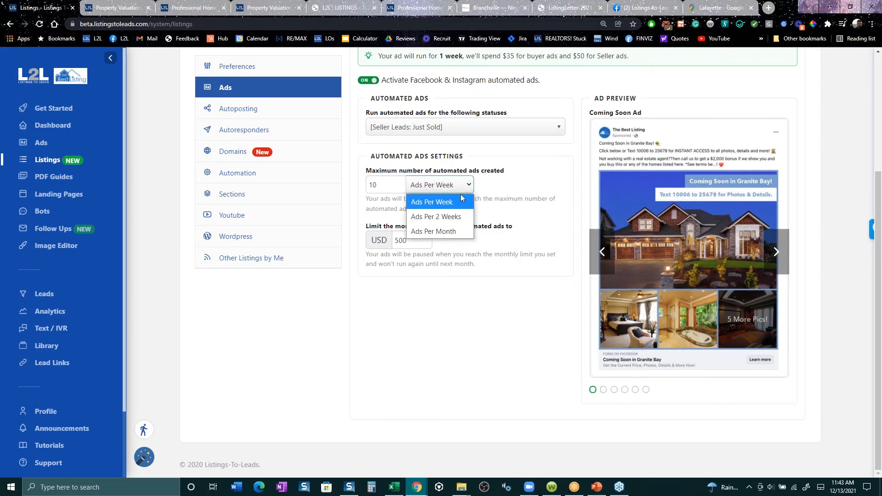
pyautogui.click(450, 217)
pyautogui.click(417, 244)
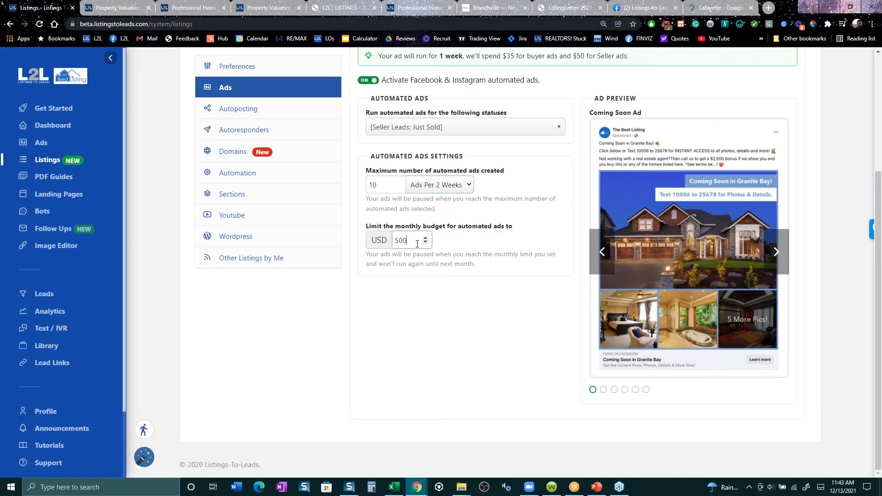
pyautogui.moveTo(417, 244); pyautogui.dragTo(380, 251)
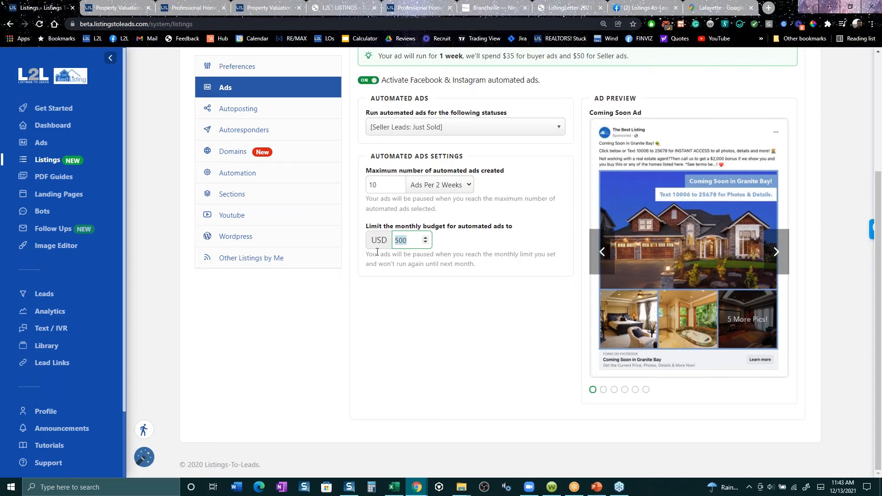
pyautogui.scroll(3, 513, 352)
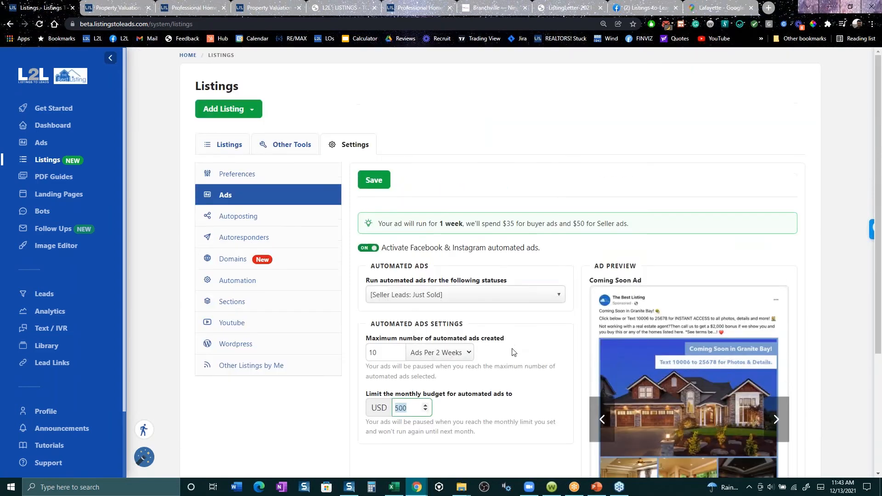
pyautogui.moveTo(614, 223); pyautogui.dragTo(572, 227)
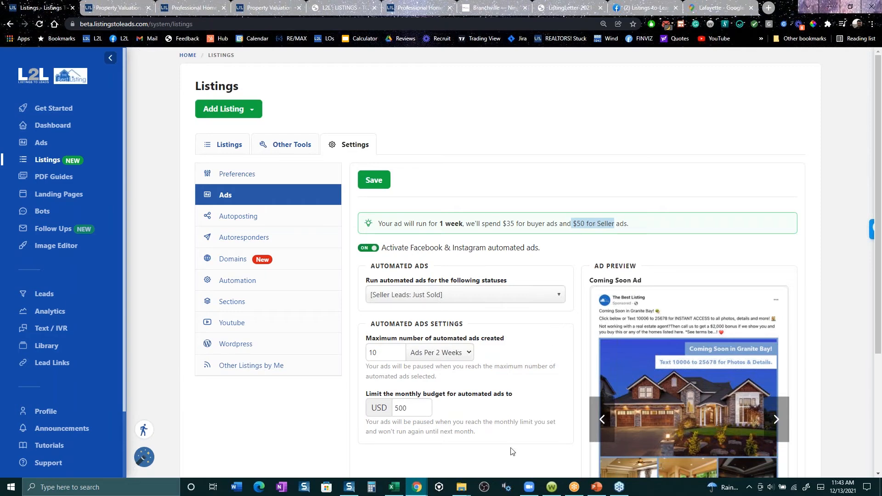
pyautogui.moveTo(403, 408); pyautogui.dragTo(395, 408)
pyautogui.write('2')
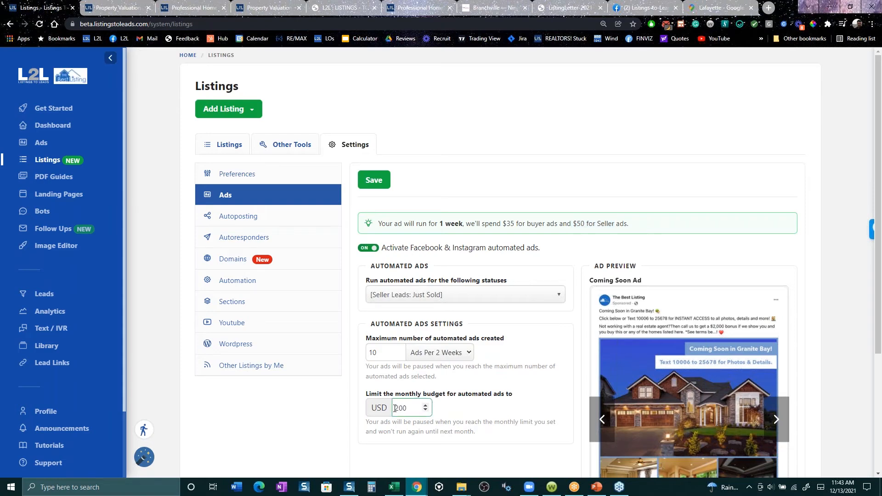
pyautogui.click(321, 446)
pyautogui.scroll(-2, 669, 337)
pyautogui.scroll(-1, 601, 212)
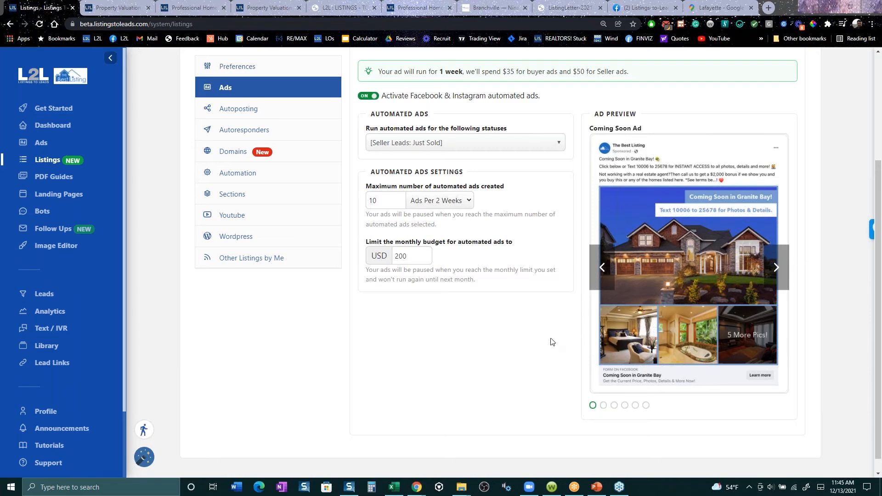
pyautogui.scroll(3, 551, 343)
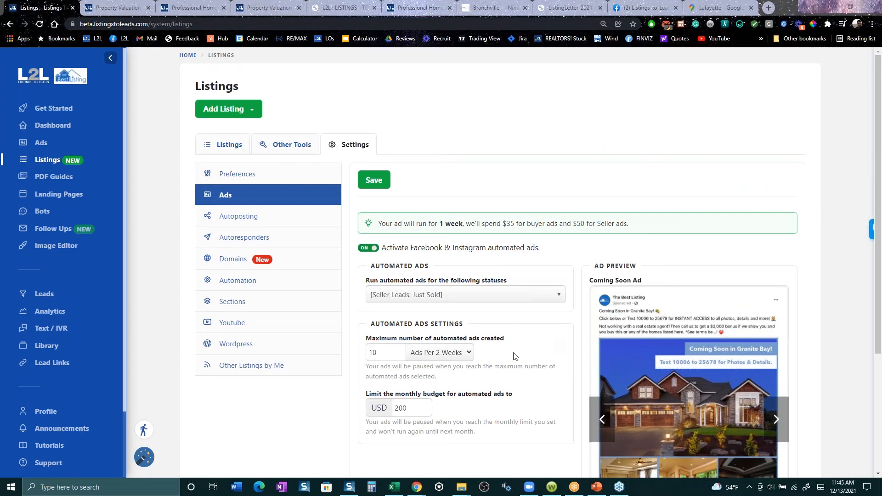
pyautogui.scroll(-3, 515, 357)
pyautogui.scroll(3, 533, 405)
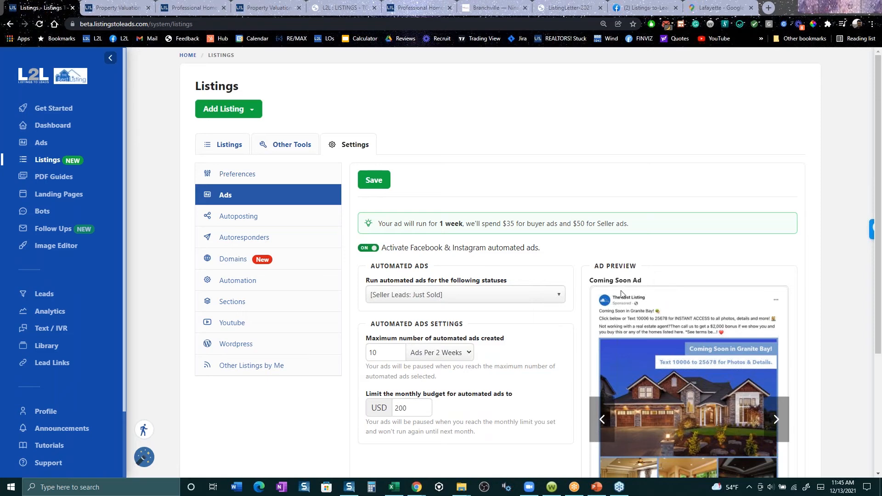
pyautogui.click(48, 166)
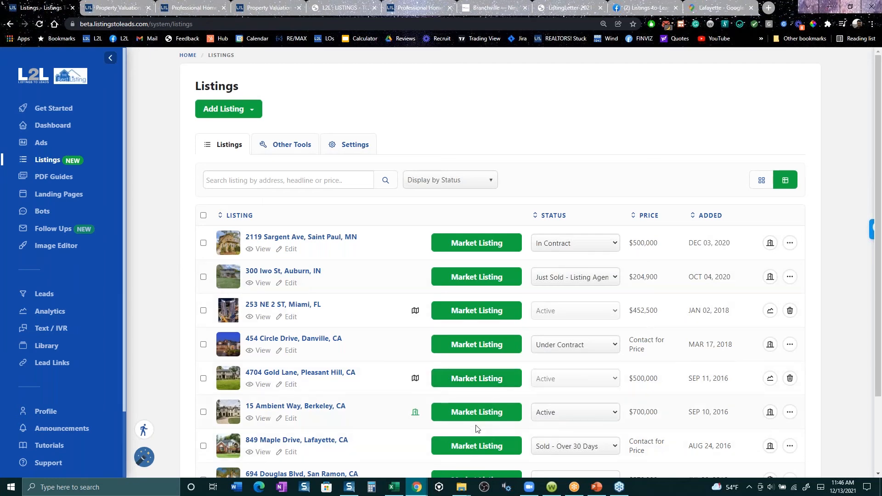
pyautogui.click(476, 413)
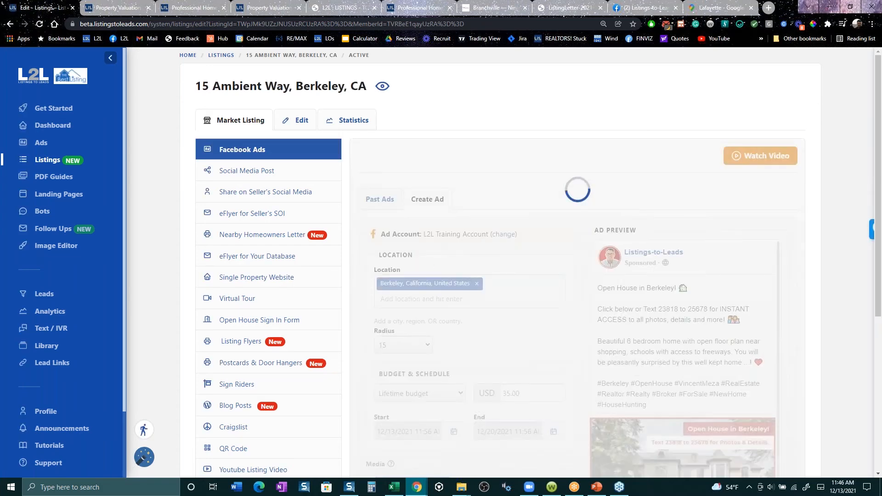
pyautogui.scroll(-2, 499, 280)
pyautogui.scroll(-2, 401, 367)
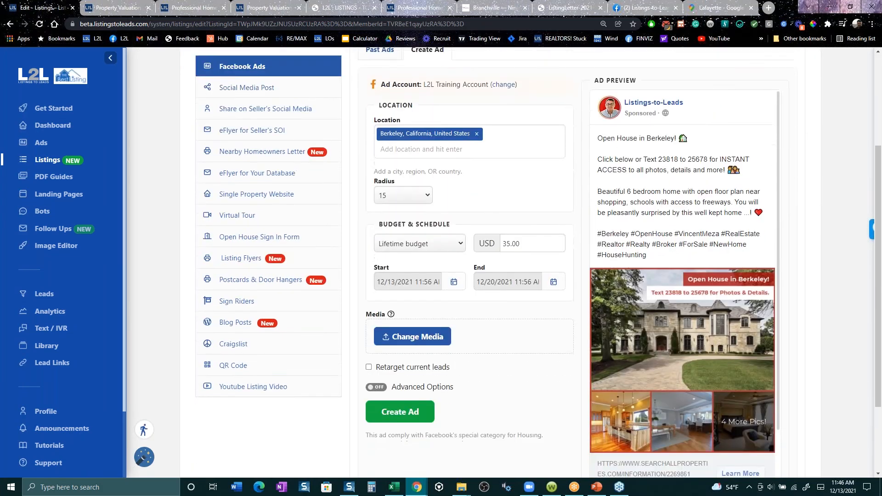
# - Turn on retargeting of current leads and add the custom audience "L2L - Buyer & Seller Audience - sfsf (CUSTOM)"
pyautogui.click(402, 364)
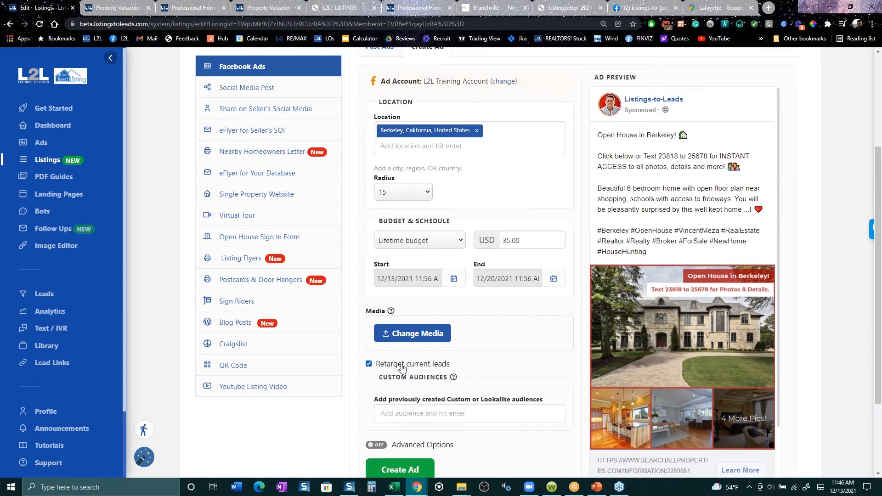
pyautogui.click(425, 412)
pyautogui.write('L2L')
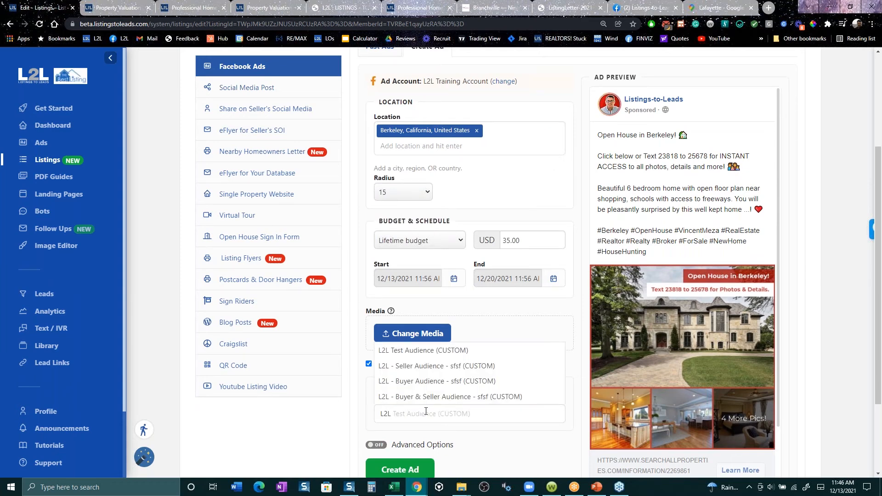
pyautogui.press('Up')
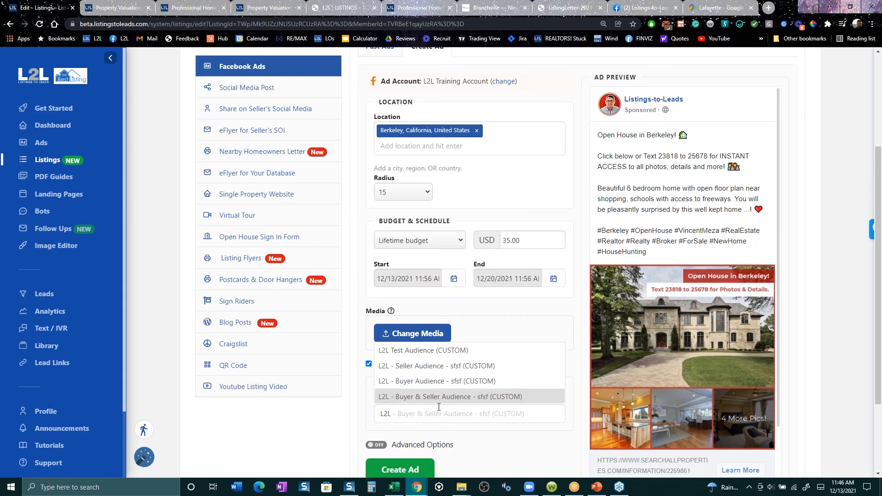
pyautogui.press('Return')
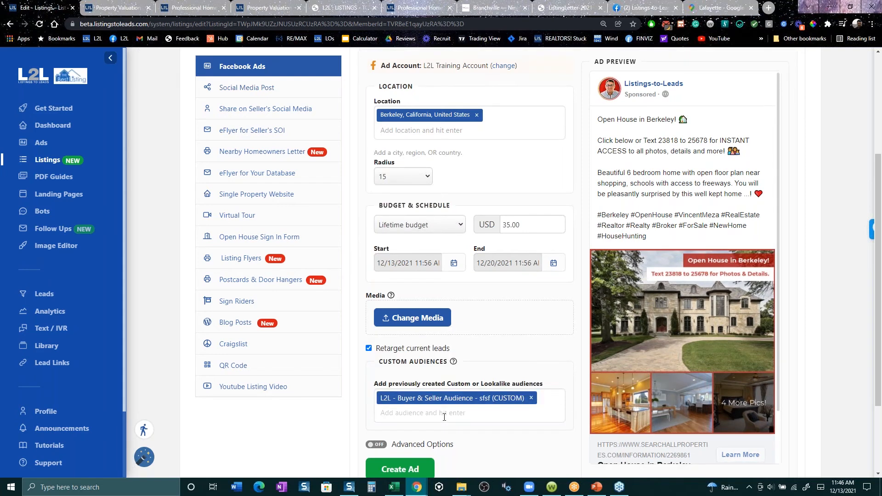
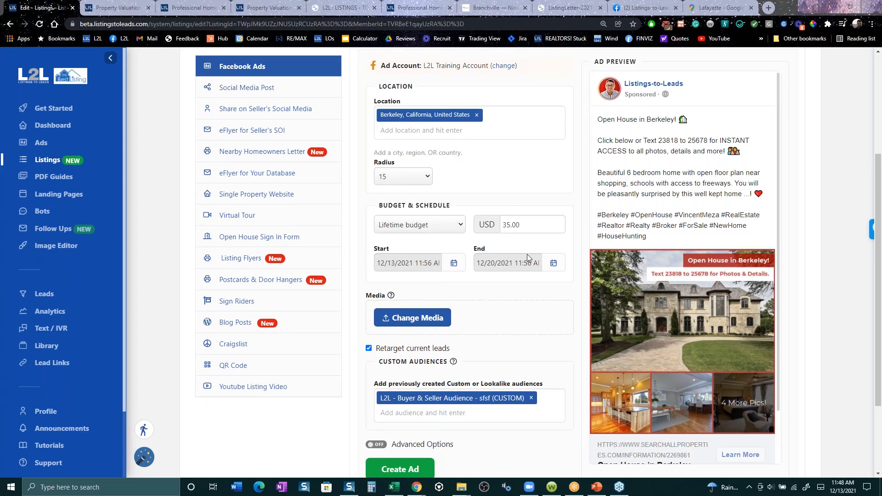
# - Open the profile's CRM and integration settings to review the CRMs that can receive leads
pyautogui.click(49, 411)
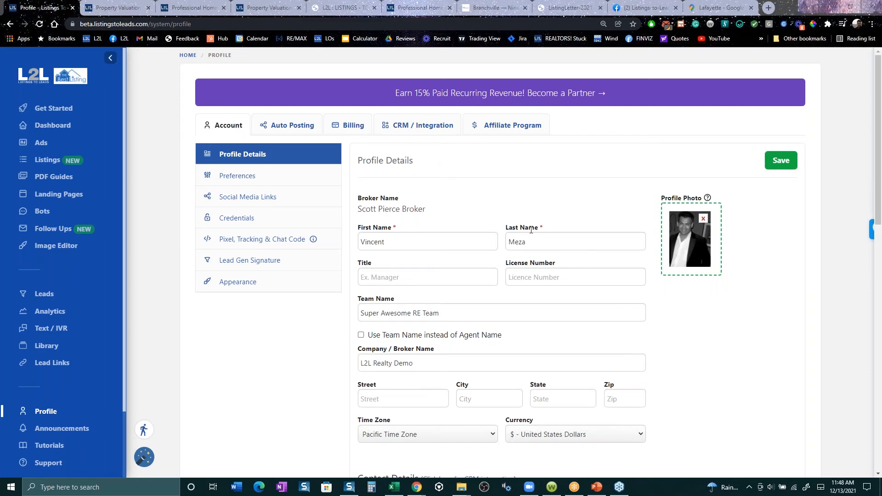
pyautogui.click(448, 130)
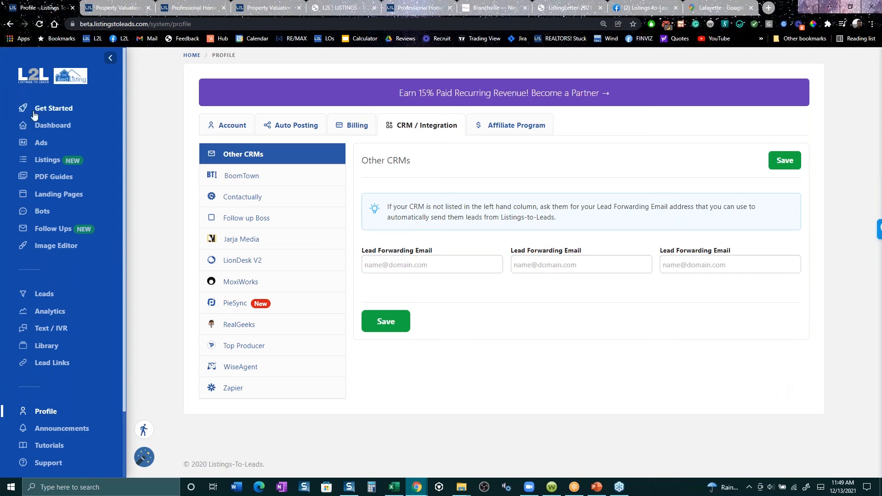
# - From the Ads page, start a PDF report ad using the seller report "How To Negotiate When You're Selling Your Home"
pyautogui.click(43, 145)
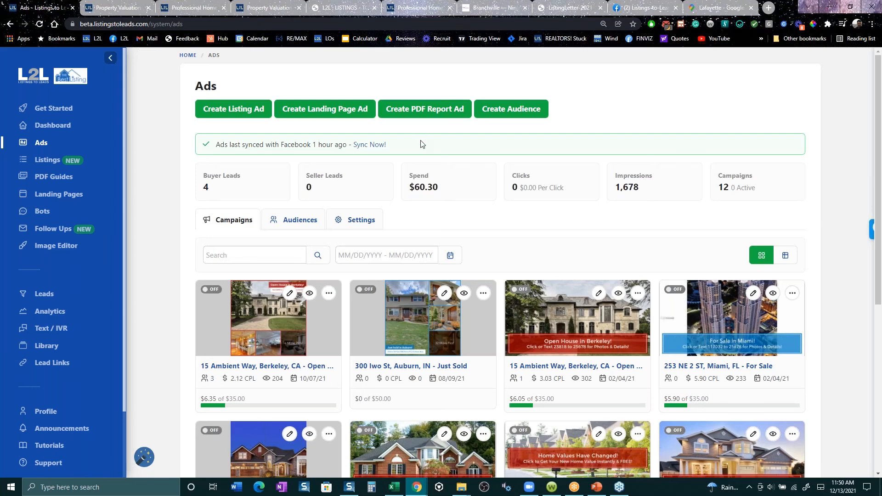
pyautogui.moveTo(419, 144); pyautogui.dragTo(212, 146)
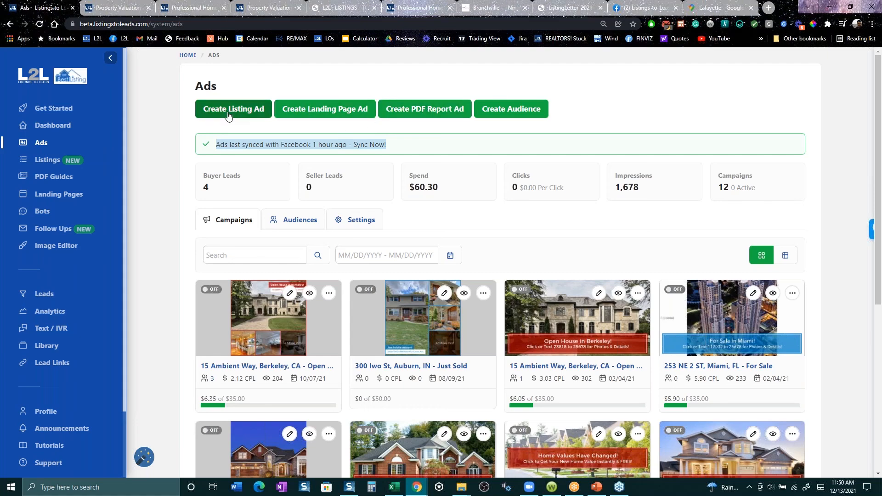
pyautogui.click(406, 116)
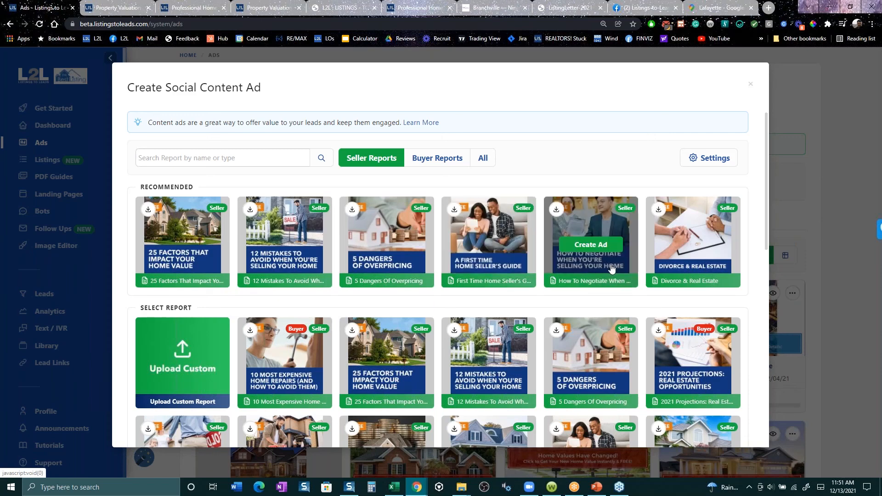
pyautogui.click(590, 244)
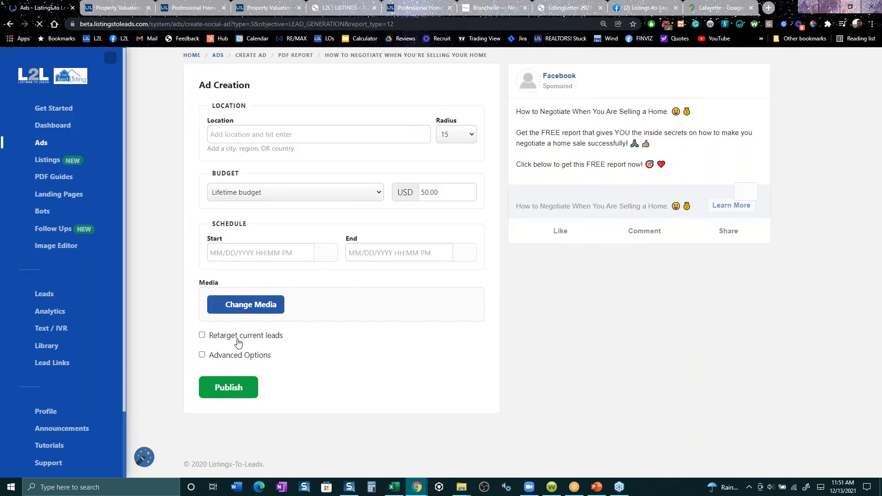
# - Turn on retargeting of current leads for the report ad and add the audience "L2L - Buyer & Seller Audience - sfsf (CUSTOM)"
pyautogui.click(239, 343)
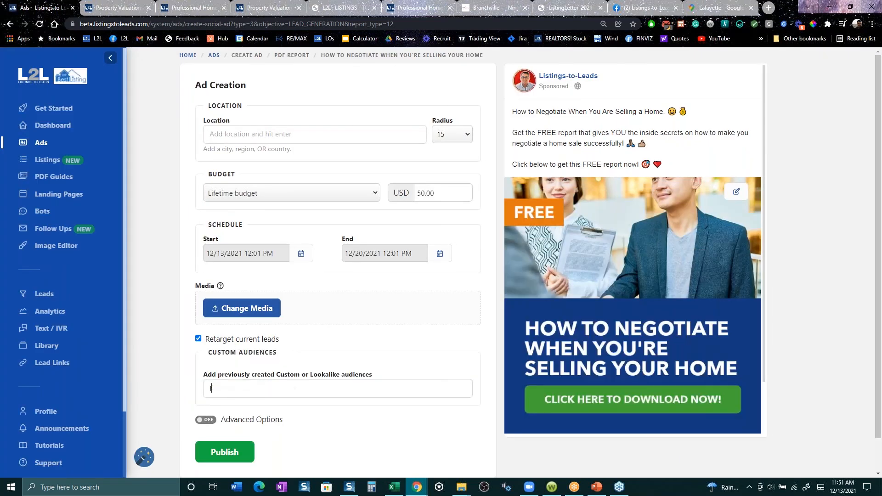
pyautogui.write('2')
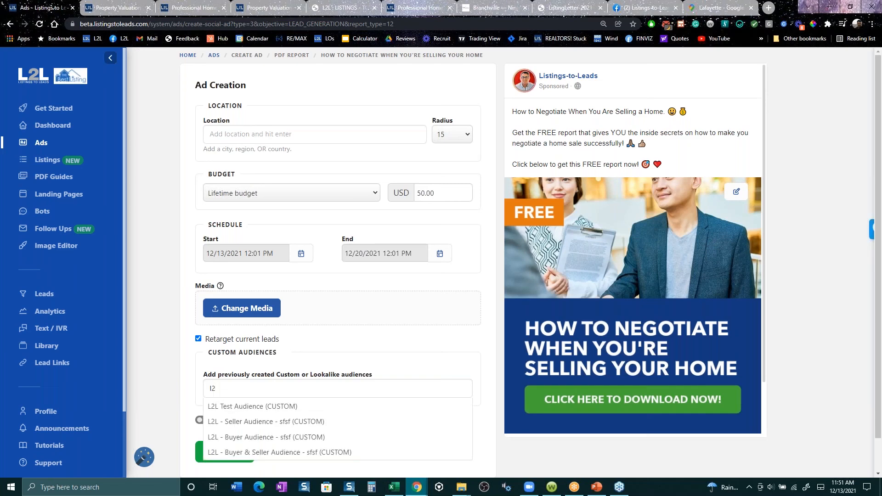
pyautogui.press('Down')
pyautogui.press('Down')
pyautogui.press('Down')
pyautogui.press('Down')
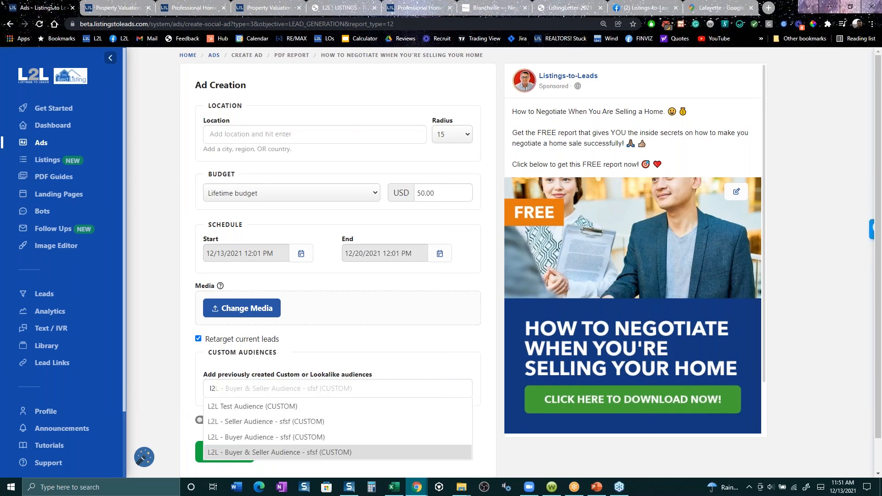
pyautogui.press('Return')
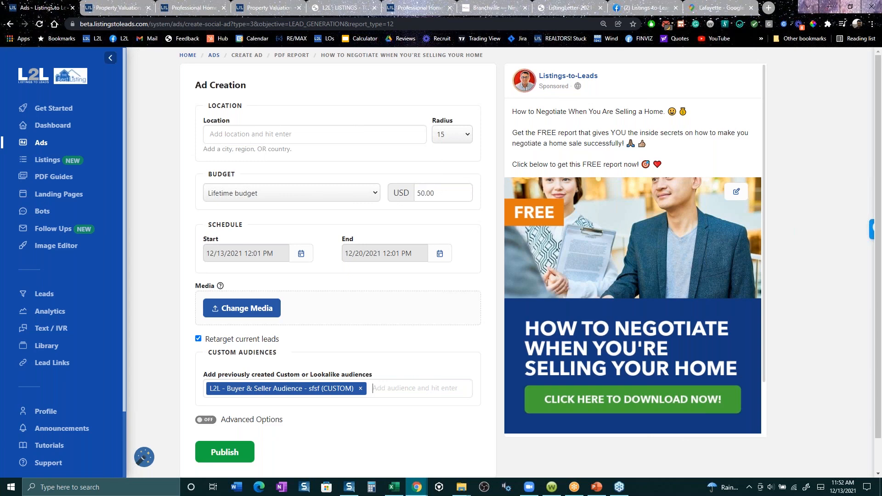
pyautogui.scroll(-1, 66, 423)
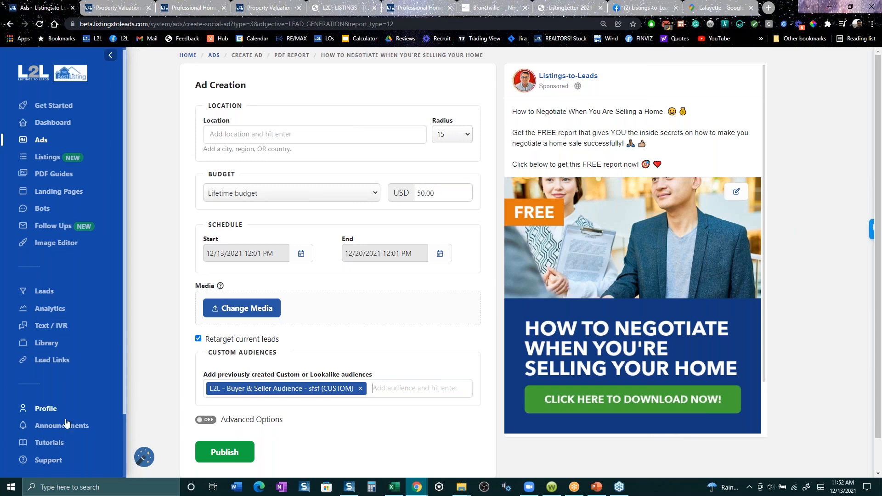
pyautogui.scroll(-3, 67, 422)
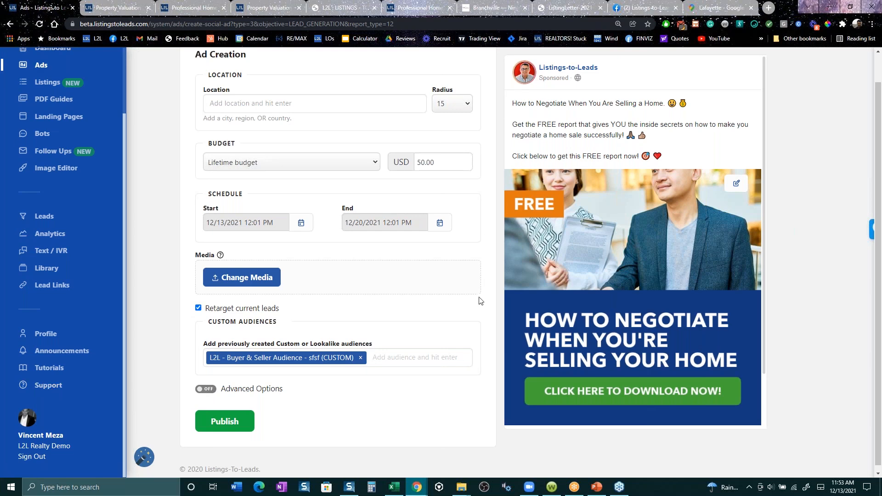
pyautogui.scroll(1, 426, 267)
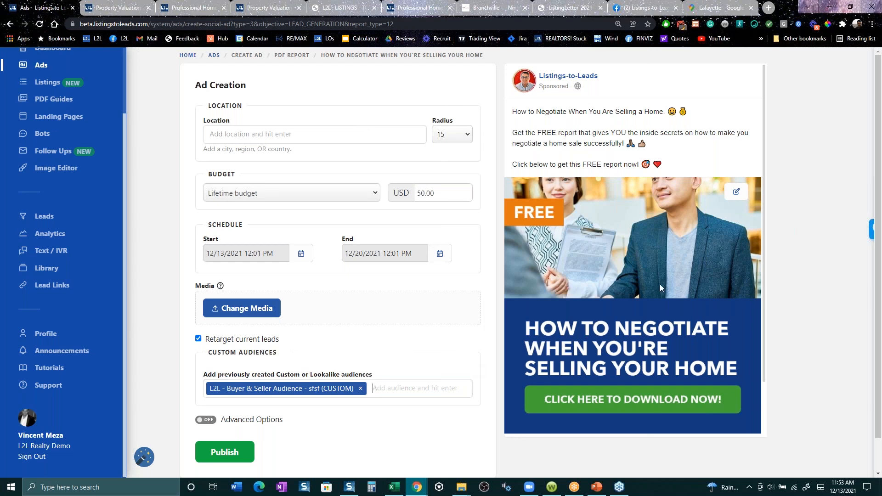
# - Switch to the Listings-to-Leads Mastermind Group on Facebook and look through its discussion posts and comments
pyautogui.click(632, 12)
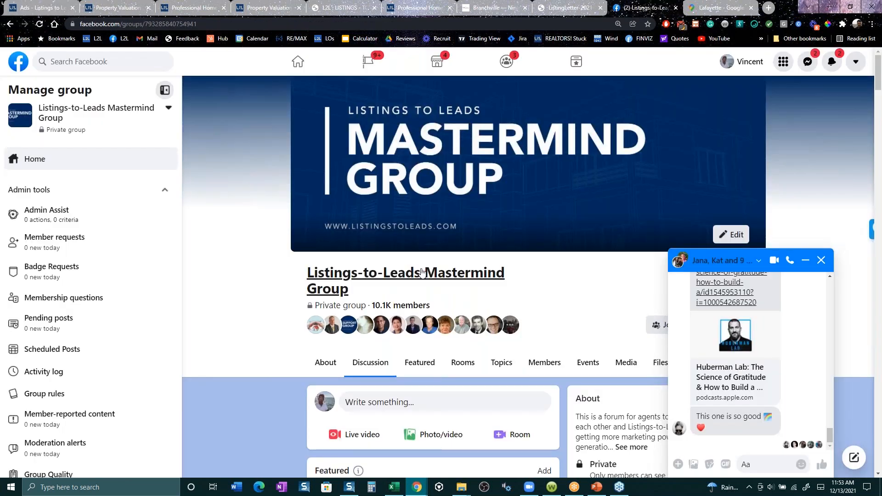
pyautogui.scroll(-10, 513, 285)
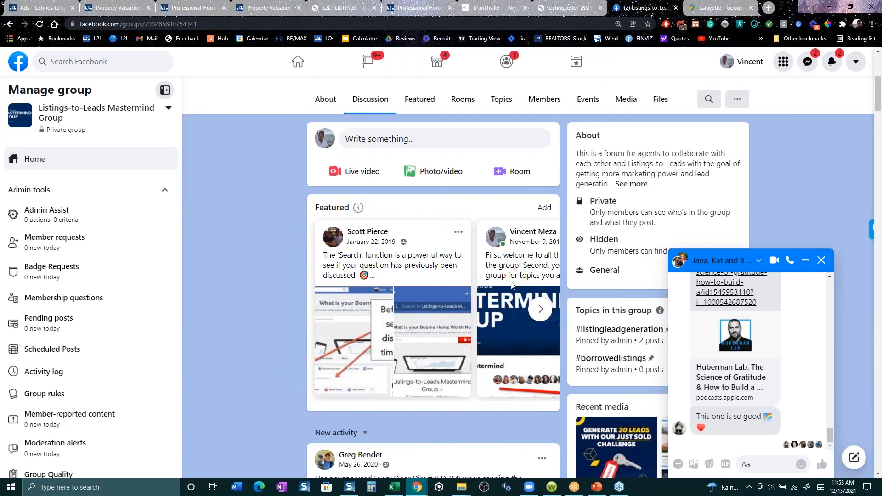
pyautogui.scroll(-1, 480, 366)
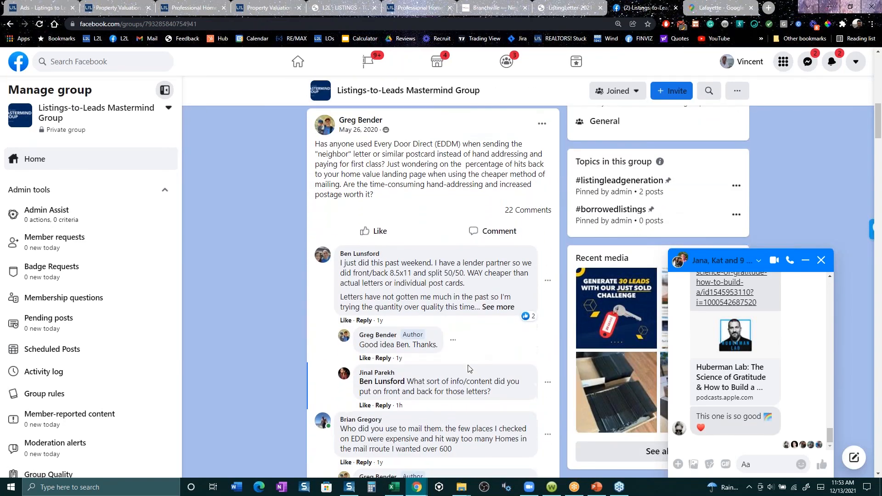
pyautogui.scroll(-7, 447, 379)
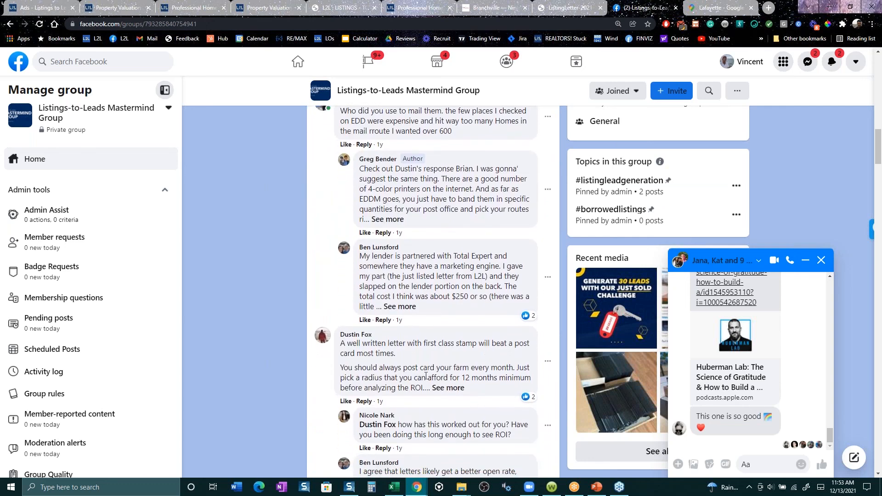
pyautogui.scroll(-3, 425, 377)
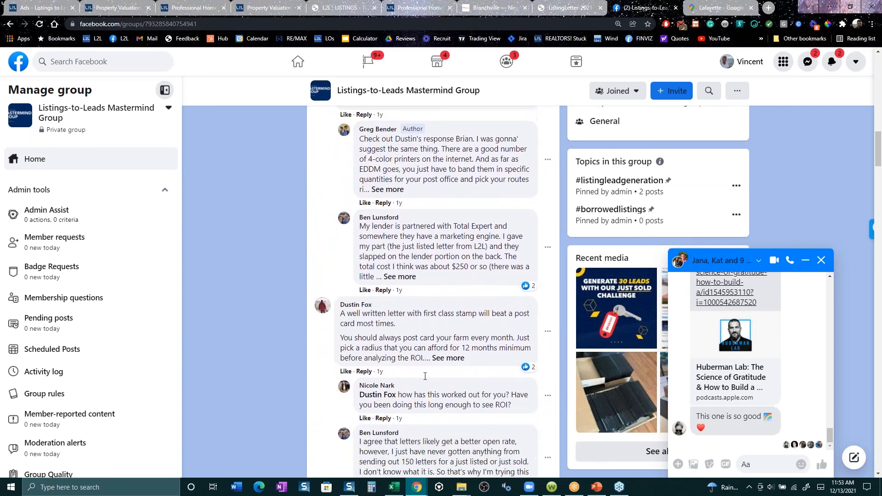
pyautogui.scroll(-3, 422, 381)
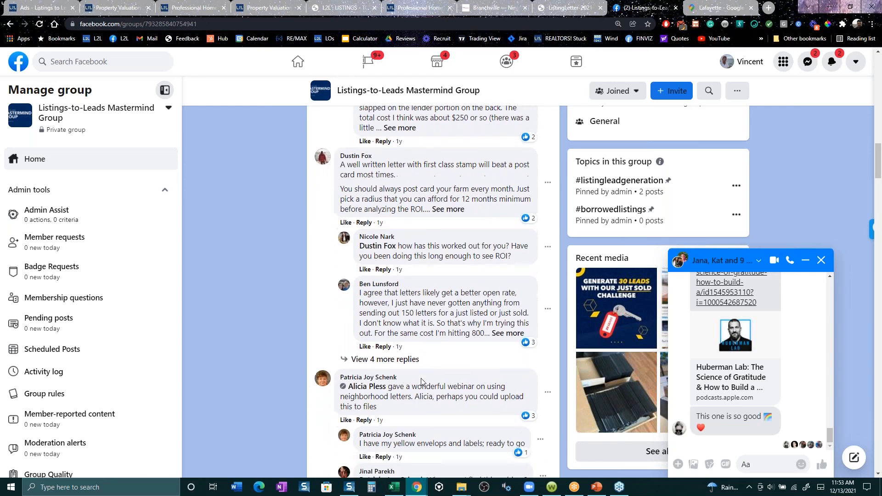
pyautogui.scroll(-10, 419, 384)
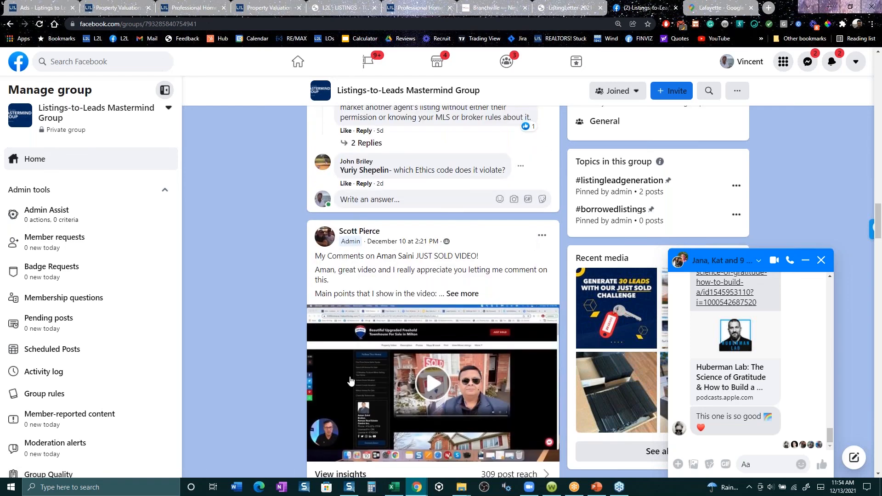
pyautogui.scroll(-2, 304, 376)
pyautogui.scroll(-7, 304, 375)
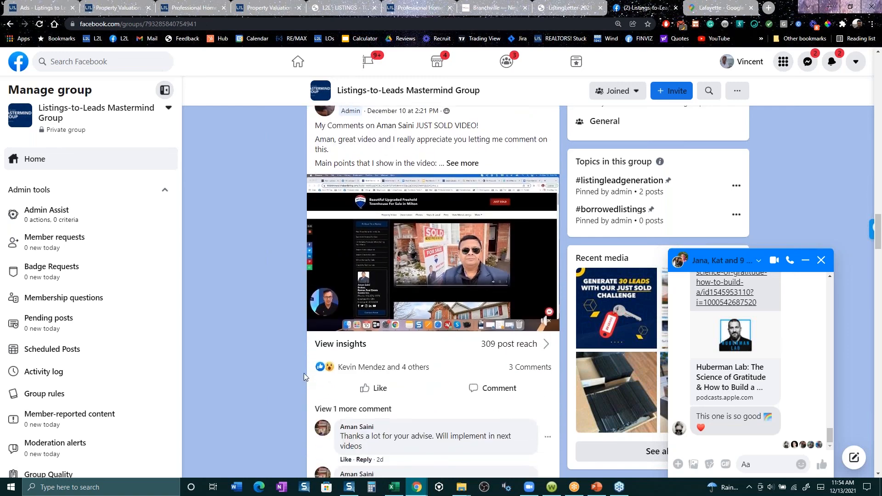
pyautogui.scroll(-1, 305, 373)
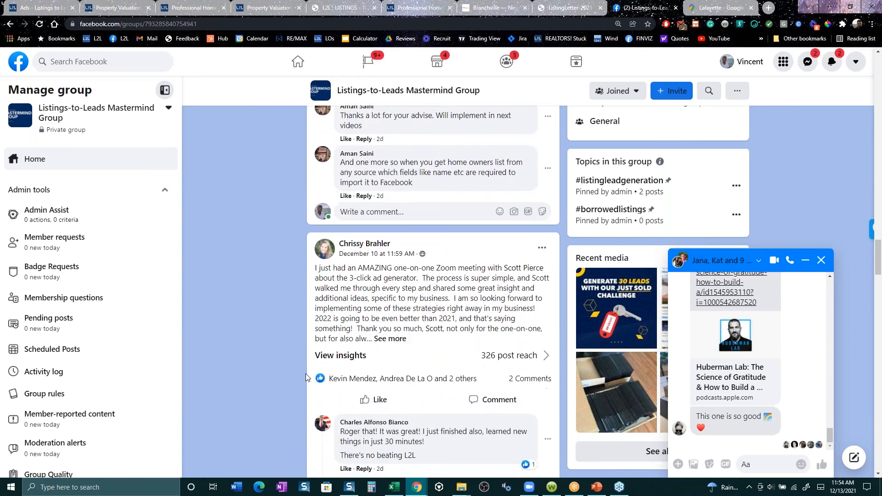
pyautogui.scroll(-3, 305, 376)
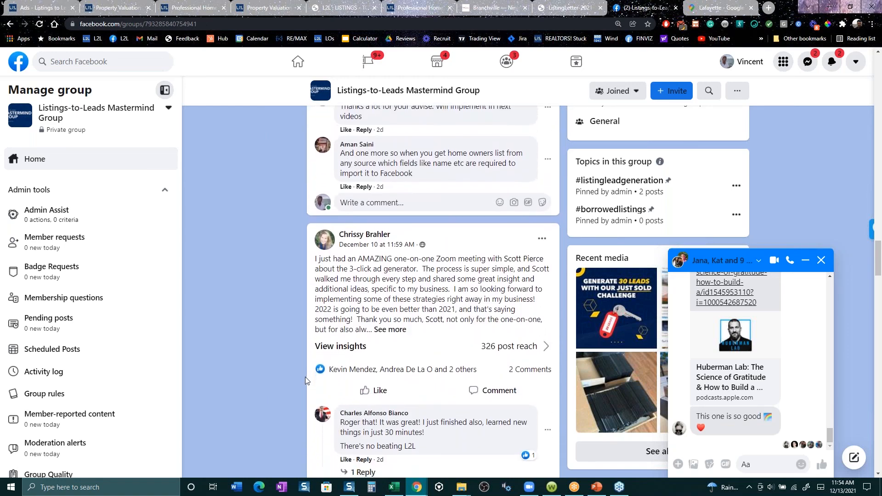
pyautogui.scroll(-1, 303, 377)
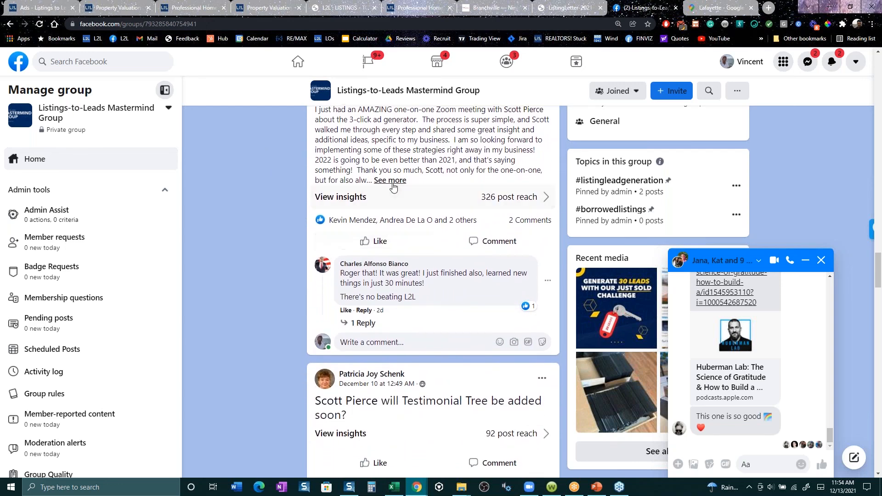
pyautogui.scroll(-3, 307, 335)
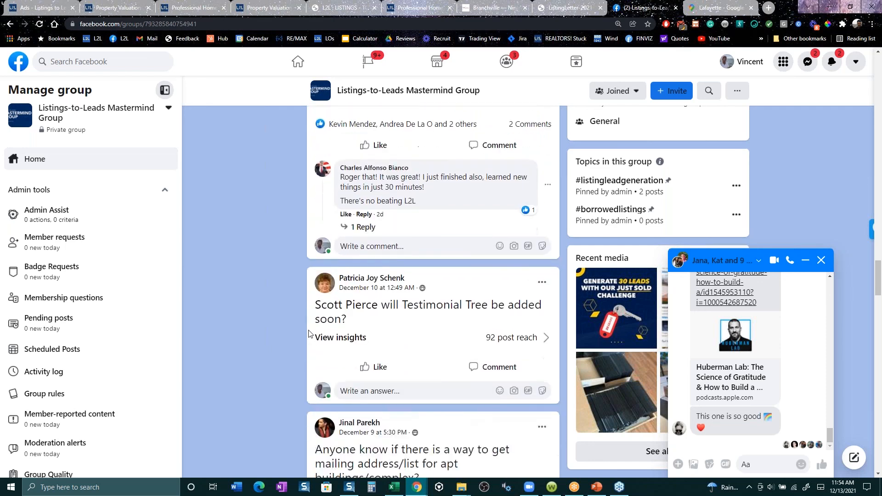
pyautogui.scroll(-3, 306, 333)
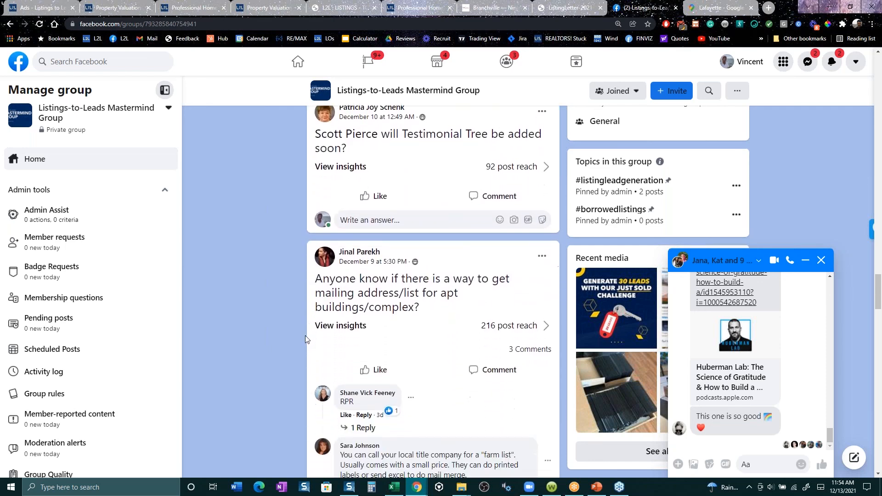
pyautogui.scroll(-8, 327, 339)
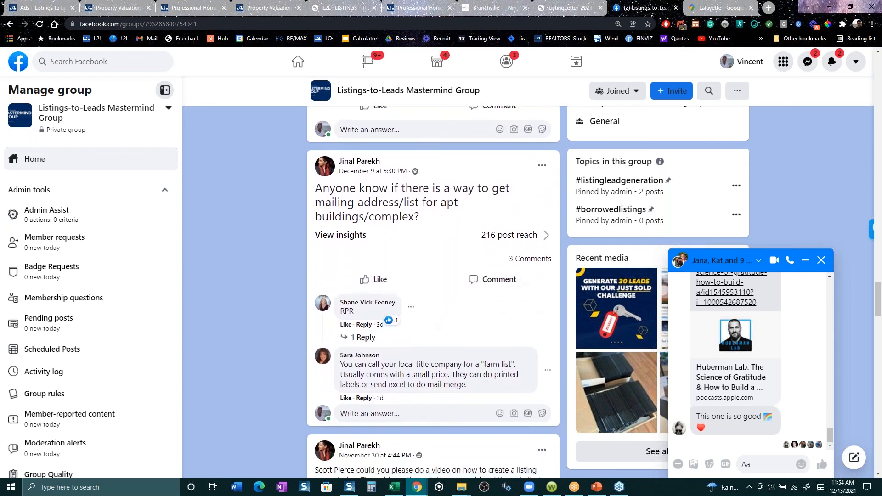
pyautogui.scroll(-10, 478, 365)
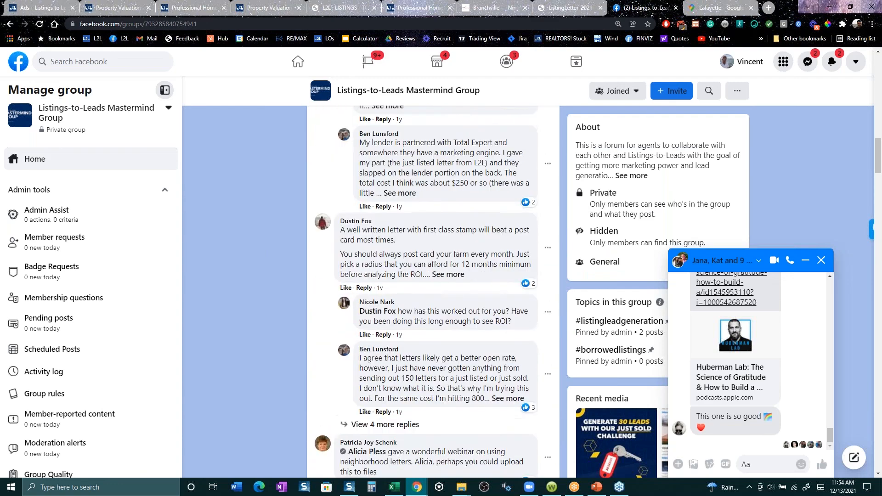
pyautogui.scroll(20, 478, 365)
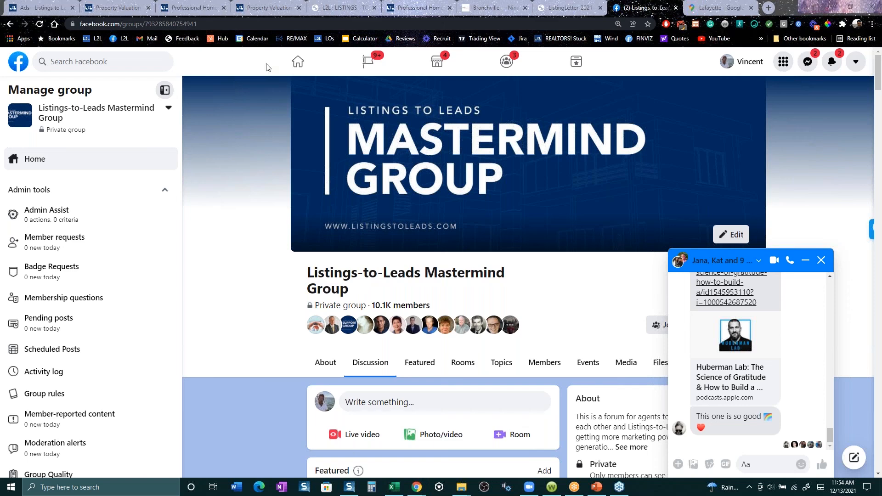
# - View the Reliz Valley home value landing page in its editor and live version, and return to the report ad creation form
pyautogui.click(280, 7)
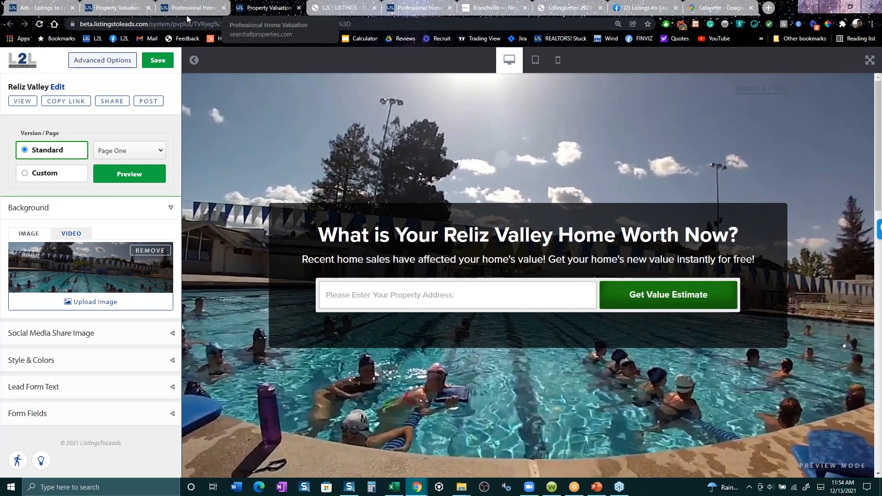
pyautogui.click(54, 9)
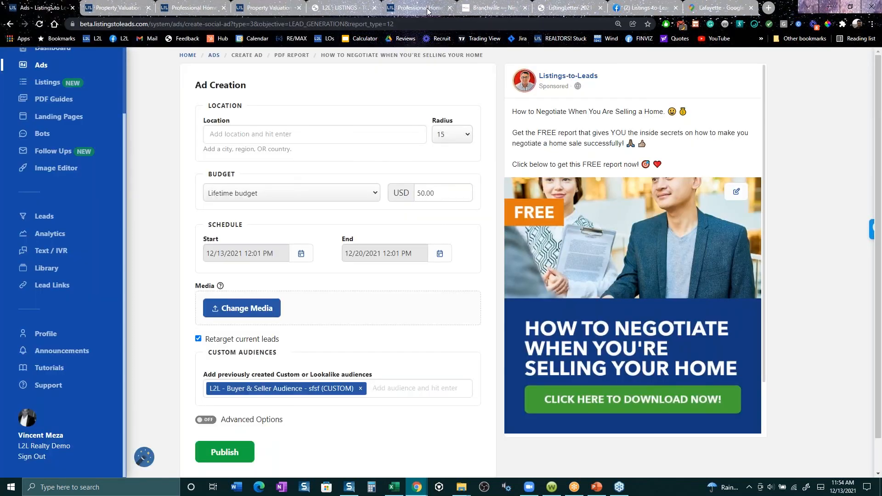
pyautogui.click(427, 9)
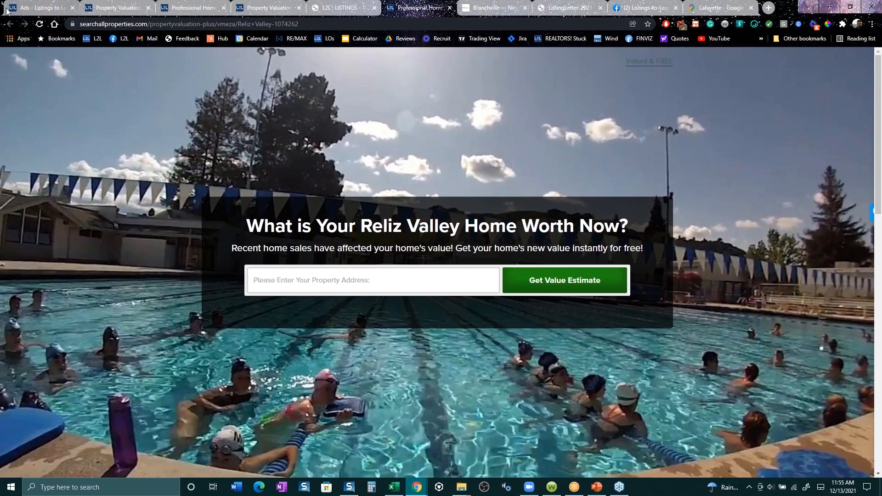
pyautogui.click(38, 7)
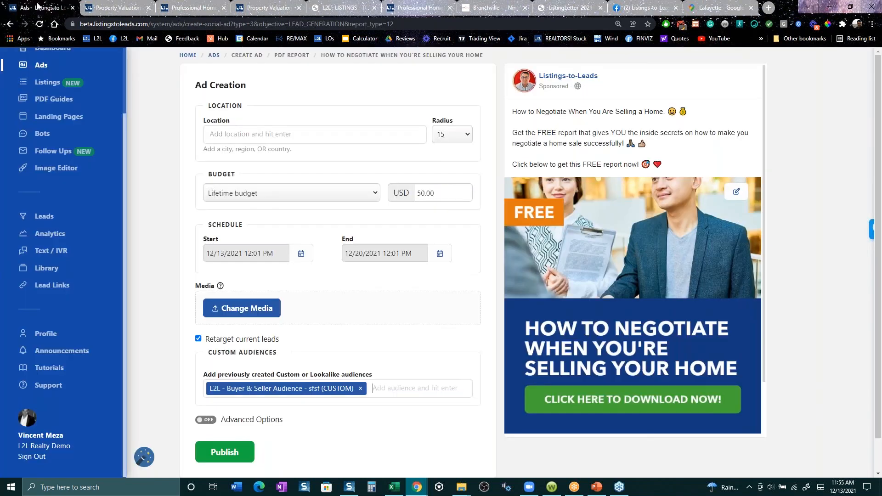